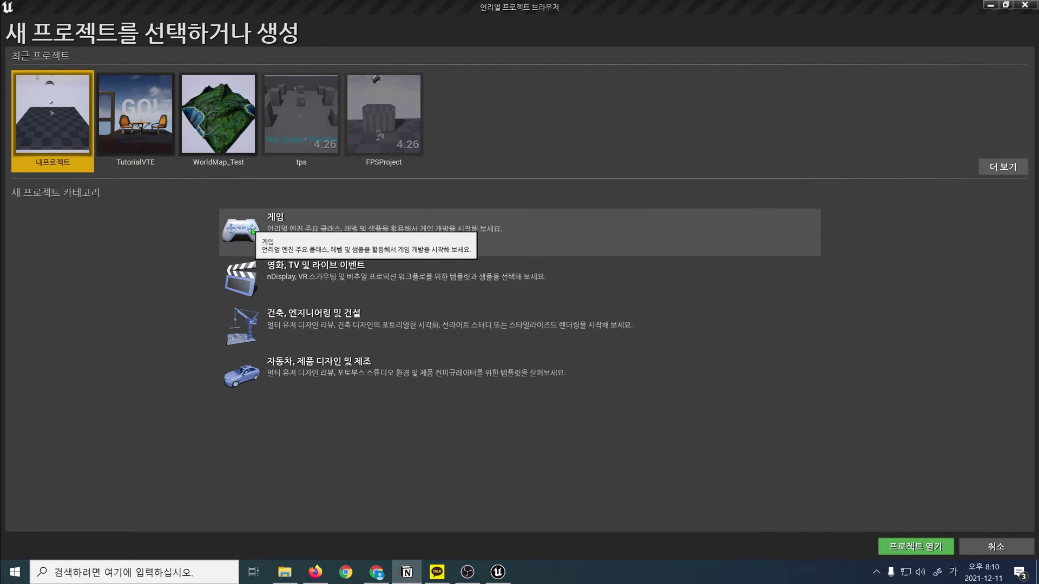
# Step: Create the Blueprint project ClickMove_Blueprint in D:\Work\UnrealProject from the Games Blank template
pyautogui.click(366, 220)
pyautogui.doubleClick(367, 220)
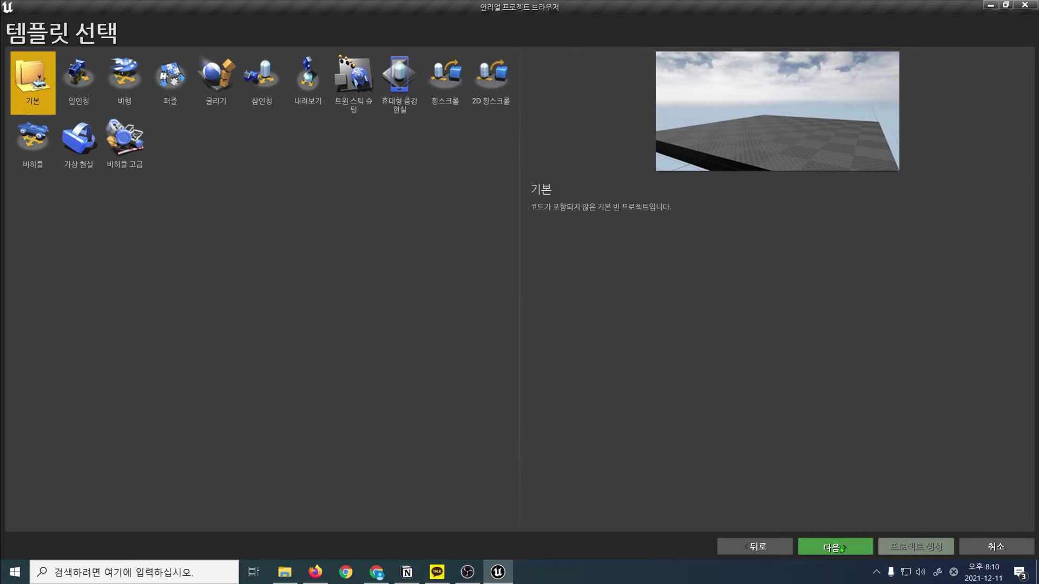
pyautogui.click(835, 546)
pyautogui.click(95, 91)
pyautogui.click(182, 120)
pyautogui.write('ClickMove_Blueprint')
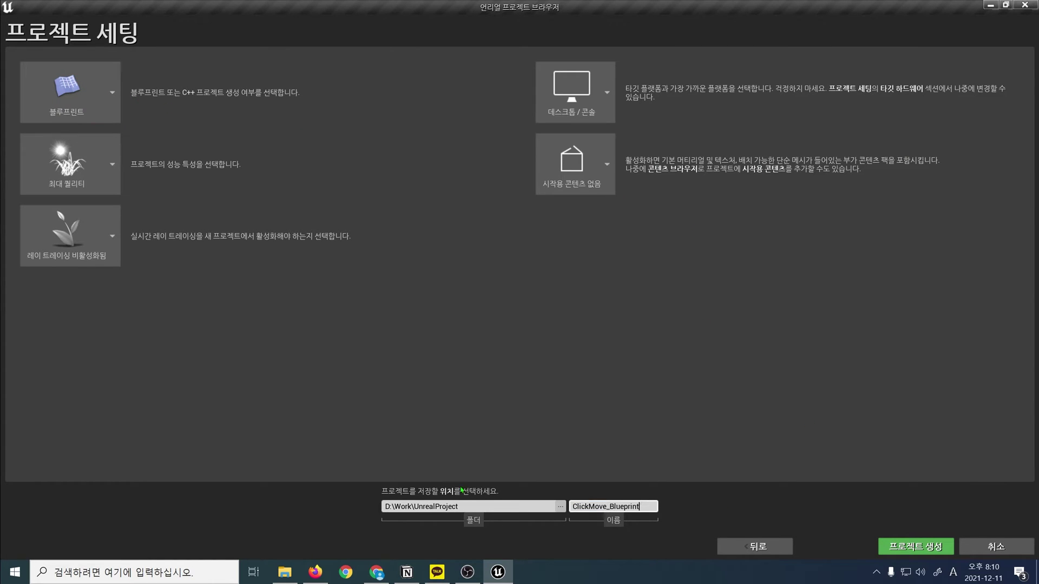
pyautogui.click(916, 545)
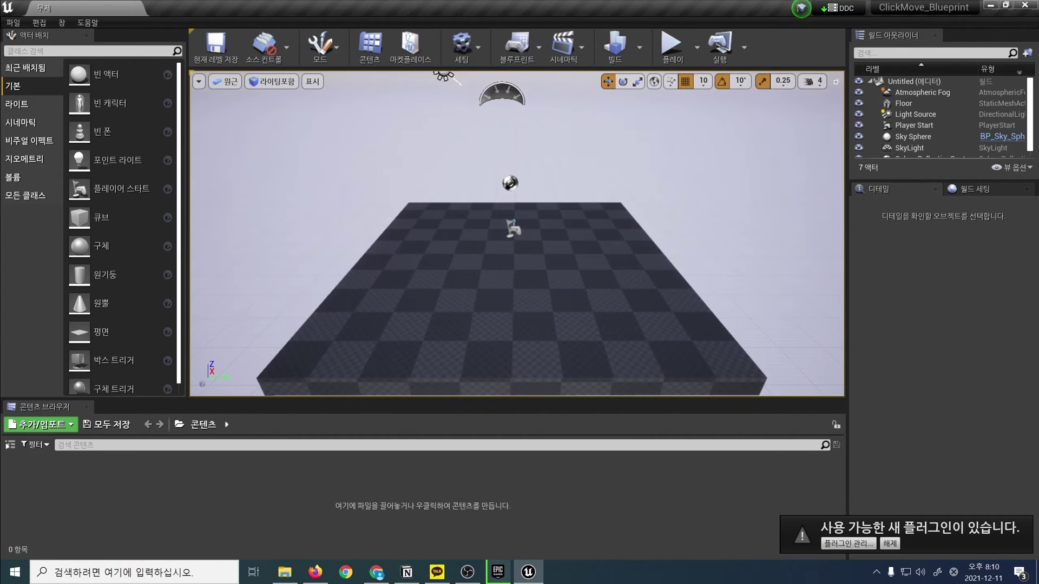
# Step: Extract Mannequin.zip in Downloads into a Mannequin folder
pyautogui.press('super+e')
pyautogui.moveTo(781, 179); pyautogui.dragTo(692, 106)
pyautogui.rightClick(533, 194)
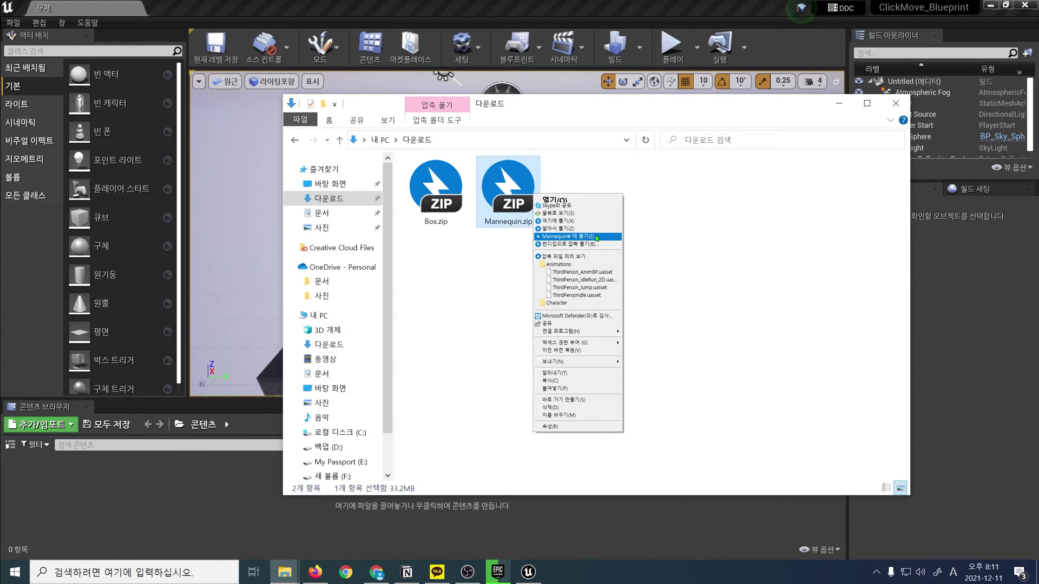
pyautogui.click(597, 238)
pyautogui.click(654, 394)
pyautogui.moveTo(703, 109)
pyautogui.mouseDown()
pyautogui.moveTo(795, 69)
pyautogui.moveTo(811, 31)
pyautogui.mouseUp()
# Step: Copy the Mannequin folder into the project's Content folder and check it in the Content Browser
pyautogui.click(920, 470)
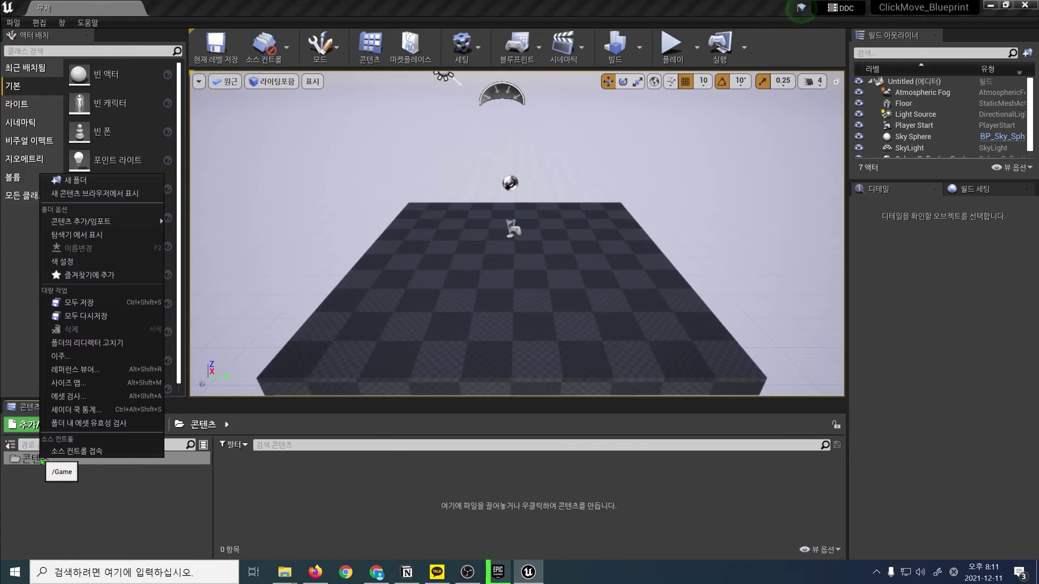
pyautogui.rightClick(42, 458)
pyautogui.click(82, 234)
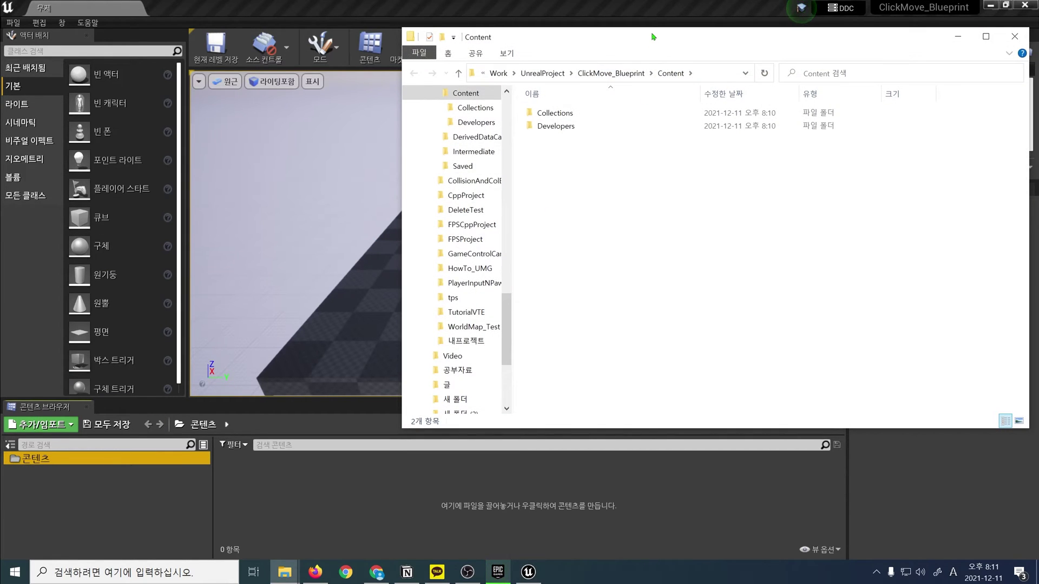
pyautogui.moveTo(652, 36); pyautogui.dragTo(273, 142)
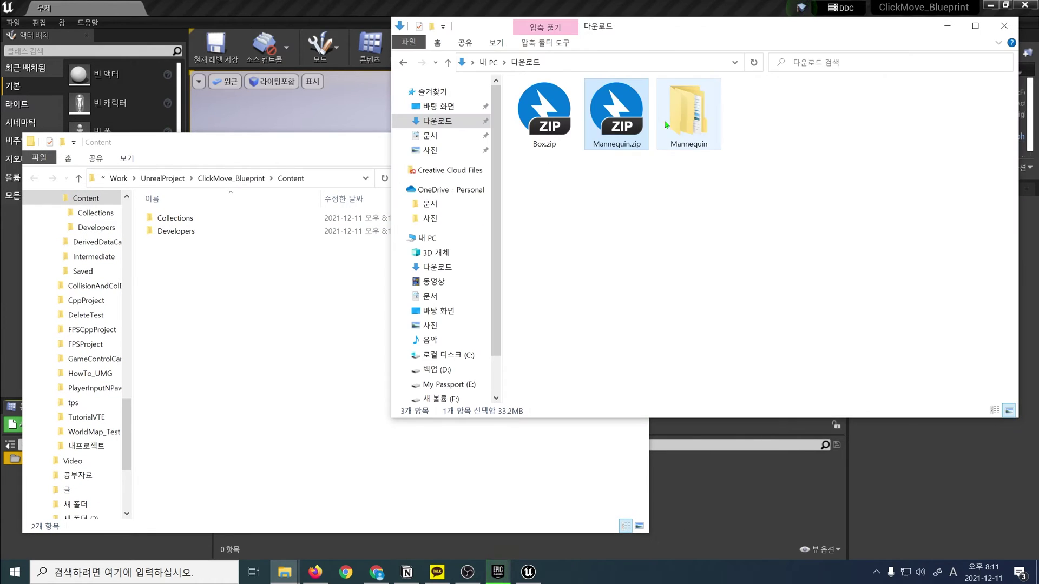
pyautogui.click(698, 154)
pyautogui.moveTo(698, 154); pyautogui.dragTo(235, 345)
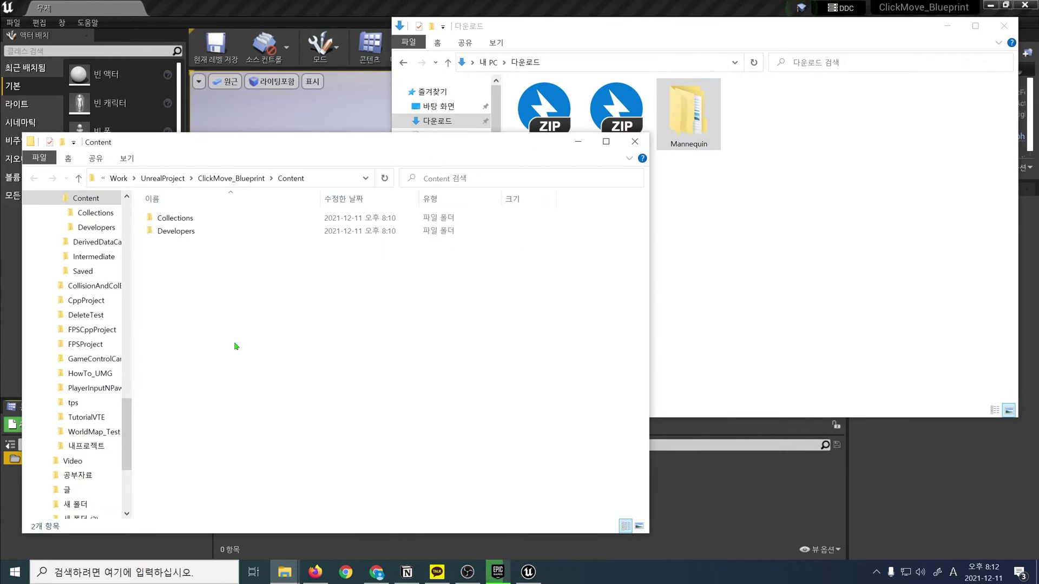
pyautogui.click(917, 483)
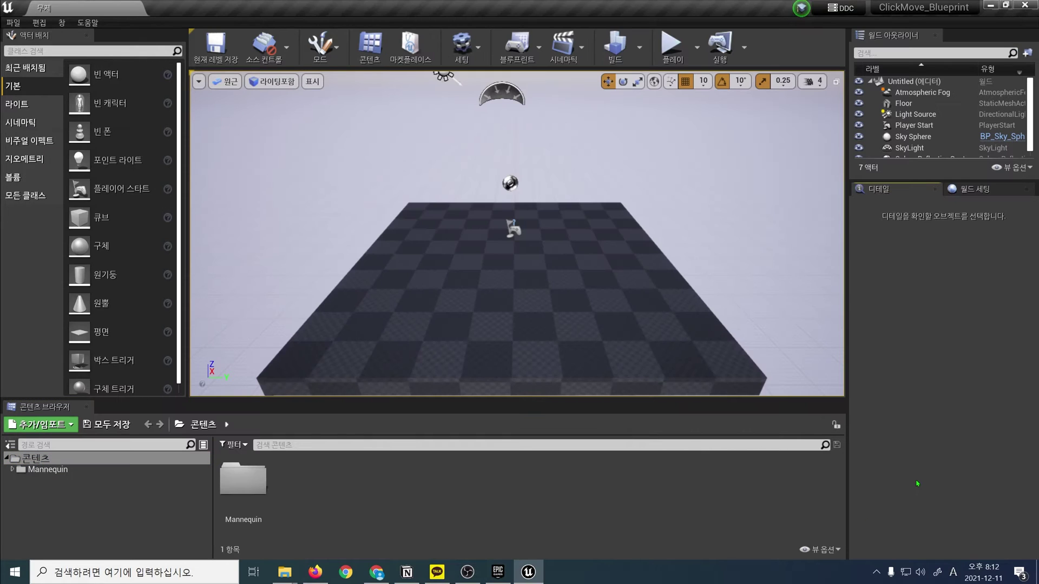
pyautogui.click(244, 482)
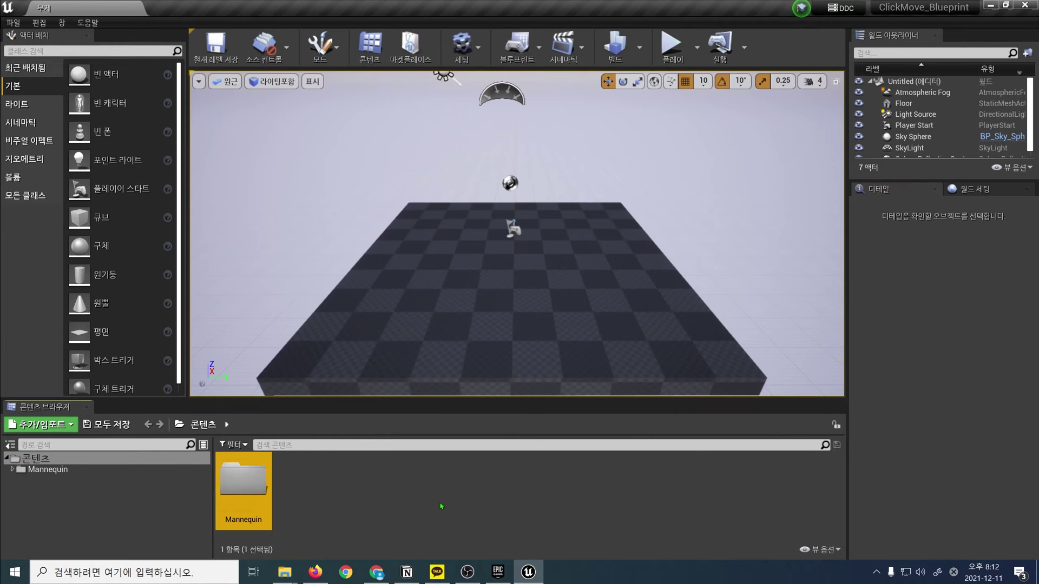
pyautogui.click(520, 508)
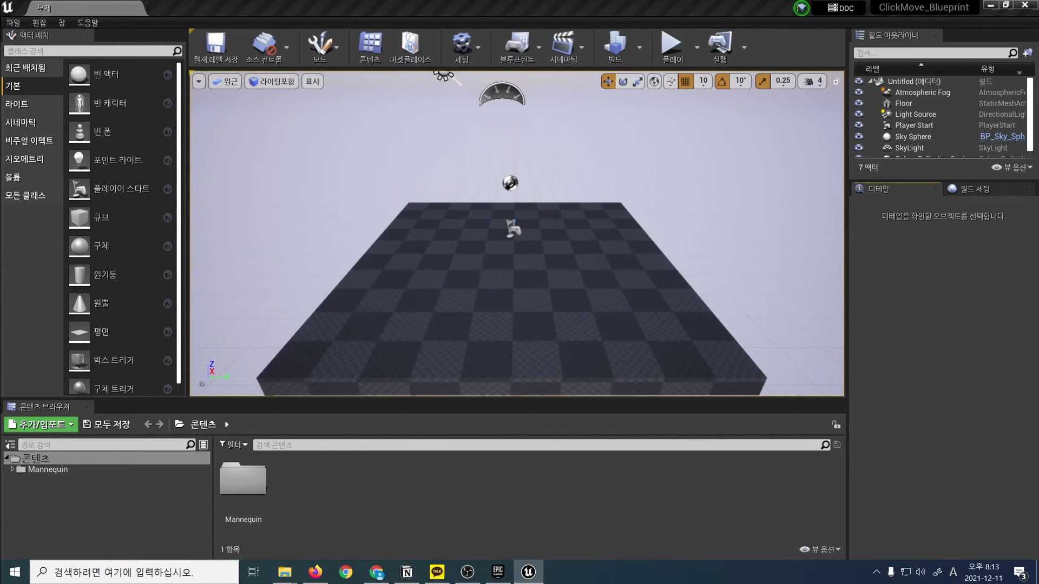
pyautogui.hotkey('alt', 'Tab')
# Step: Extract Box.zip in Downloads and close the Downloads window
pyautogui.click(540, 120)
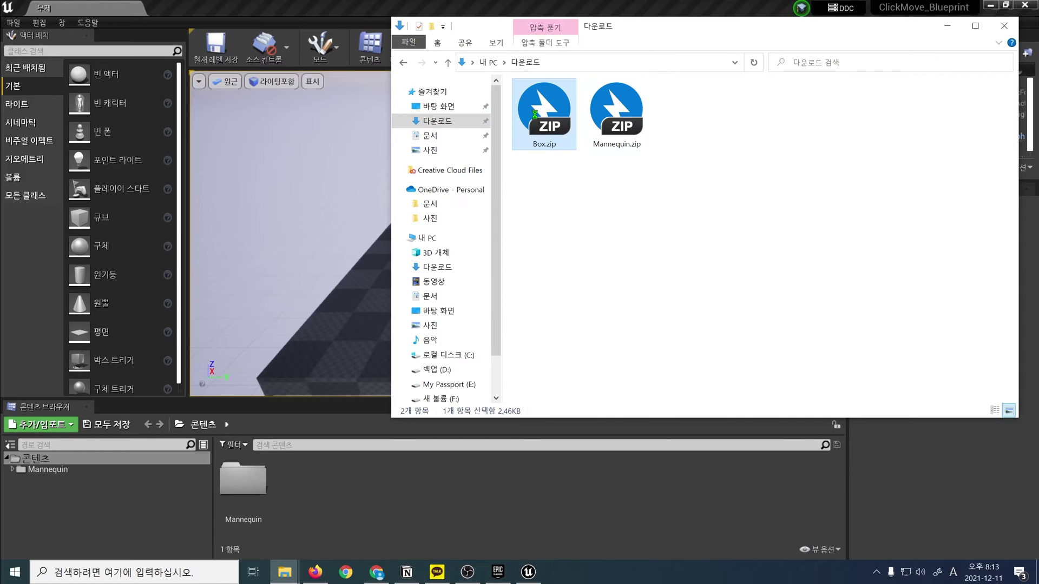
pyautogui.rightClick(534, 114)
pyautogui.click(562, 146)
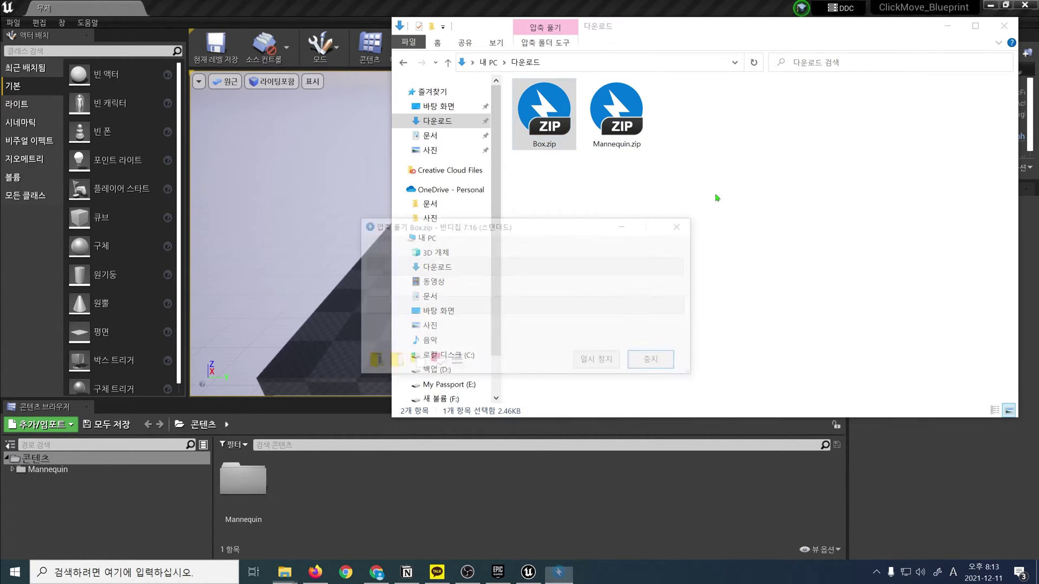
pyautogui.click(668, 397)
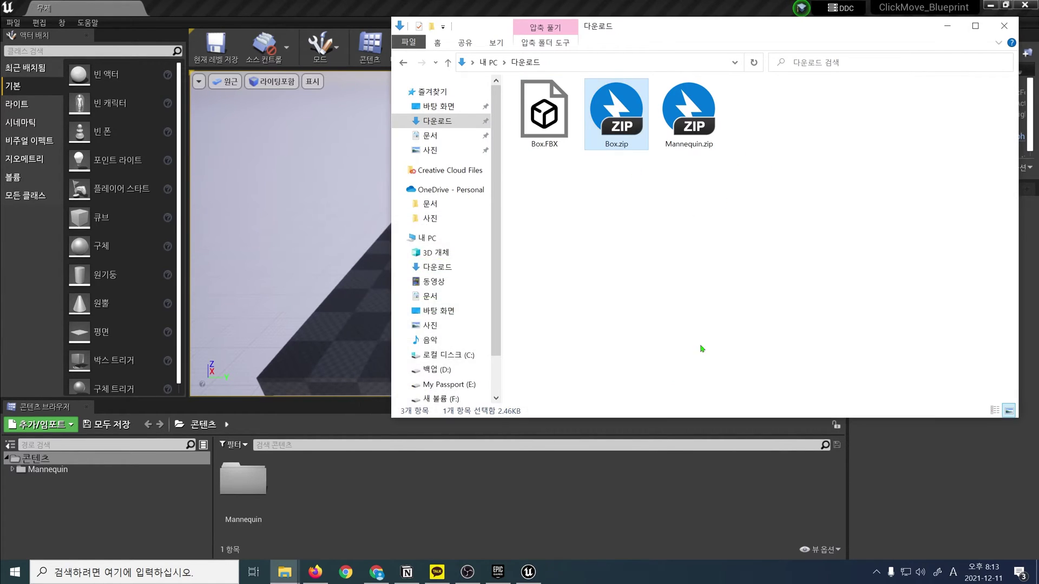
pyautogui.click(814, 237)
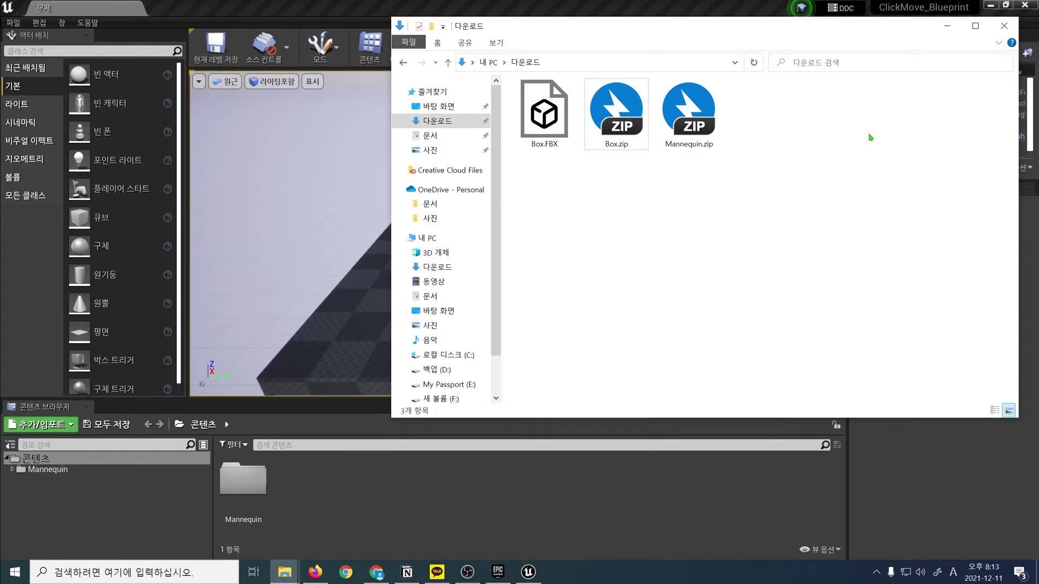
pyautogui.click(1004, 25)
# Step: Create a Props content folder and open it
pyautogui.rightClick(435, 492)
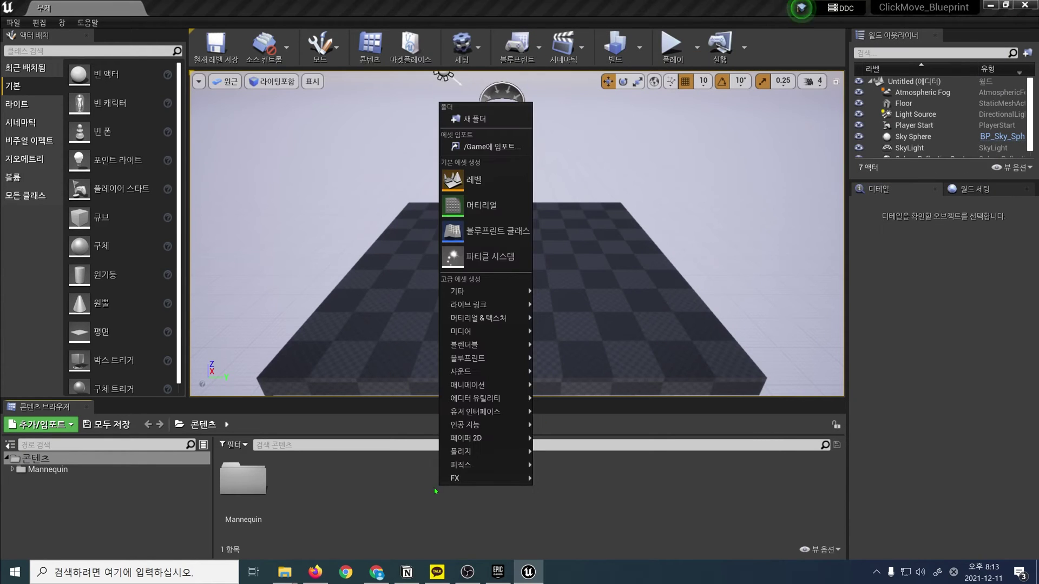
pyautogui.click(470, 117)
pyautogui.write('Props')
pyautogui.press('Return')
pyautogui.doubleClick(309, 479)
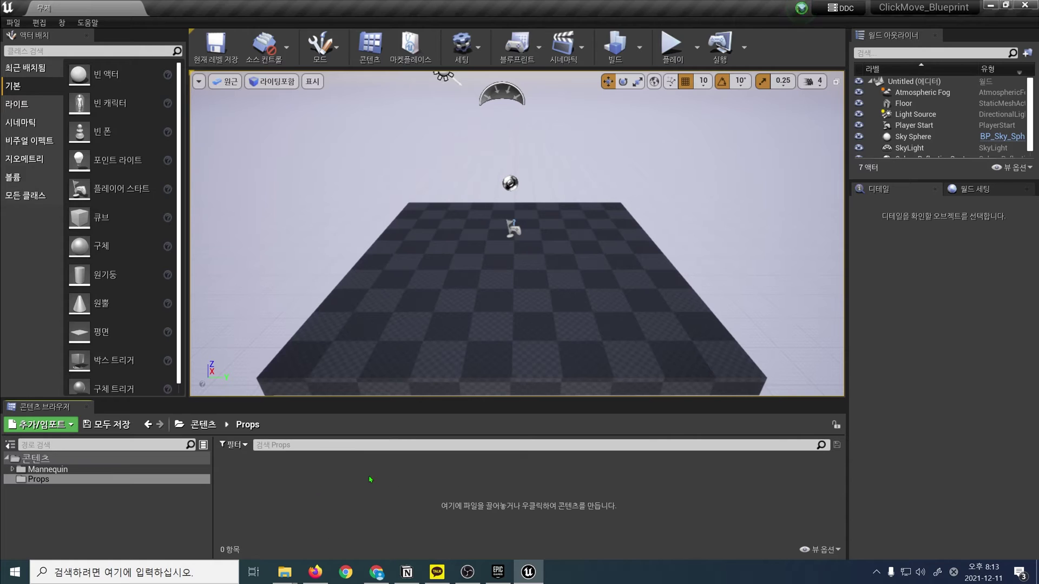
# Step: Import Box.FBX into /Game/Props as a static mesh
pyautogui.rightClick(425, 484)
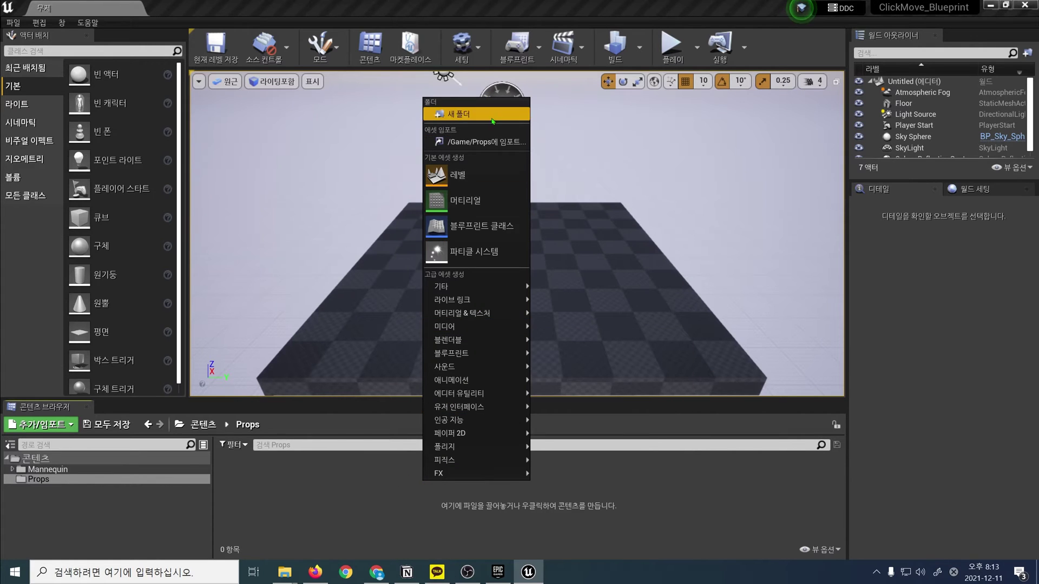
pyautogui.click(502, 143)
pyautogui.click(28, 80)
pyautogui.doubleClick(150, 123)
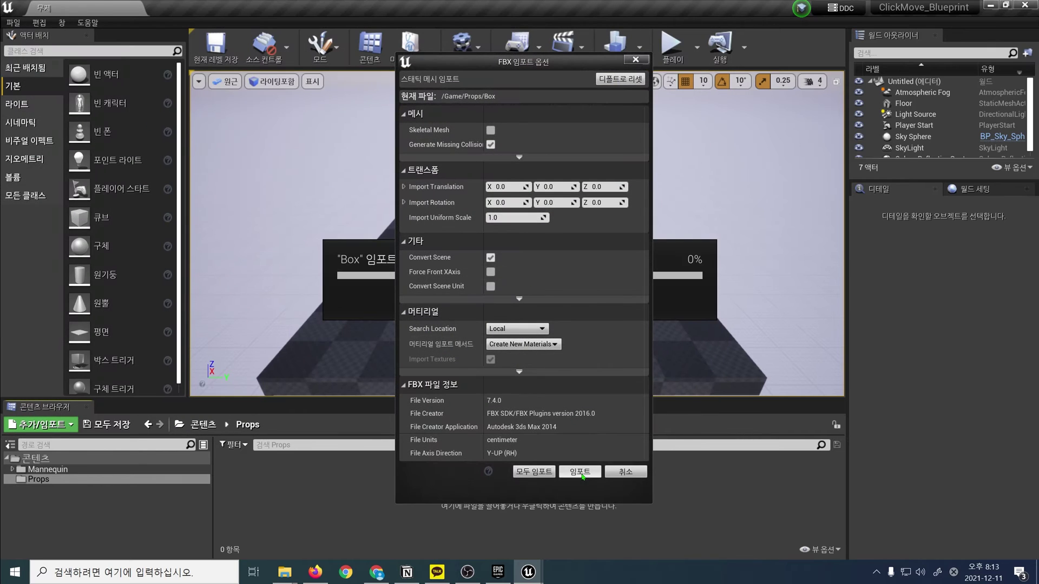
pyautogui.click(580, 473)
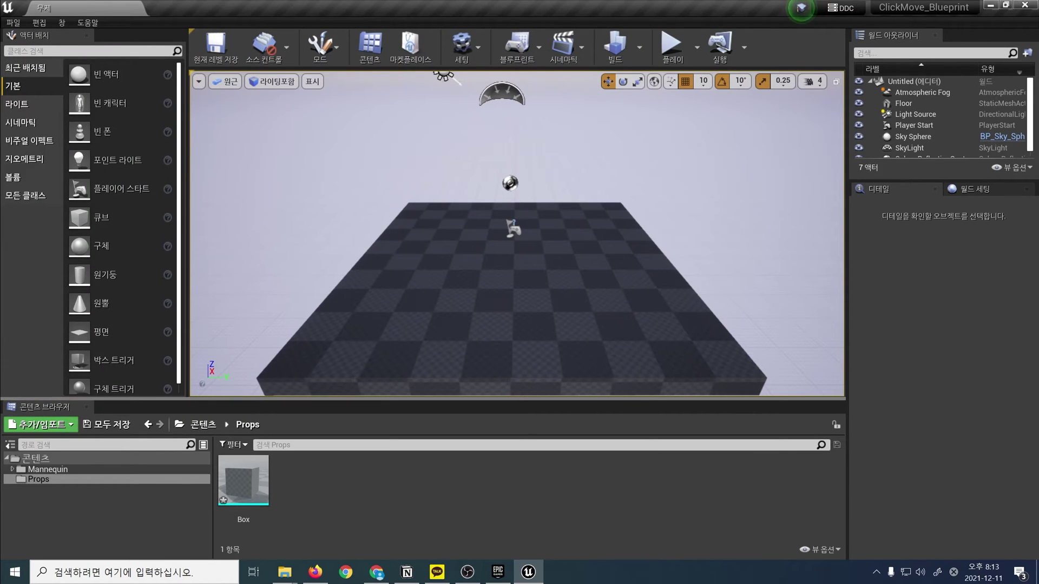
pyautogui.scroll(-3, 565, 225)
pyautogui.scroll(-2, 564, 225)
# Step: Scale the Floor to 3.75 in X and Y and rebuild lighting only
pyautogui.click(564, 225)
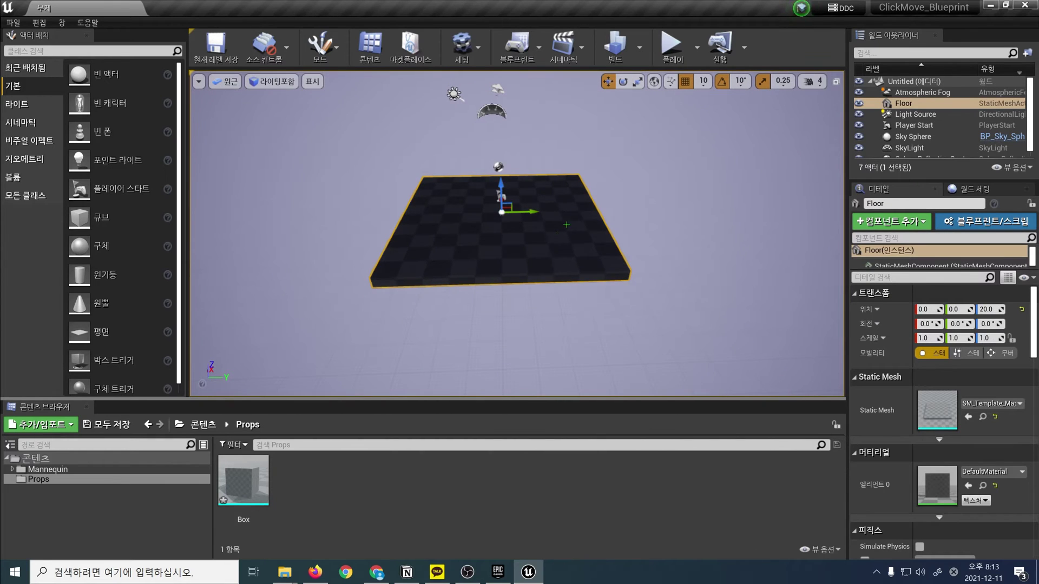
pyautogui.press('r')
pyautogui.moveTo(517, 224); pyautogui.dragTo(595, 270)
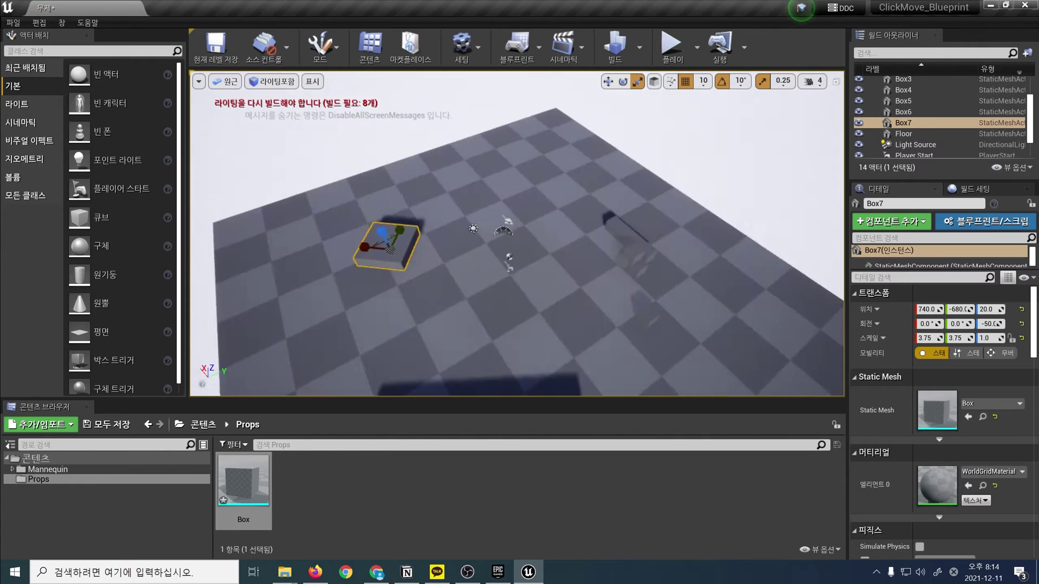
pyautogui.click(640, 48)
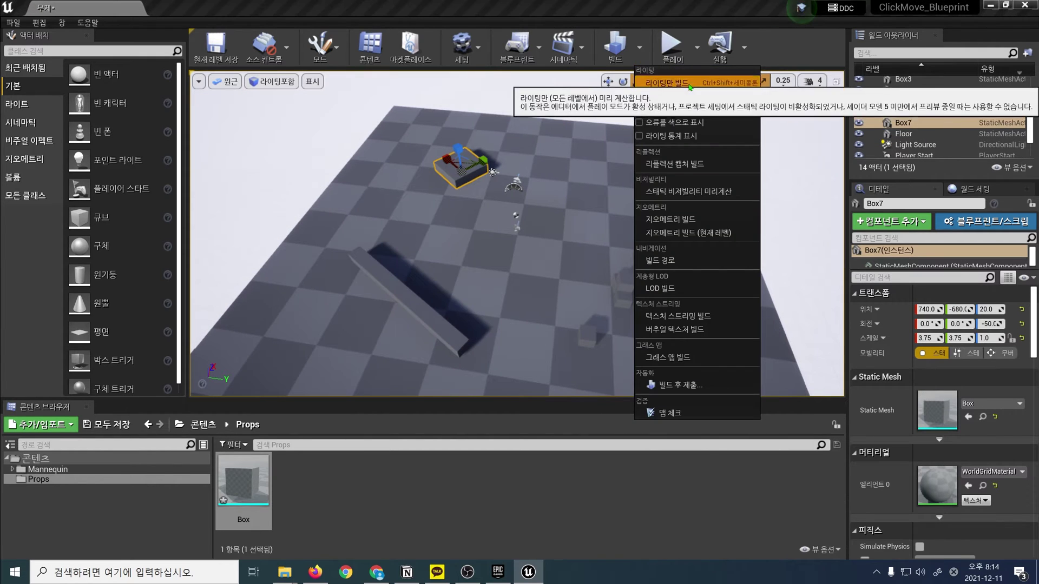
pyautogui.click(666, 82)
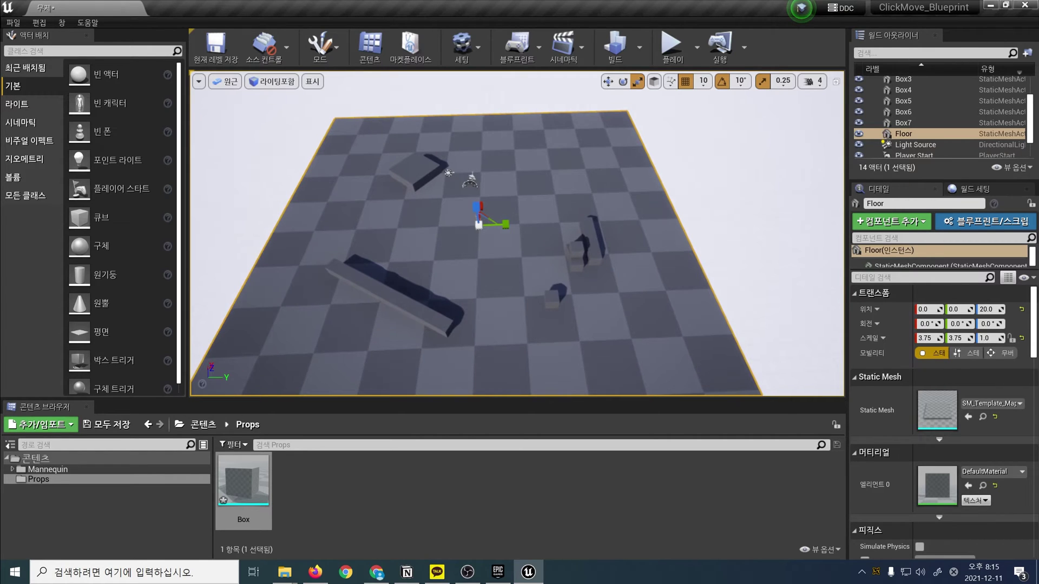
# Step: Place a NavMeshBoundsVolume at 0, 0, 0 and scale it 20.75 × 20.75 × 1 over the floor
pyautogui.click(16, 177)
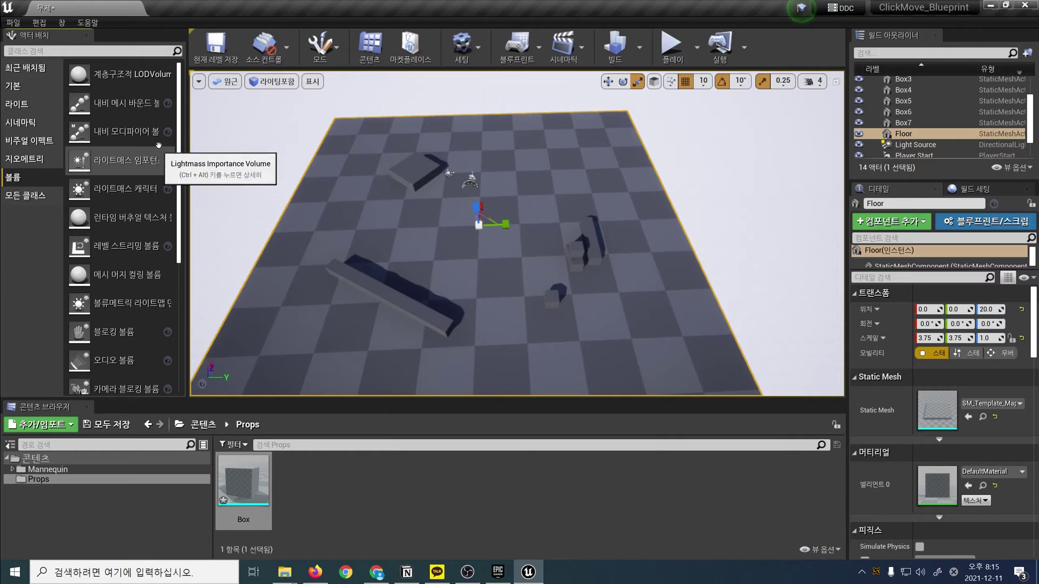
pyautogui.moveTo(139, 112); pyautogui.dragTo(494, 230)
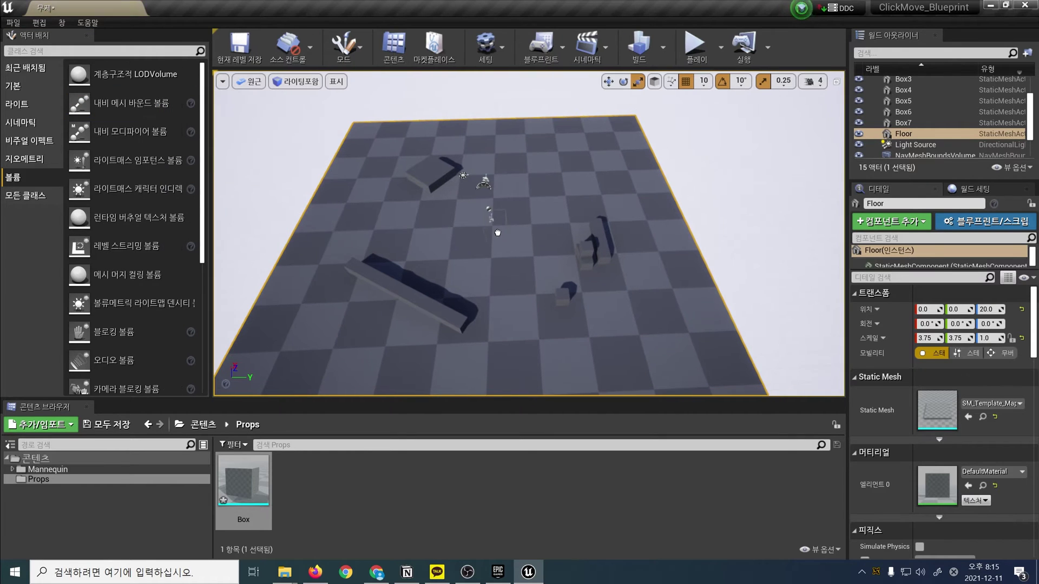
pyautogui.click(1021, 250)
pyautogui.moveTo(530, 233); pyautogui.dragTo(541, 228, button='right')
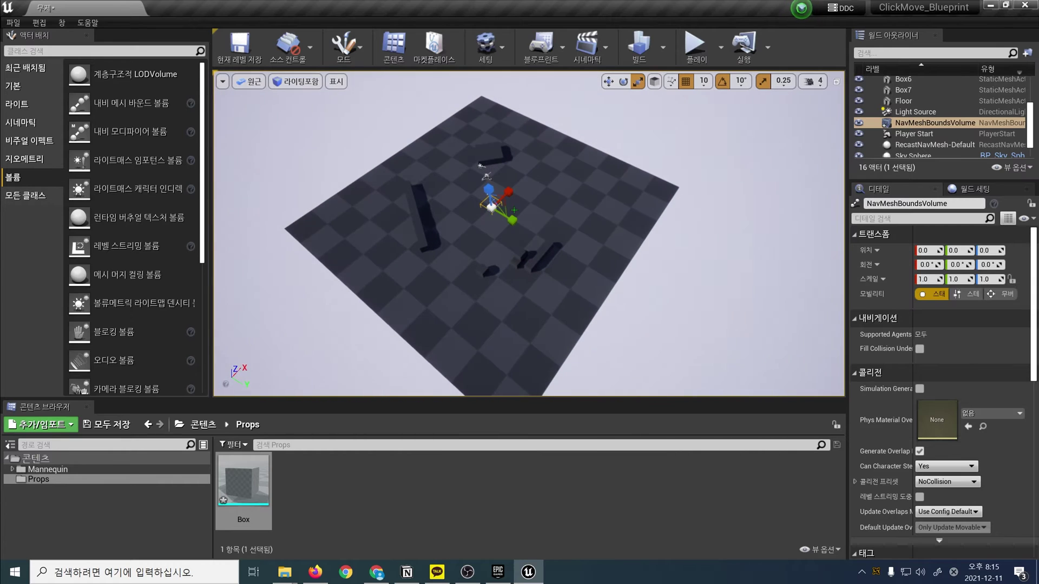
pyautogui.moveTo(500, 203); pyautogui.dragTo(519, 222)
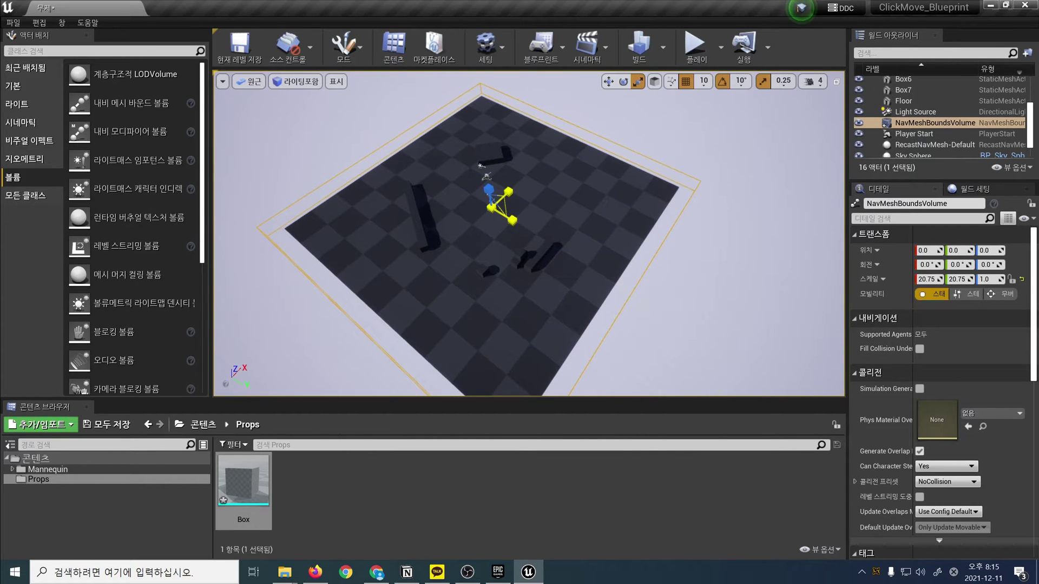
pyautogui.moveTo(530, 233); pyautogui.dragTo(508, 238, button='right')
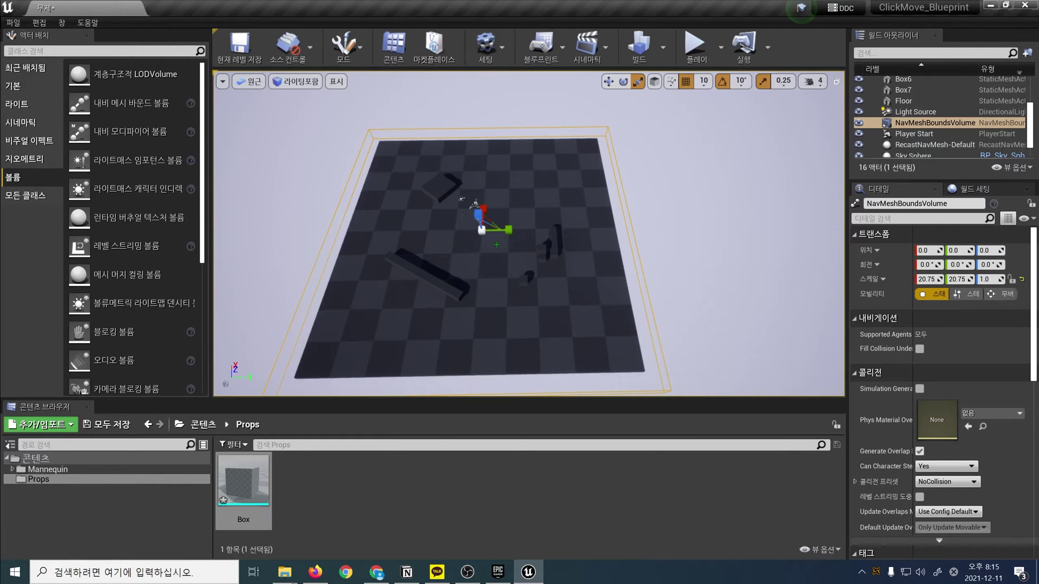
# Step: Display the green navigable area on the floor with P
pyautogui.press('p')
pyautogui.scroll(2, 529, 234)
pyautogui.scroll(2, 529, 233)
pyautogui.scroll(2, 529, 234)
pyautogui.scroll(2, 529, 234)
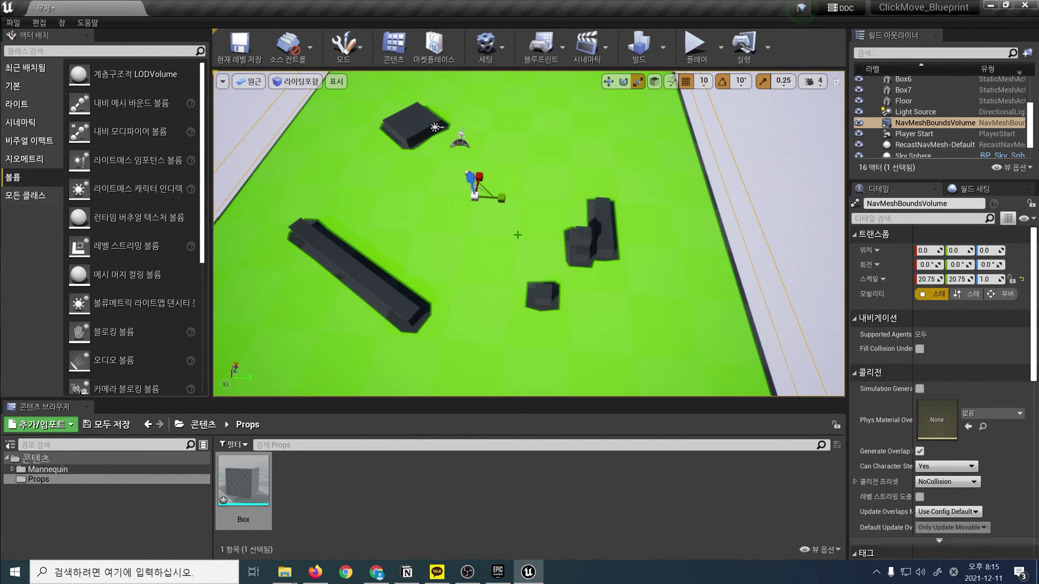
pyautogui.click(35, 458)
# Step: Create a Maps folder in the Content root
pyautogui.rightClick(444, 481)
pyautogui.click(493, 113)
pyautogui.write('Maps')
pyautogui.press('Return')
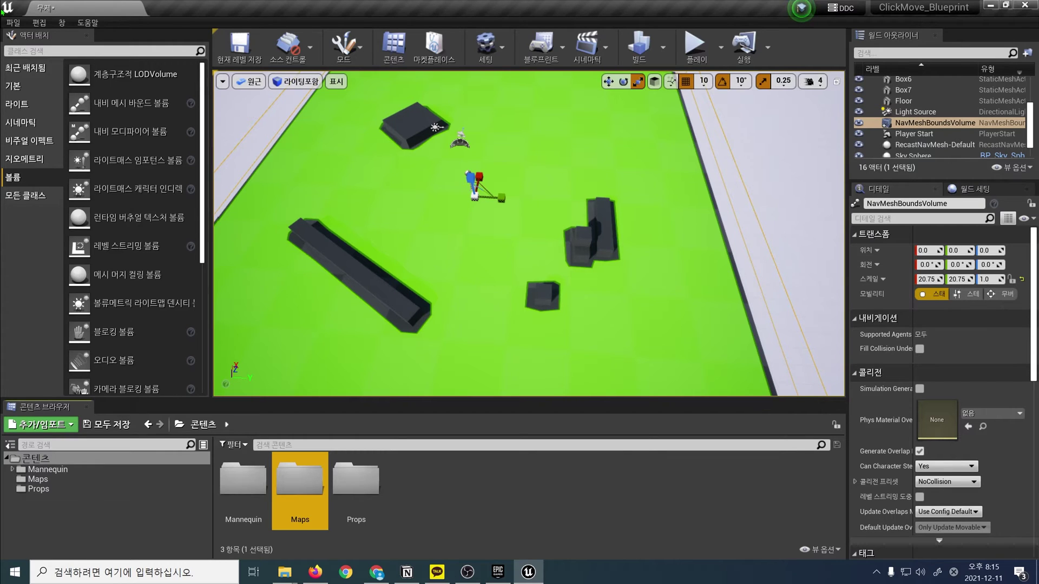
# Step: Save the current level as ClickMoveTestMap in the Maps folder
pyautogui.click(13, 22)
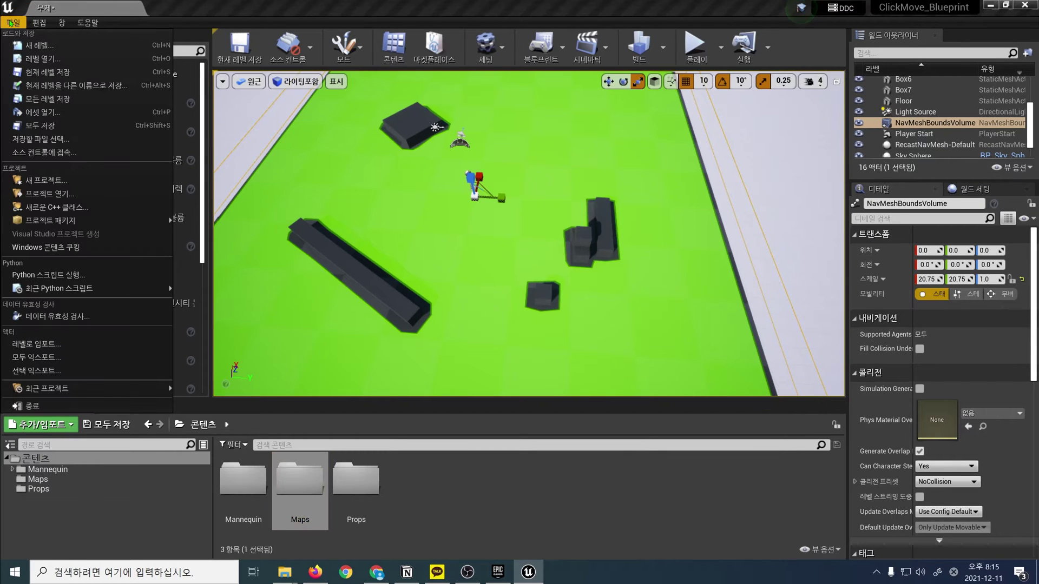
pyautogui.click(72, 74)
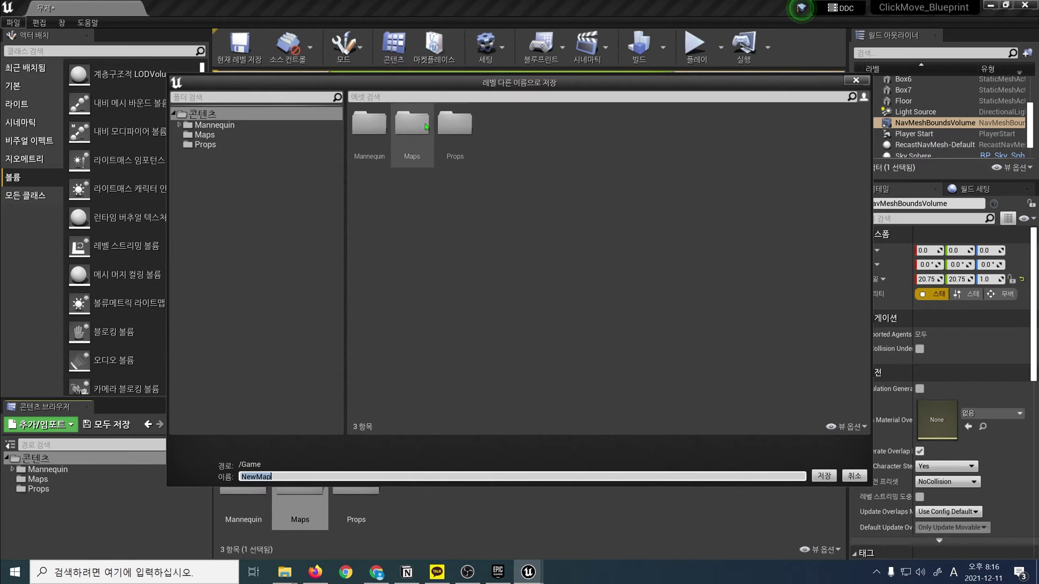
pyautogui.doubleClick(413, 134)
pyautogui.write('d')
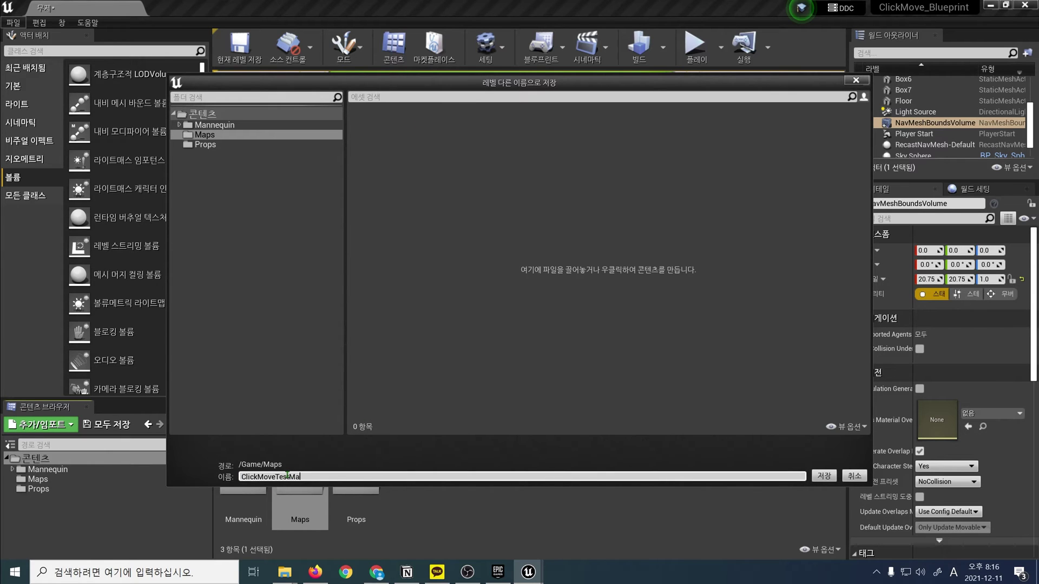
pyautogui.click(824, 478)
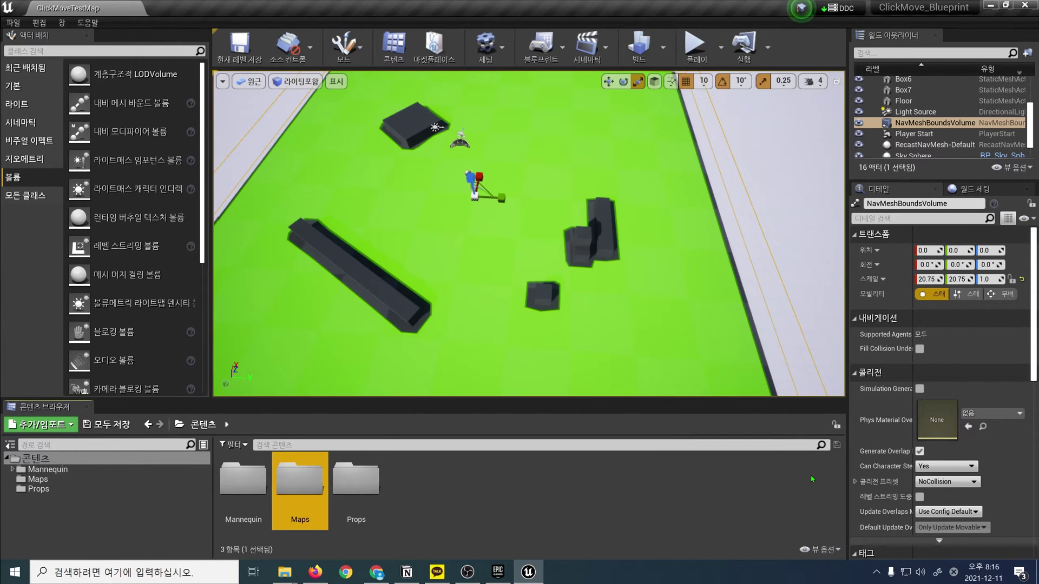
pyautogui.click(39, 23)
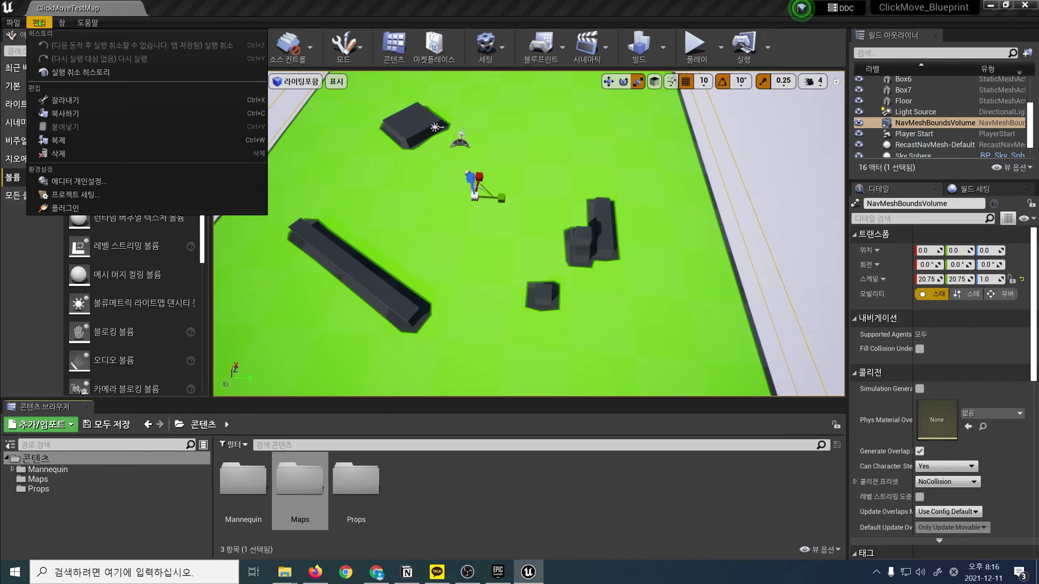
# Step: Set the Editor Startup Map to ClickMoveTestMap under Maps & Modes in Project Settings
pyautogui.click(133, 196)
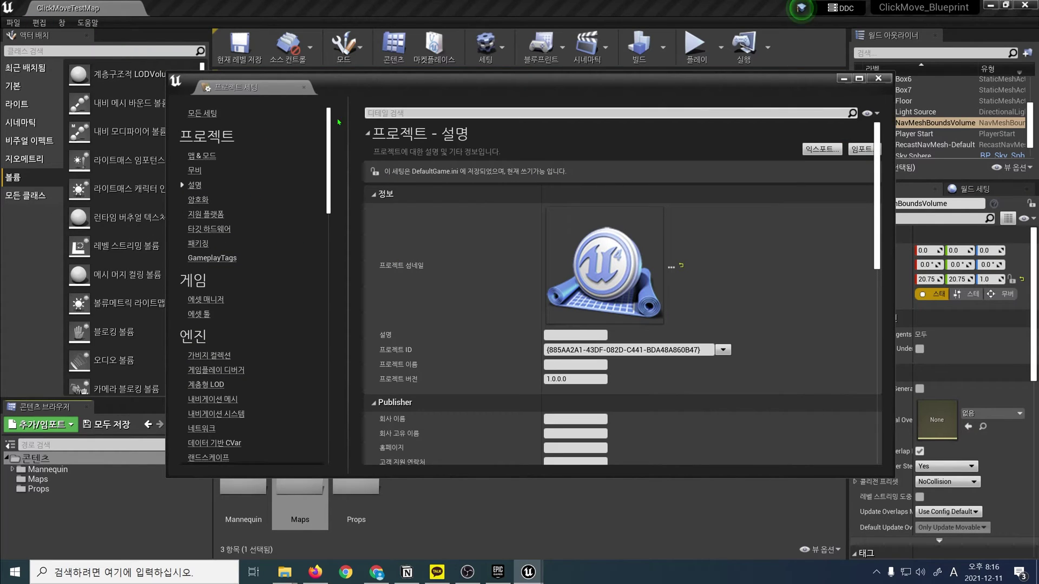
pyautogui.click(205, 156)
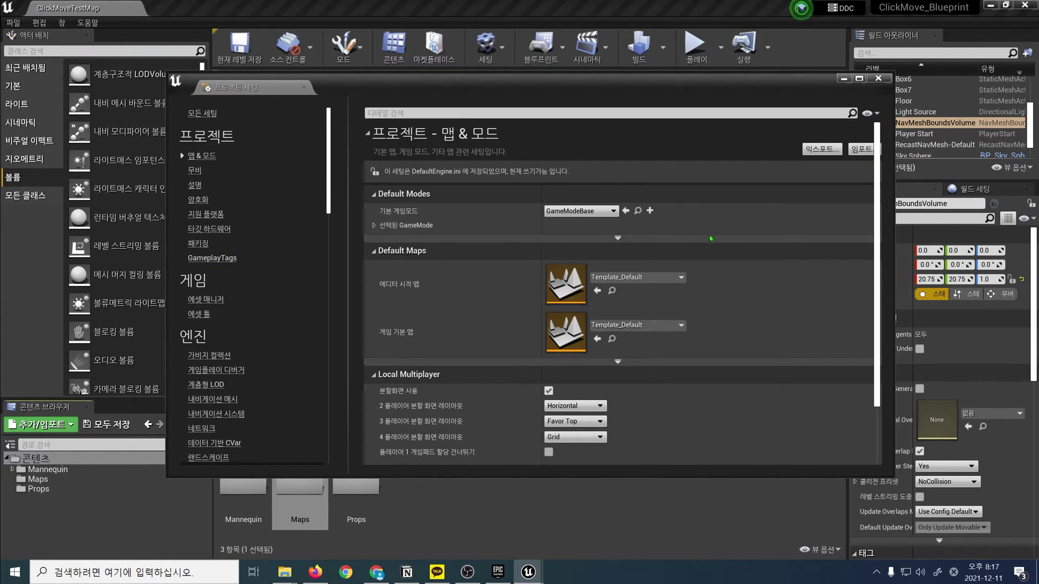
pyautogui.click(649, 277)
pyautogui.click(752, 401)
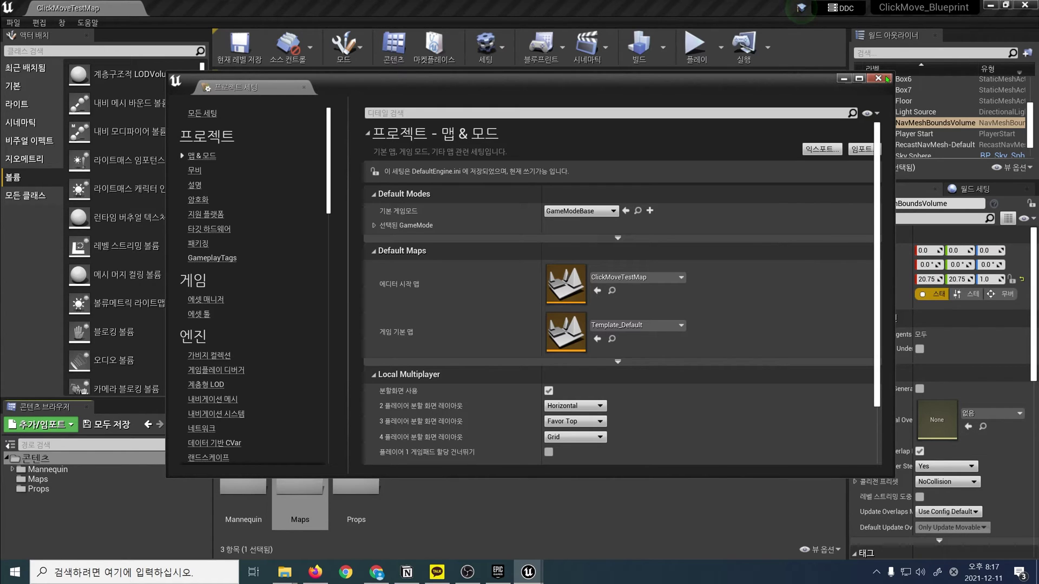
pyautogui.click(195, 184)
pyautogui.scroll(-5, 270, 257)
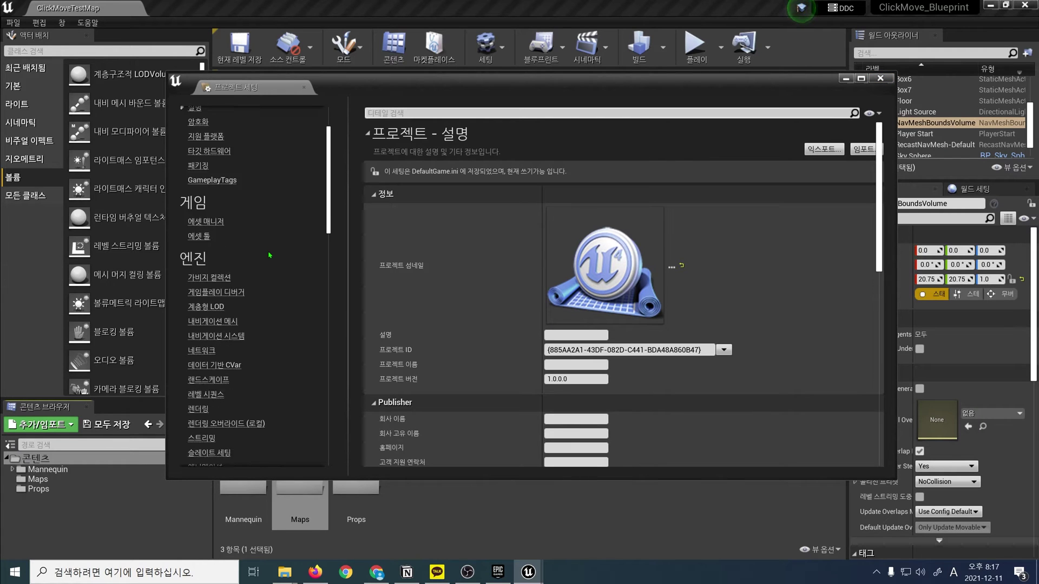
pyautogui.scroll(-2, 269, 255)
pyautogui.scroll(-1, 262, 272)
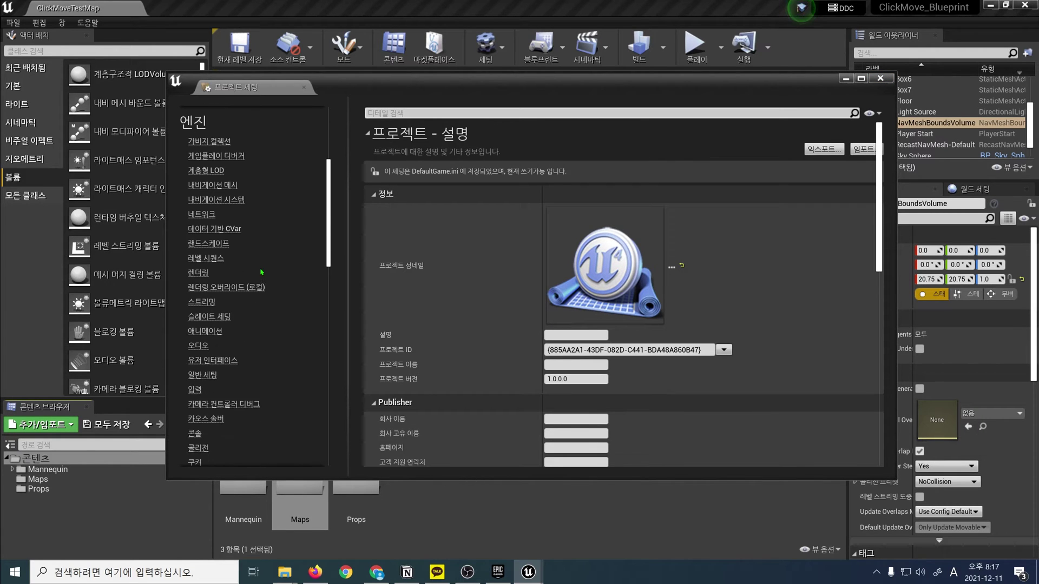
# Step: Add a LeftClick action mapping bound to Left Mouse Button, then close Project Settings
pyautogui.click(194, 393)
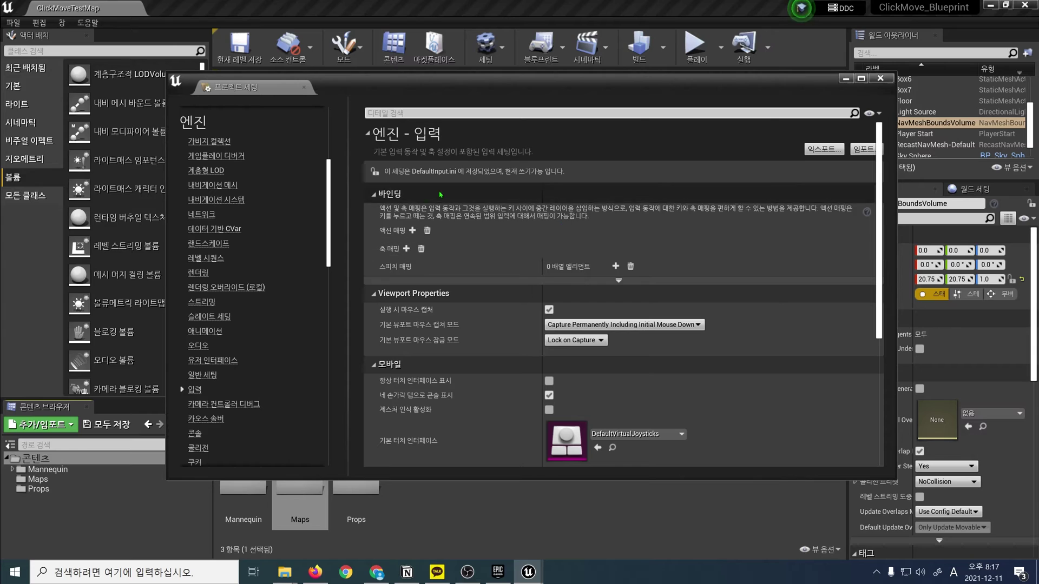
pyautogui.click(411, 232)
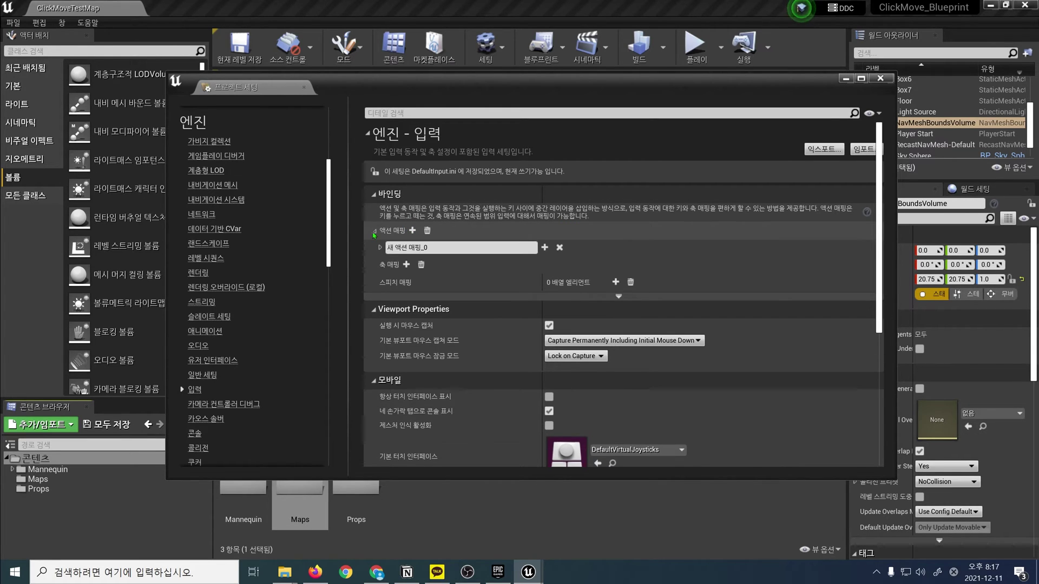
pyautogui.click(438, 246)
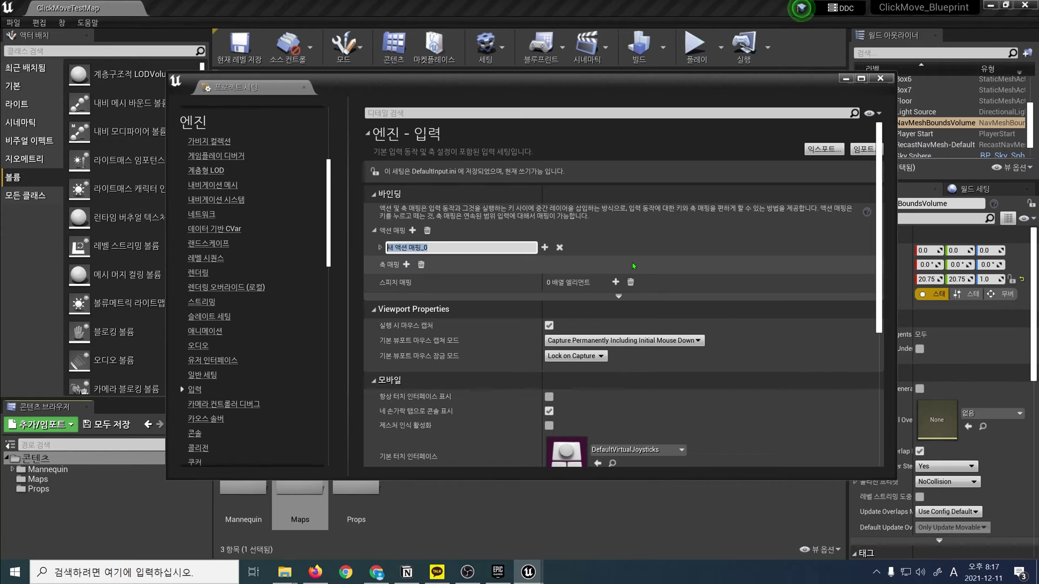
pyautogui.write('LeftClick')
pyautogui.press('Return')
pyautogui.click(523, 263)
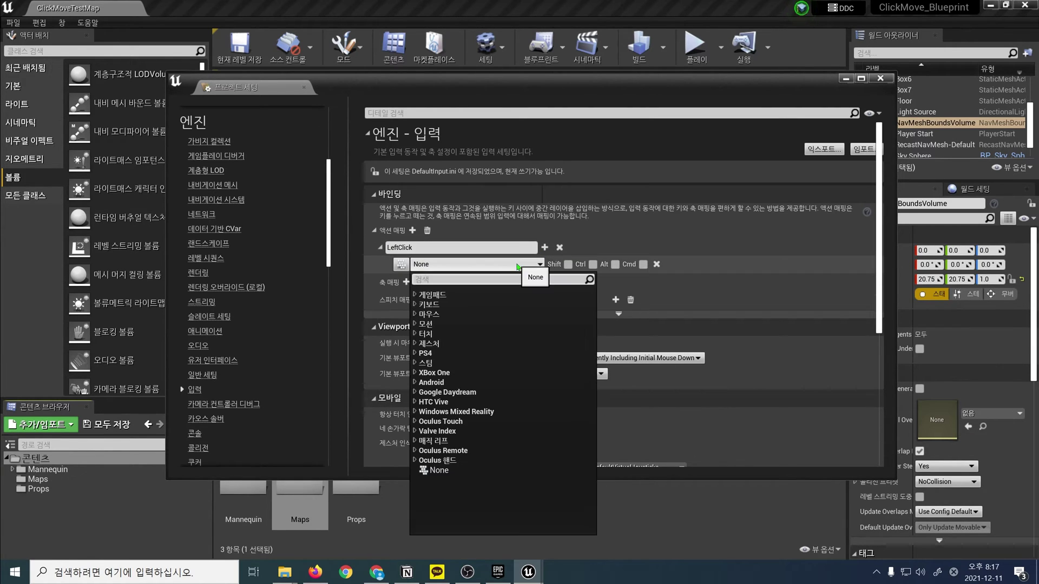
pyautogui.click(429, 313)
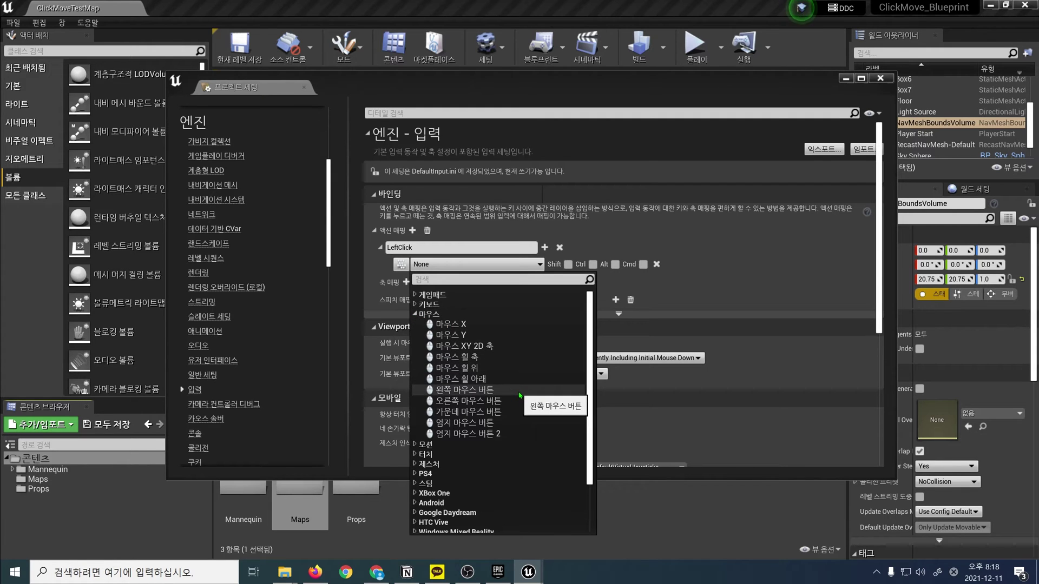
pyautogui.click(487, 390)
pyautogui.click(880, 79)
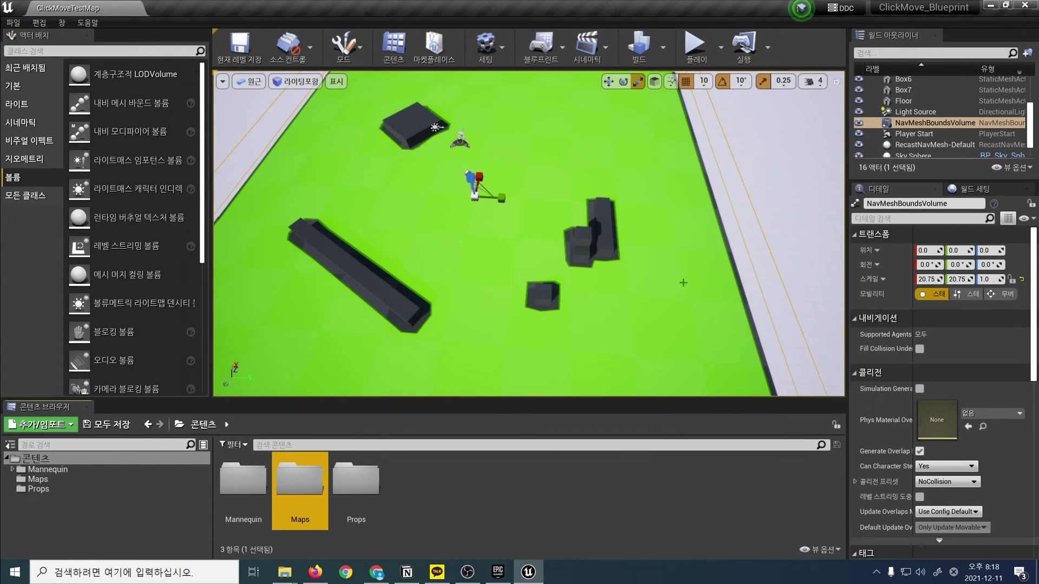
# Step: Create a Blueprints folder in Content and open it
pyautogui.rightClick(483, 464)
pyautogui.click(536, 113)
pyautogui.write('Blueprints')
pyautogui.press('Return')
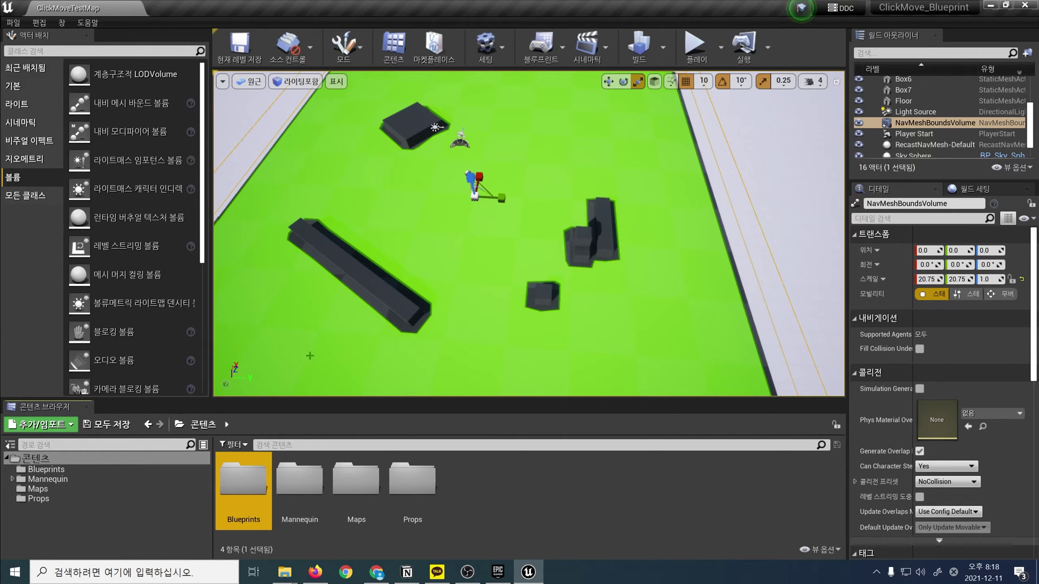
pyautogui.doubleClick(244, 479)
# Step: Create a Player Controller Blueprint named BP_ClickMovePlayerController and open it
pyautogui.rightClick(417, 487)
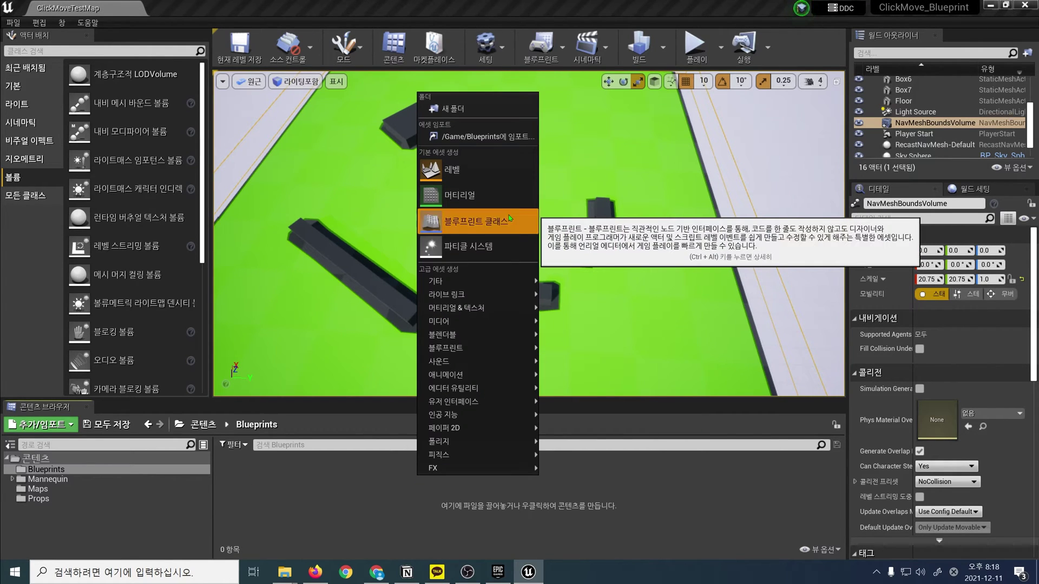
pyautogui.click(510, 218)
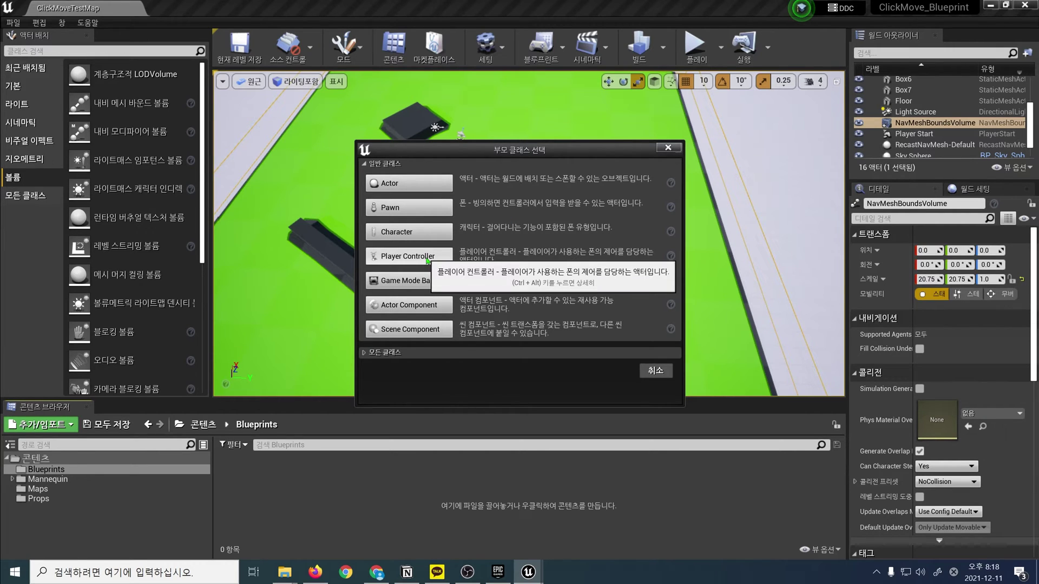
pyautogui.click(427, 261)
pyautogui.write('BP_ClickMo')
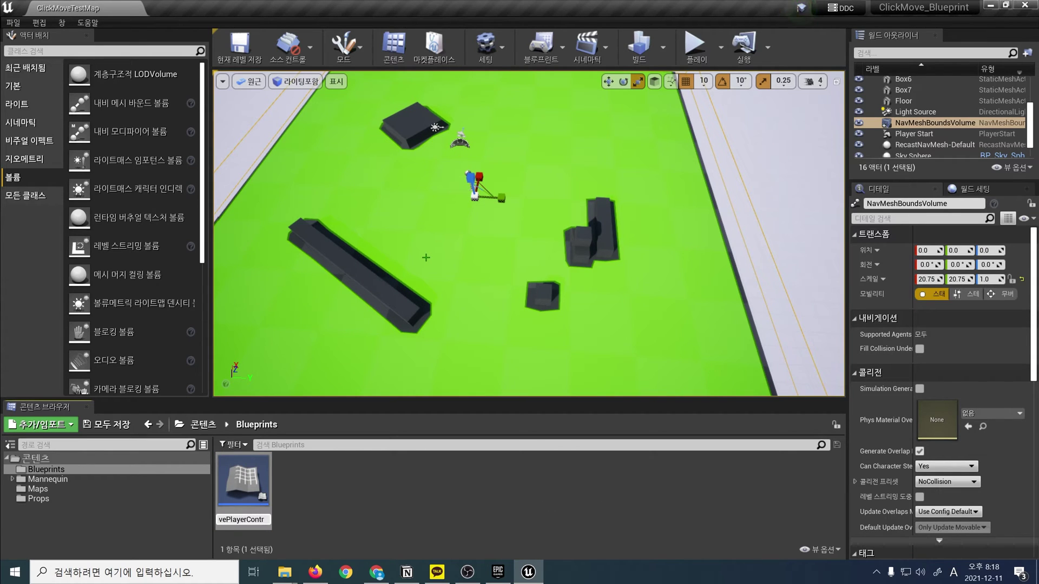
pyautogui.press('Return')
pyautogui.doubleClick(245, 483)
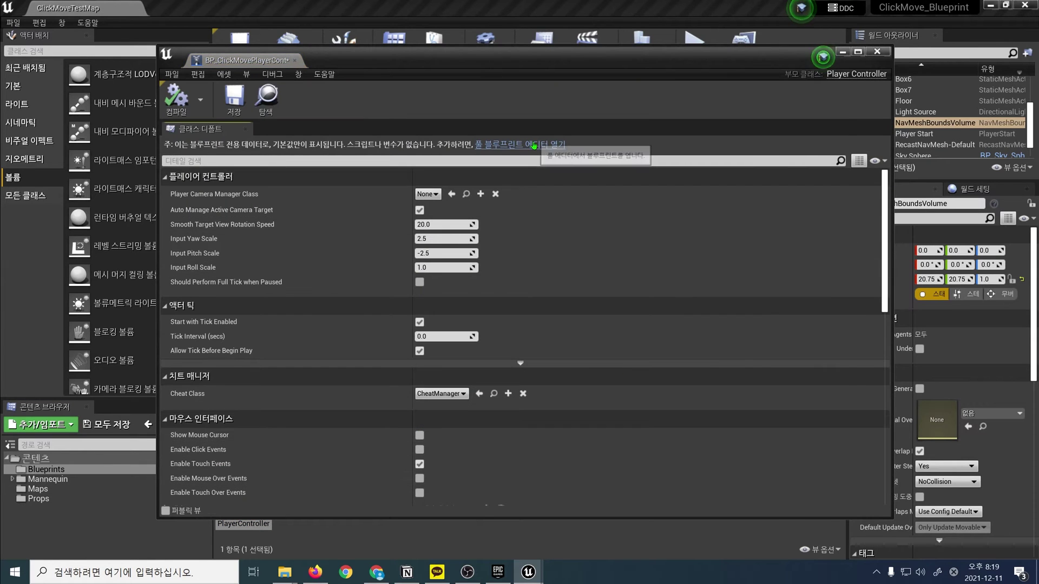
# Step: Open the full Blueprint editor, maximize it, and enable Show Mouse Cursor
pyautogui.click(519, 145)
pyautogui.click(860, 51)
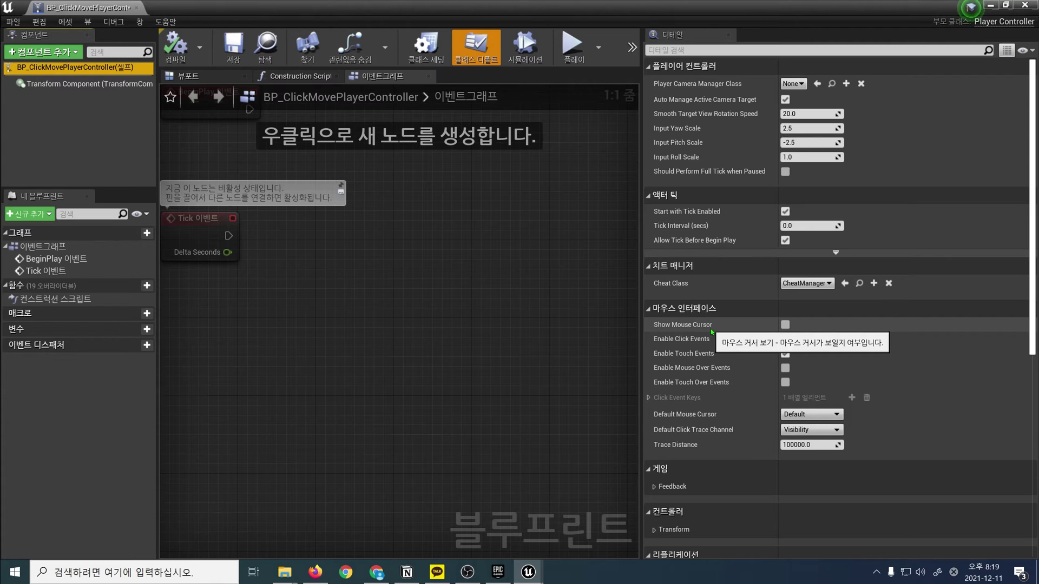
pyautogui.click(785, 325)
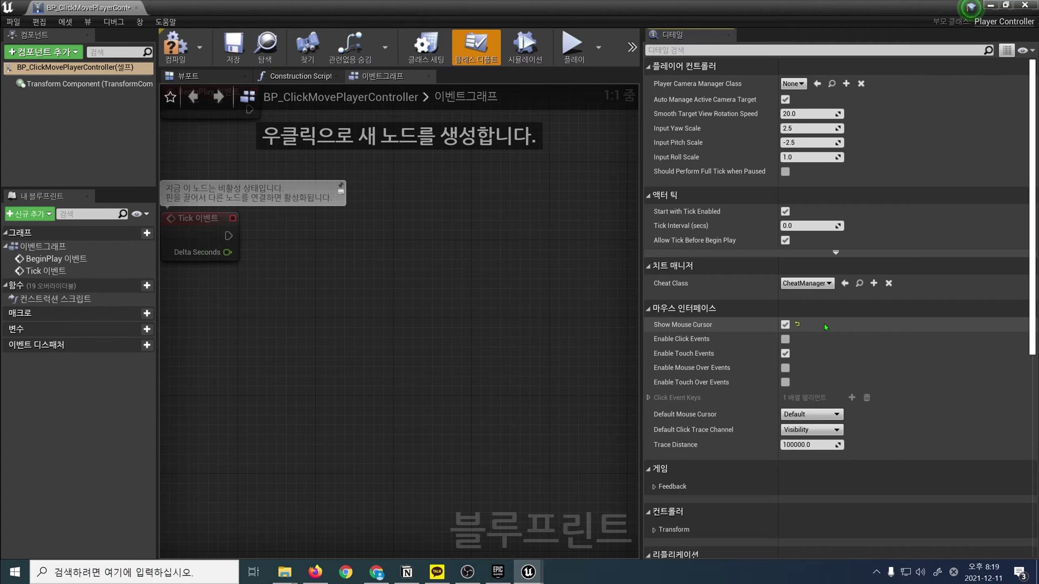
# Step: Add a Boolean variable named bClickLeftMouse
pyautogui.click(146, 329)
pyautogui.click(813, 95)
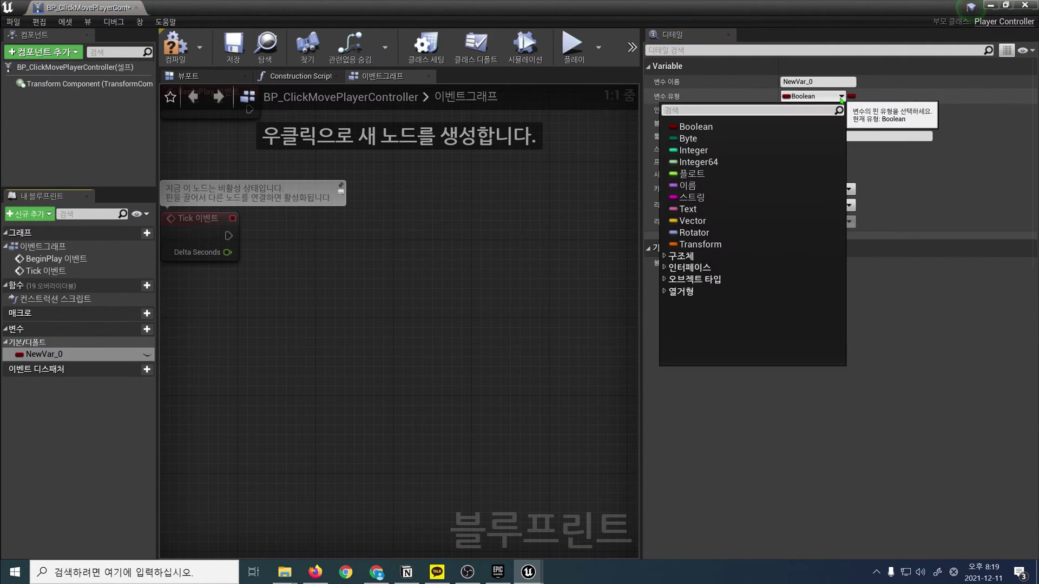
pyautogui.click(719, 120)
pyautogui.click(835, 81)
pyautogui.write('bClickLeftMouse')
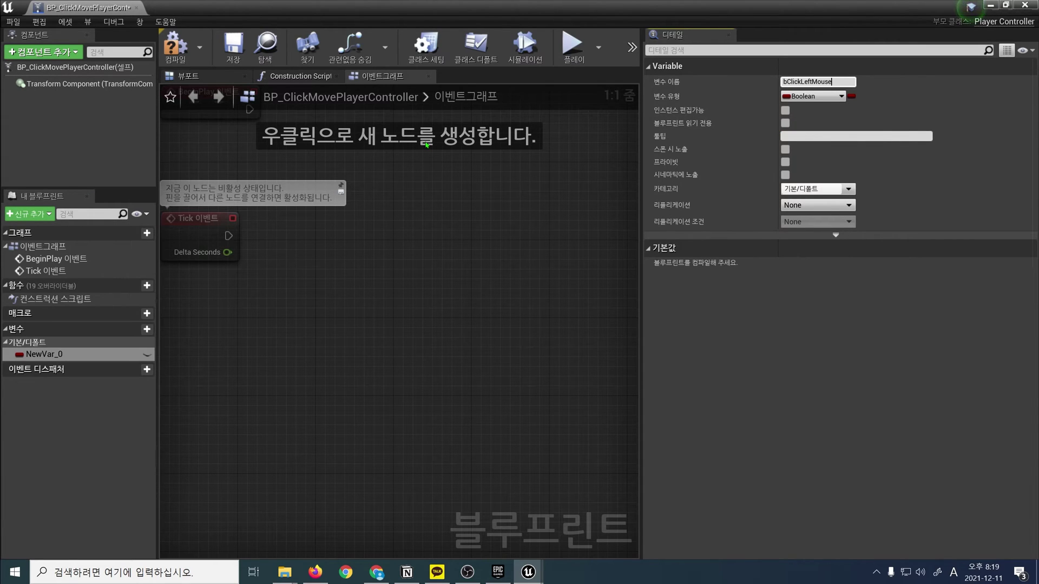
pyautogui.press('Return')
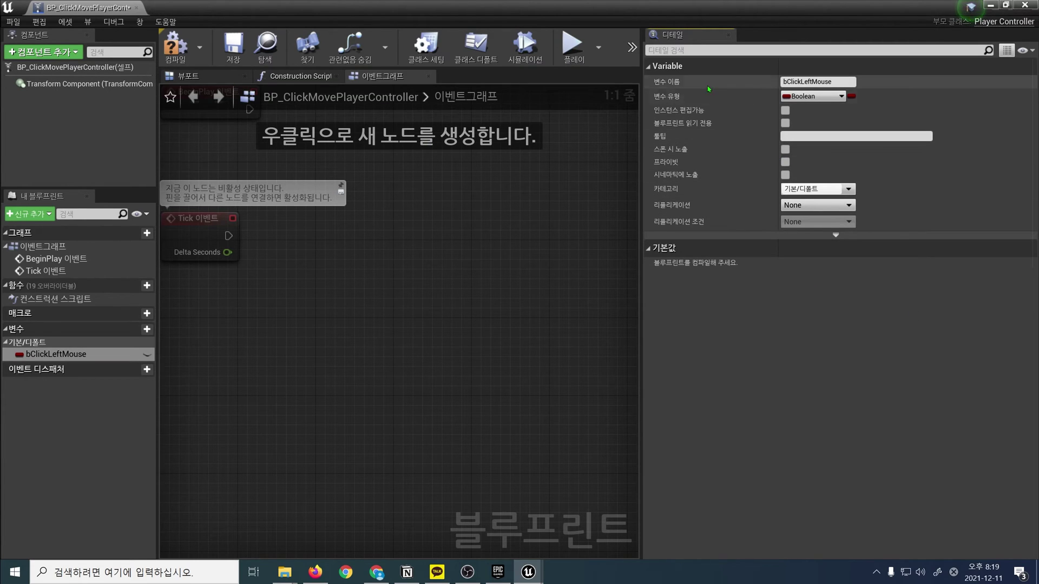
pyautogui.moveTo(151, 287)
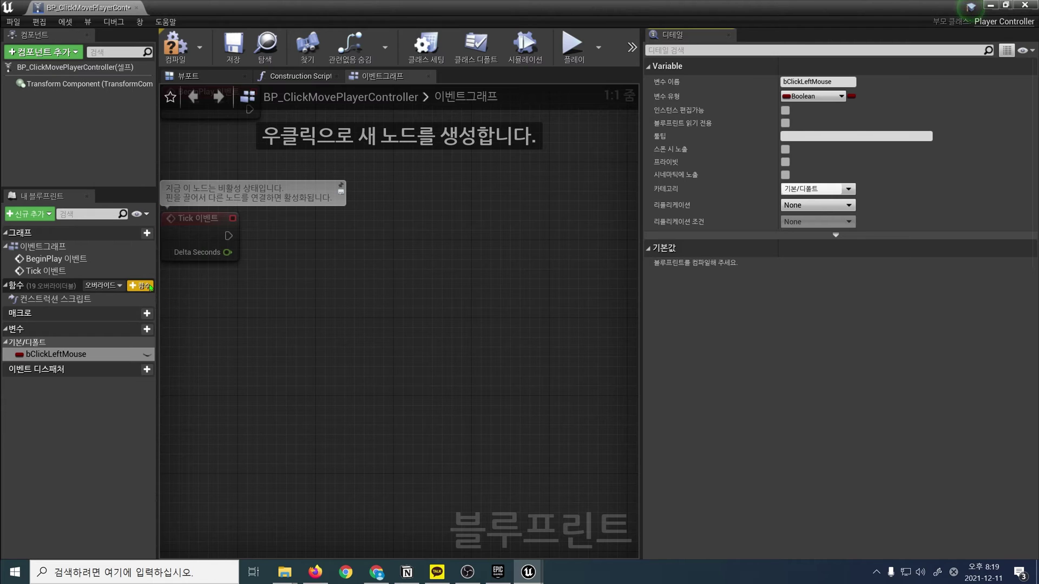
# Step: Create InputLeftMouseButtonPressed with a wired SET node that sets bClickLeftMouse to true
pyautogui.click(151, 287)
pyautogui.write('InputLeftMouseButtonPressed')
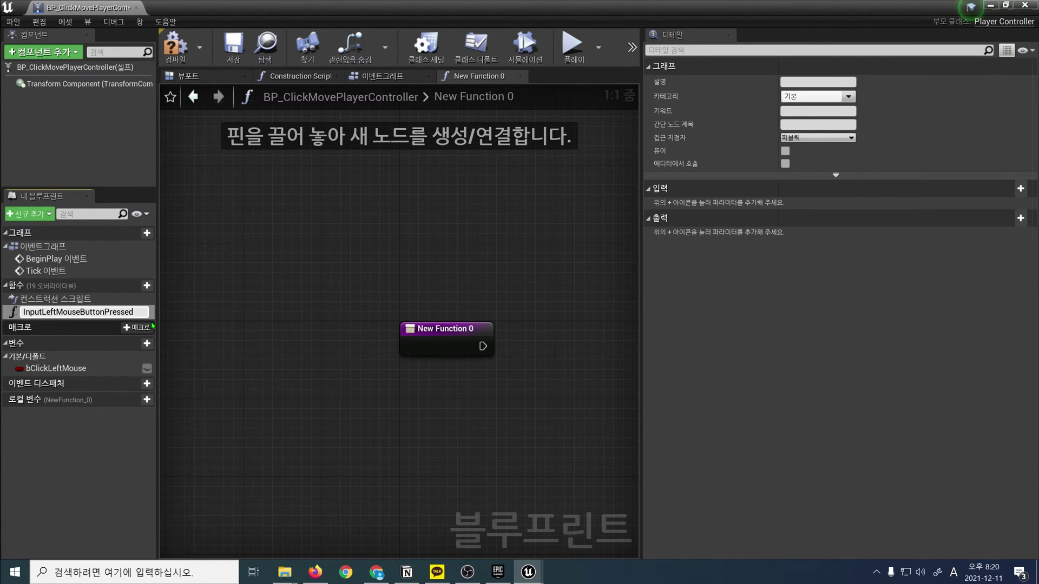
pyautogui.click(56, 368)
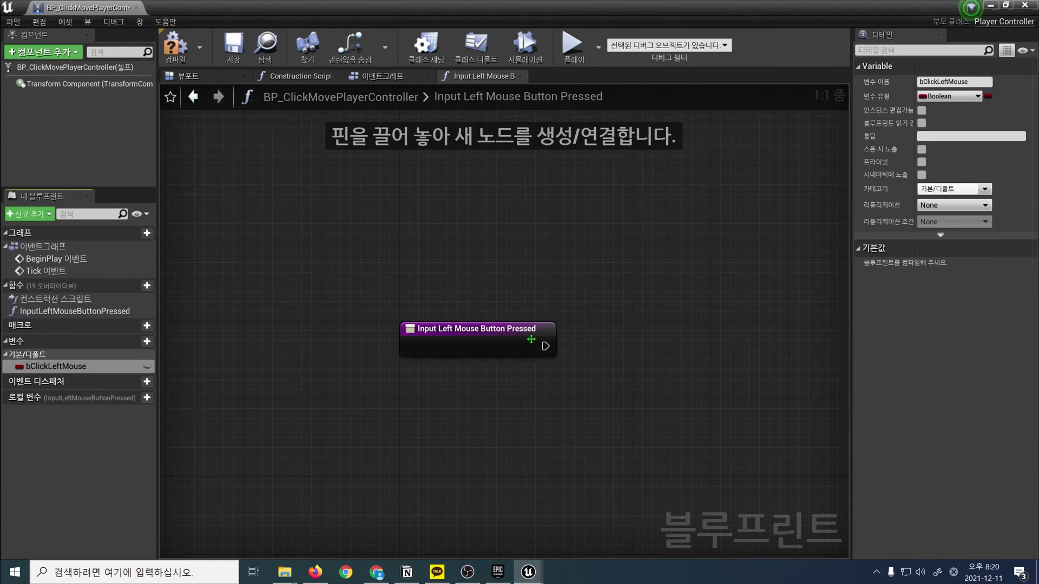
pyautogui.moveTo(607, 340); pyautogui.dragTo(445, 287, button='right')
pyautogui.moveTo(56, 366)
pyautogui.mouseDown()
pyautogui.moveTo(407, 303)
pyautogui.moveTo(464, 278)
pyautogui.mouseUp()
pyautogui.click(487, 309)
pyautogui.moveTo(383, 292); pyautogui.dragTo(477, 300)
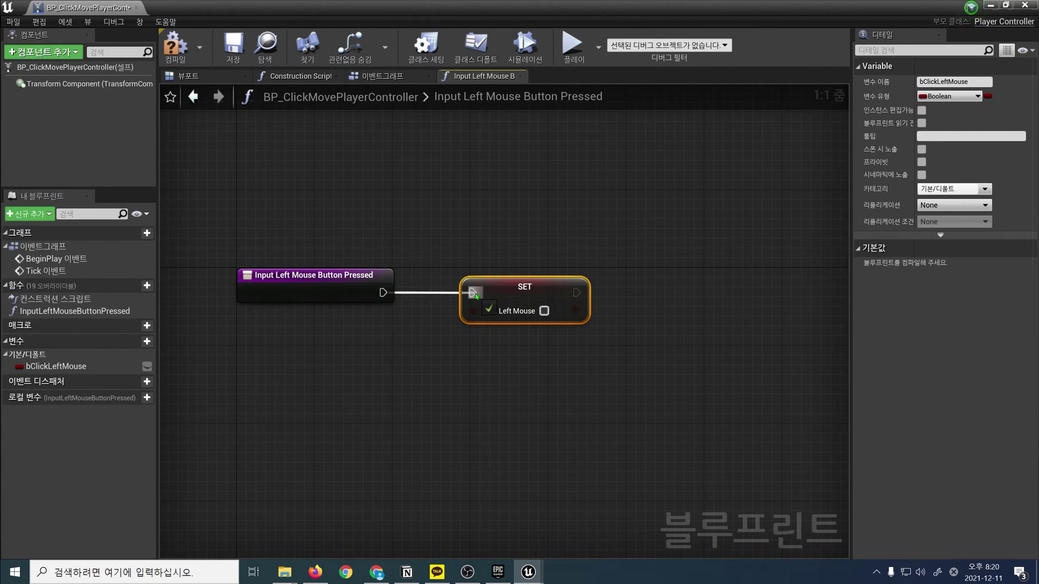
pyautogui.click(543, 311)
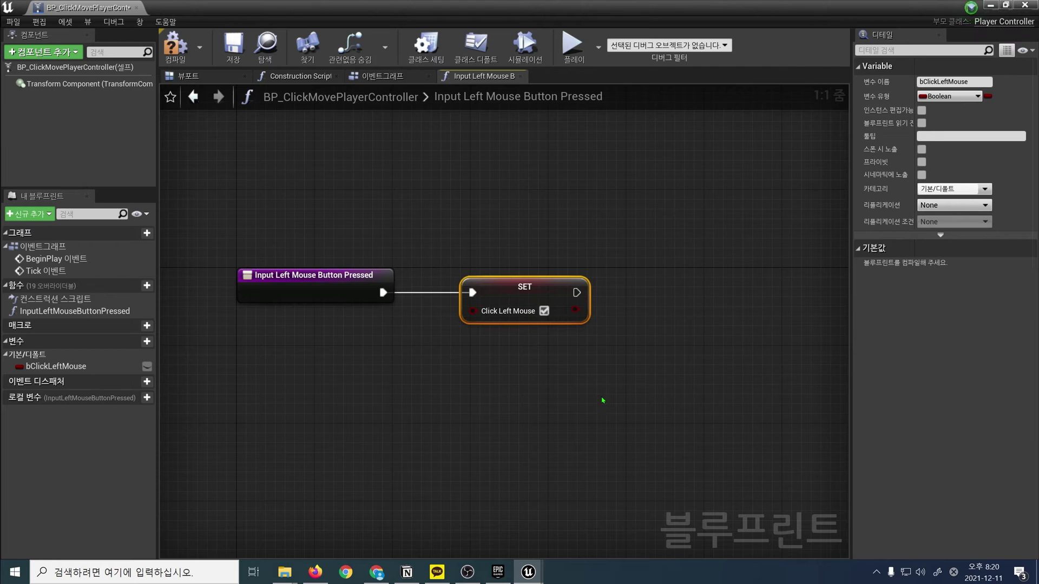
# Step: Create InputLeftMouseButtonReleased with a wired SET node that leaves bClickLeftMouse unchecked
pyautogui.click(147, 285)
pyautogui.write('InputLeftMouseButtonReleased')
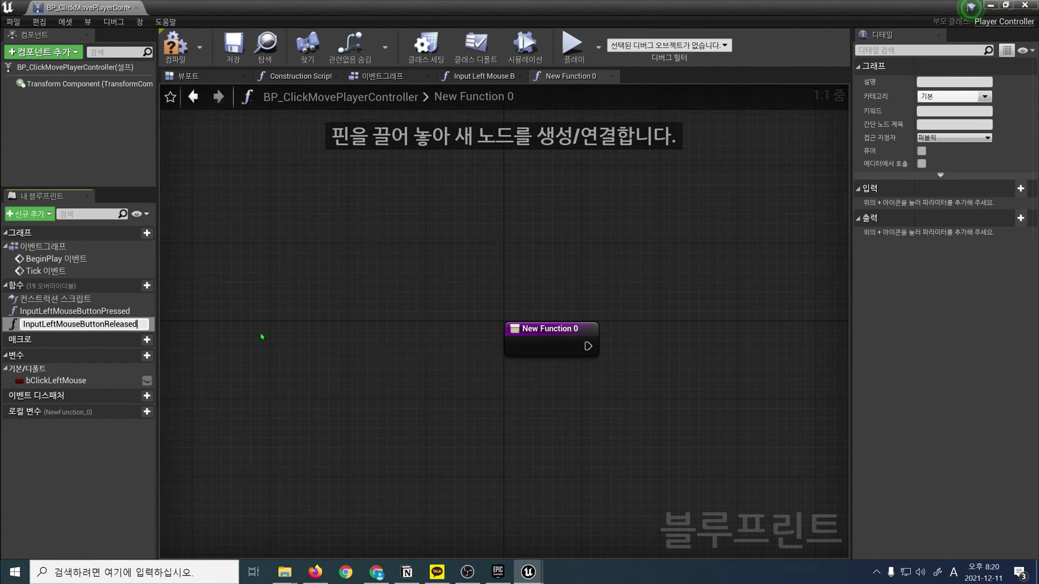
pyautogui.press('Return')
pyautogui.moveTo(642, 422); pyautogui.dragTo(352, 371, button='right')
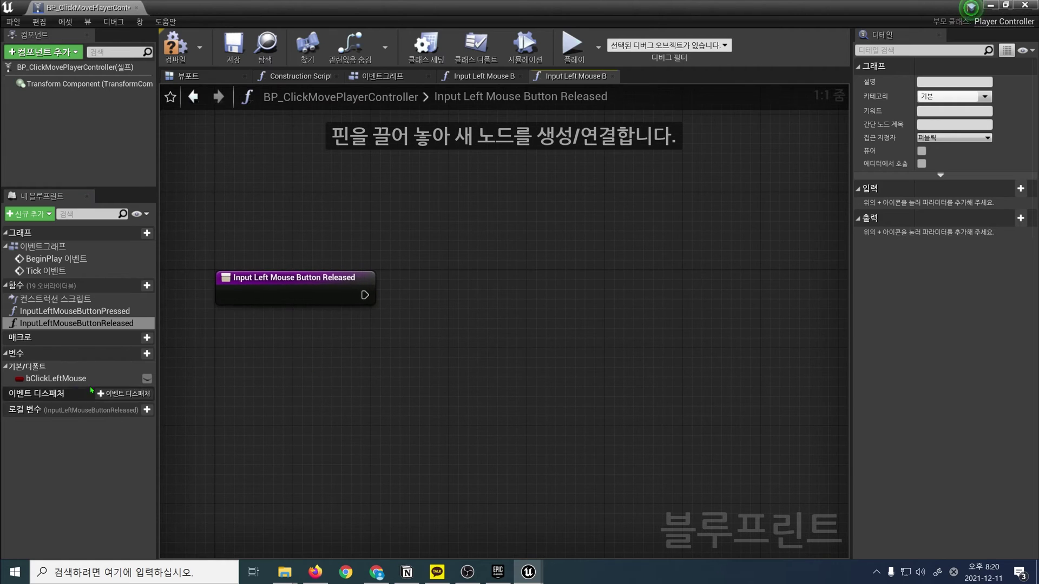
pyautogui.moveTo(56, 378); pyautogui.dragTo(441, 293)
pyautogui.click(468, 312)
pyautogui.moveTo(365, 295); pyautogui.dragTo(451, 295)
pyautogui.click(588, 417)
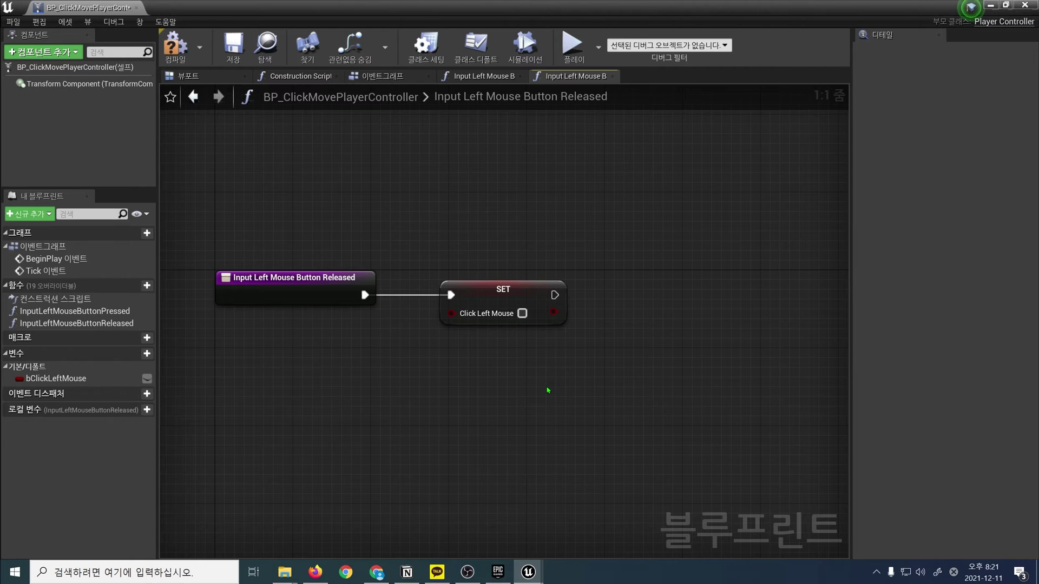
pyautogui.click(405, 80)
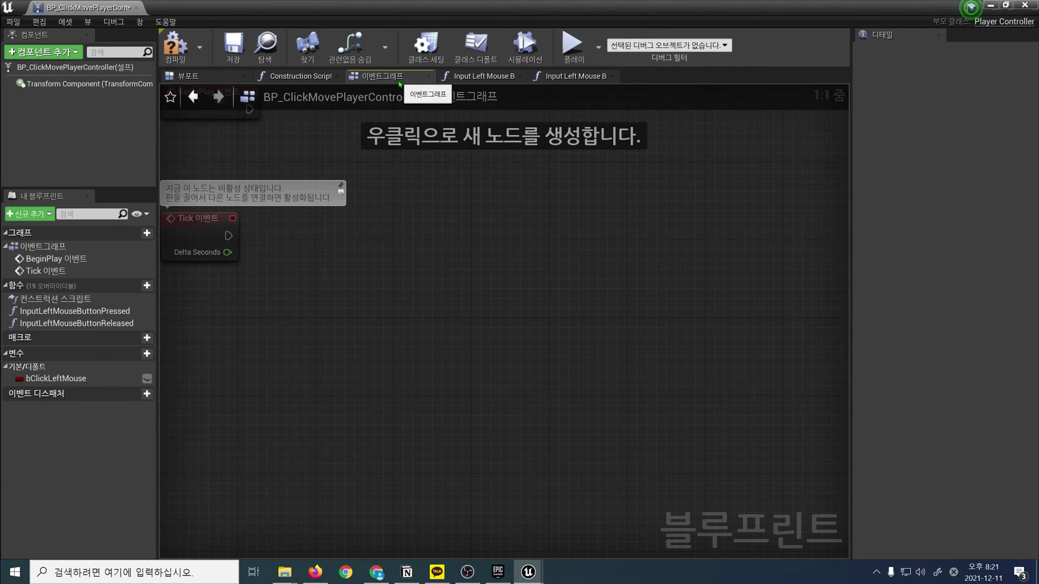
# Step: Add the LeftClick input action event and wire its Pressed pin to Input Left Mouse Button Pressed
pyautogui.rightClick(309, 298)
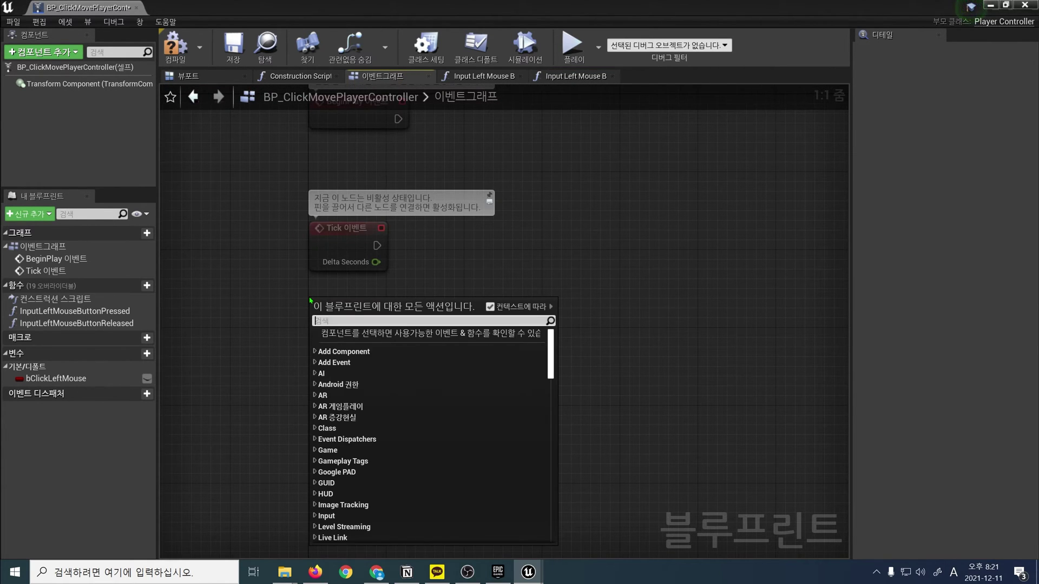
pyautogui.write('LeftClick')
pyautogui.press('Return')
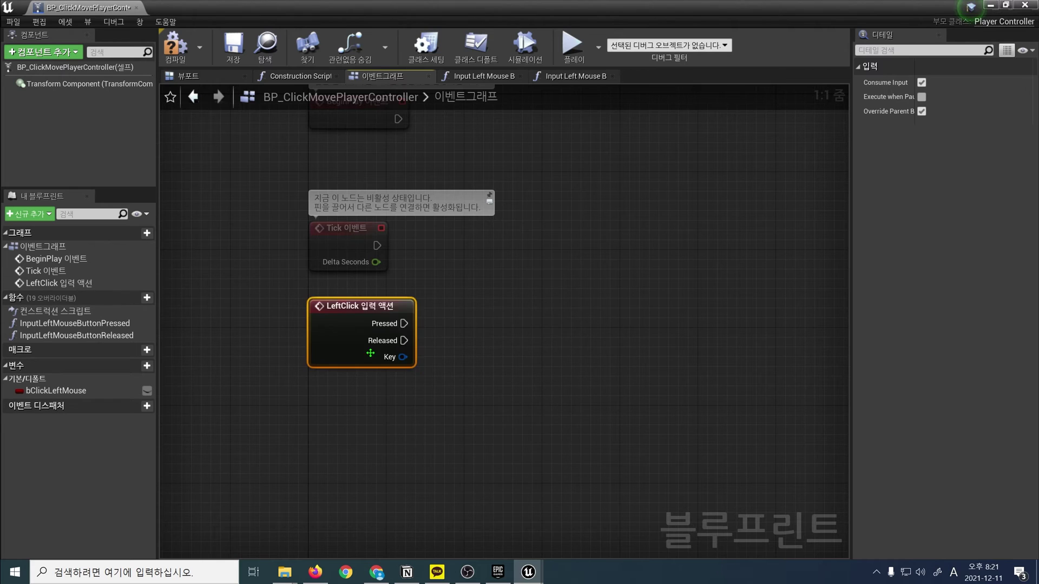
pyautogui.moveTo(425, 410)
pyautogui.mouseDown(button='right')
pyautogui.moveTo(450, 262)
pyautogui.moveTo(409, 295)
pyautogui.mouseUp(button='right')
pyautogui.moveTo(75, 323)
pyautogui.mouseDown()
pyautogui.moveTo(534, 220)
pyautogui.moveTo(505, 218)
pyautogui.mouseUp()
pyautogui.moveTo(364, 222); pyautogui.dragTo(520, 250)
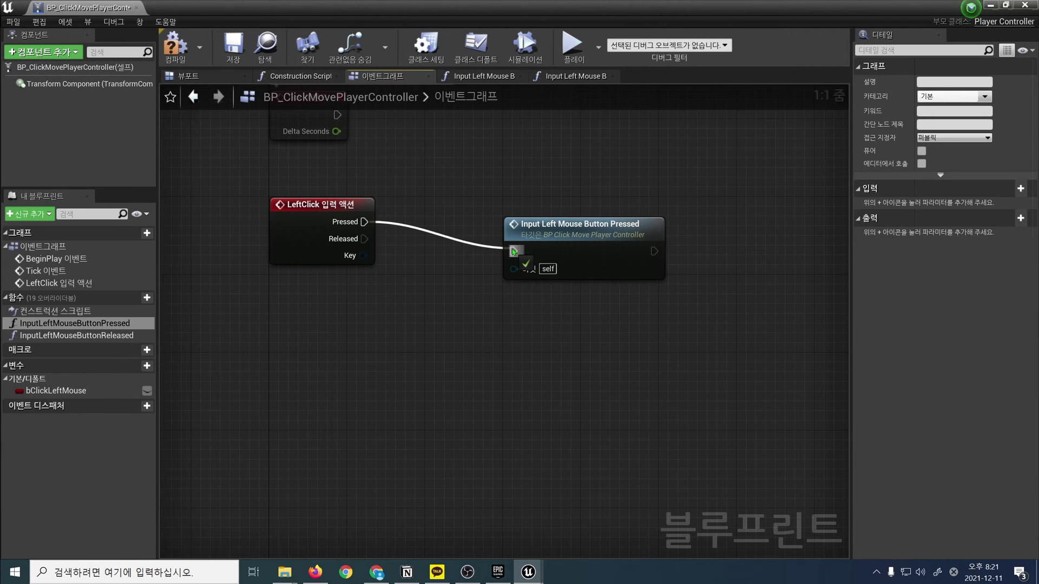
pyautogui.moveTo(573, 225); pyautogui.dragTo(603, 195)
# Step: Wire LeftClick's Released pin to an Input Left Mouse Button Released call and check both nodes
pyautogui.moveTo(77, 336); pyautogui.dragTo(536, 270)
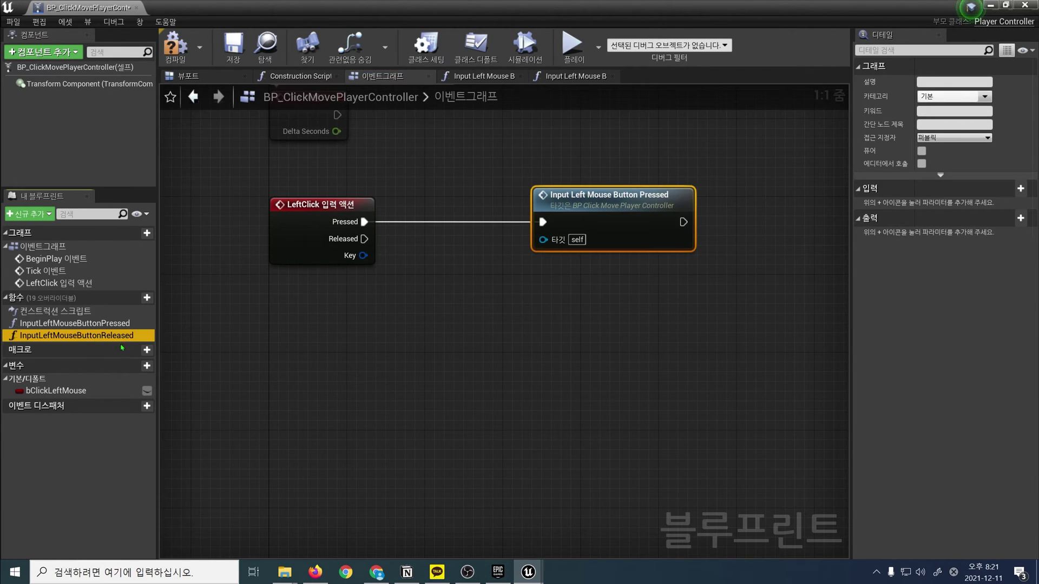
pyautogui.moveTo(364, 238); pyautogui.dragTo(543, 300)
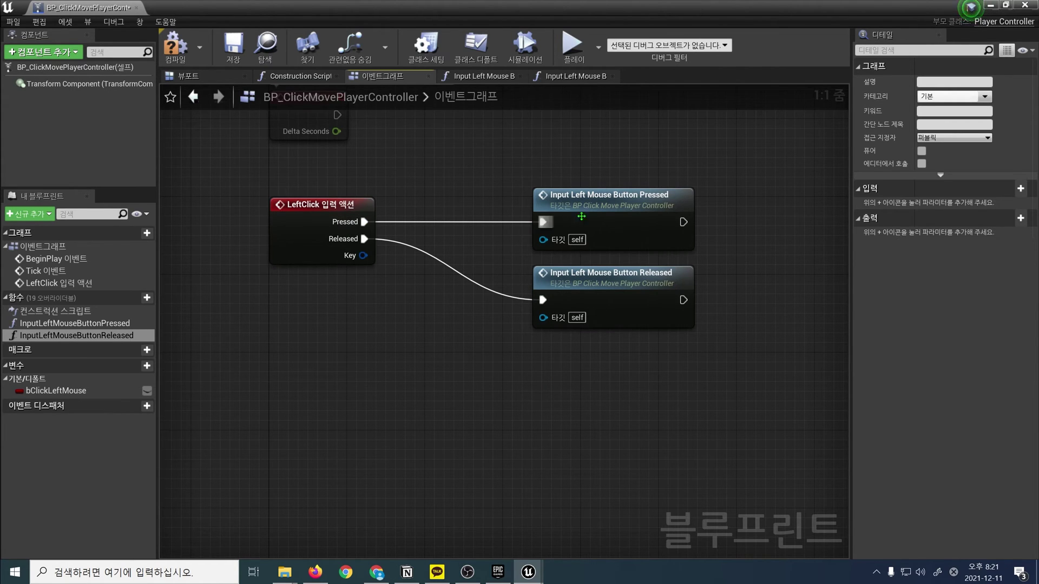
pyautogui.click(629, 205)
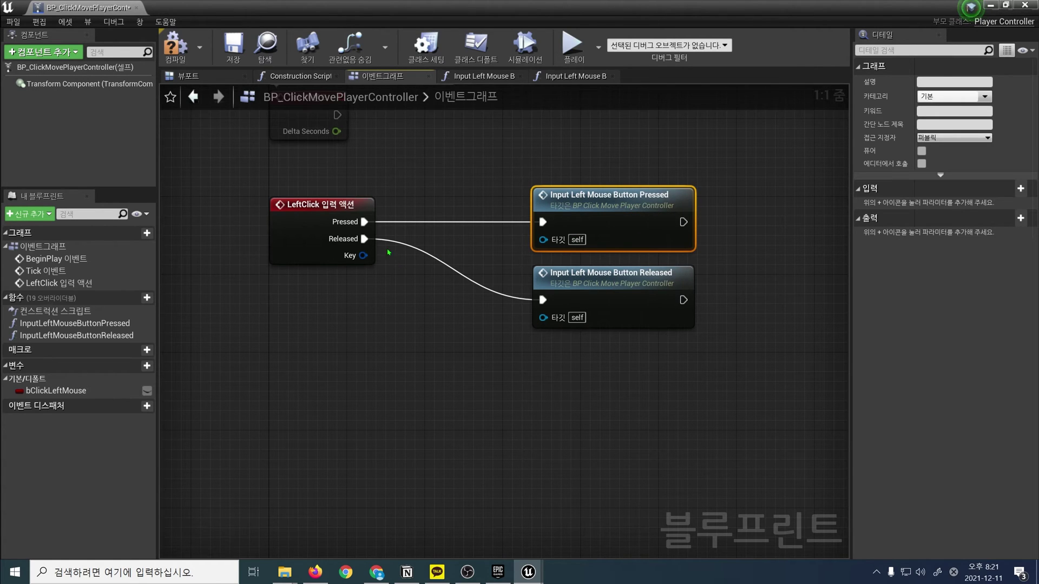
pyautogui.click(638, 311)
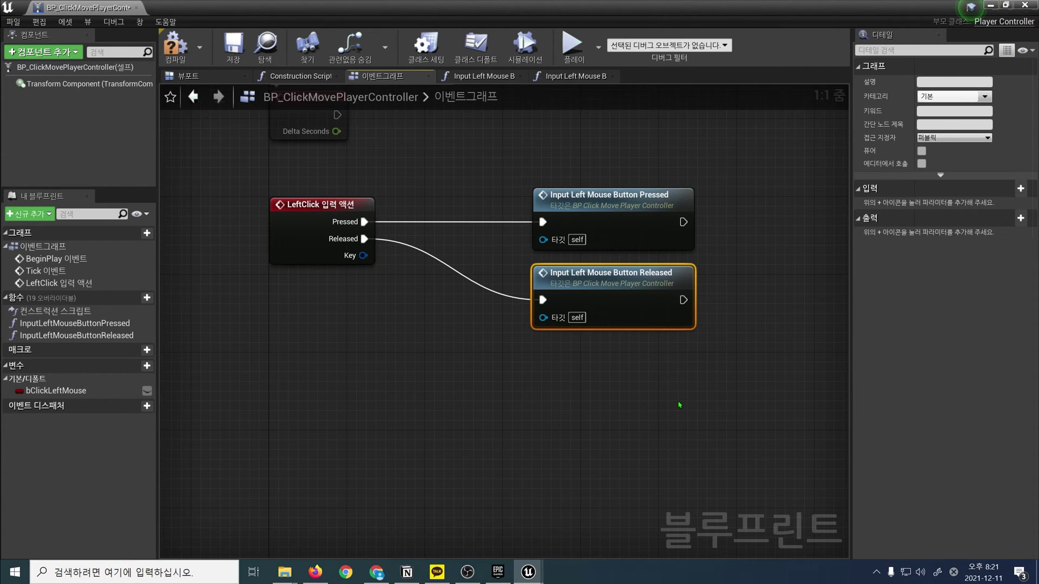
pyautogui.click(804, 425)
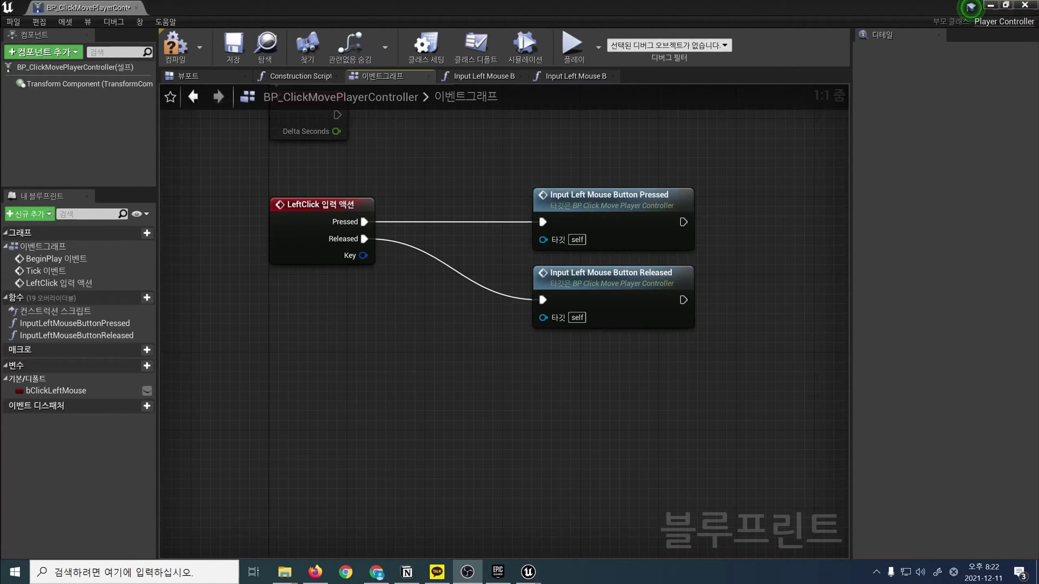
# Step: Create the SetNewDestination function with a New Destination input parameter
pyautogui.click(146, 299)
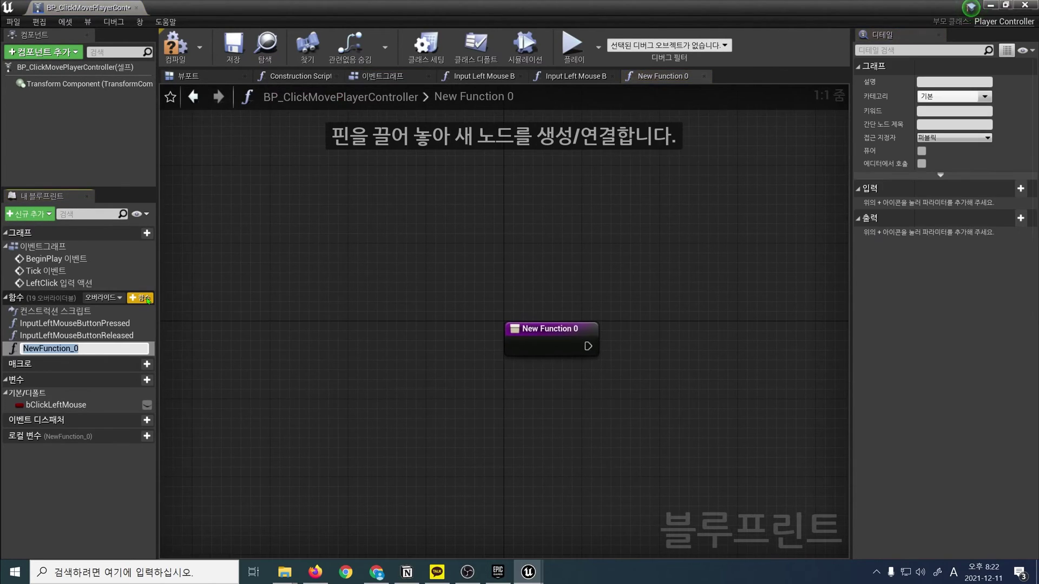
pyautogui.write('SetNew')
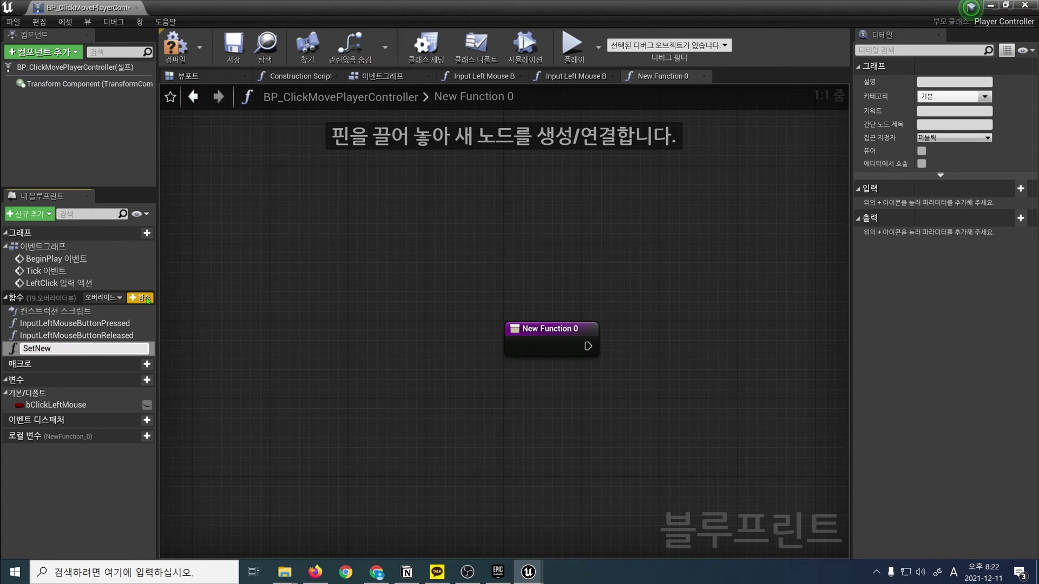
pyautogui.write('on')
pyautogui.press('Return')
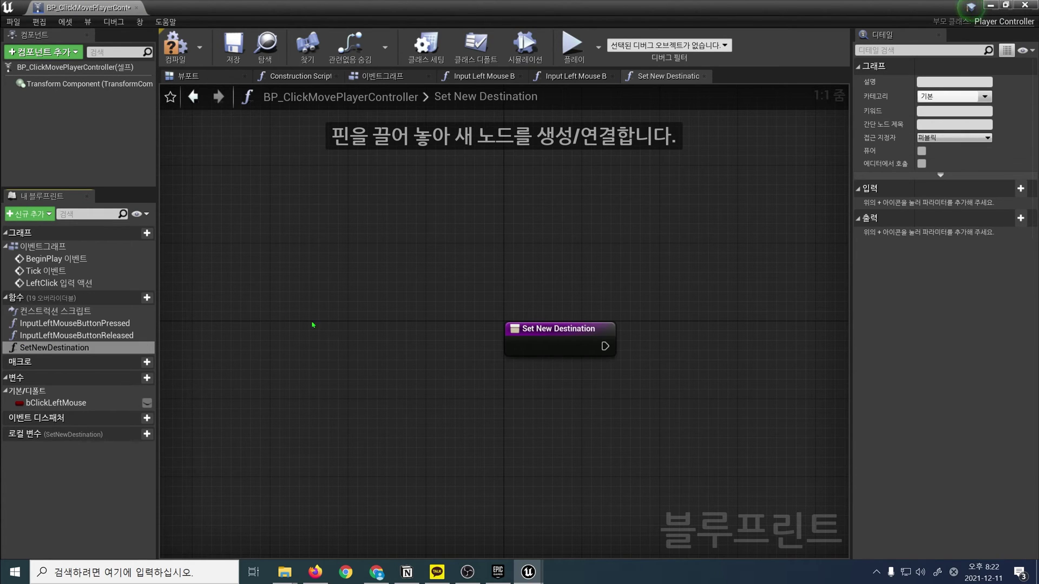
pyautogui.moveTo(438, 346); pyautogui.dragTo(314, 287, button='right')
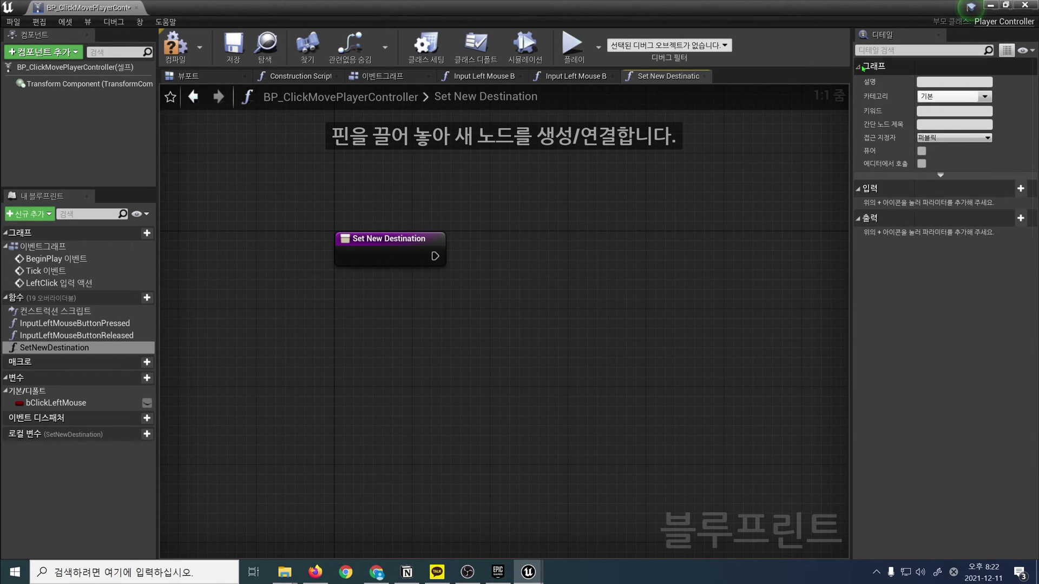
pyautogui.click(1021, 188)
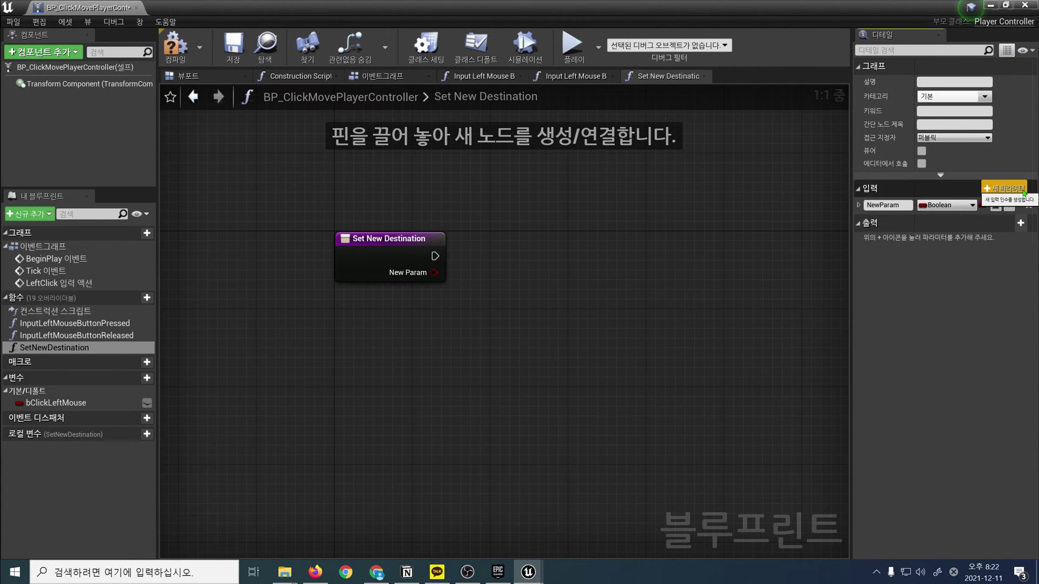
pyautogui.click(936, 206)
pyautogui.press('Escape')
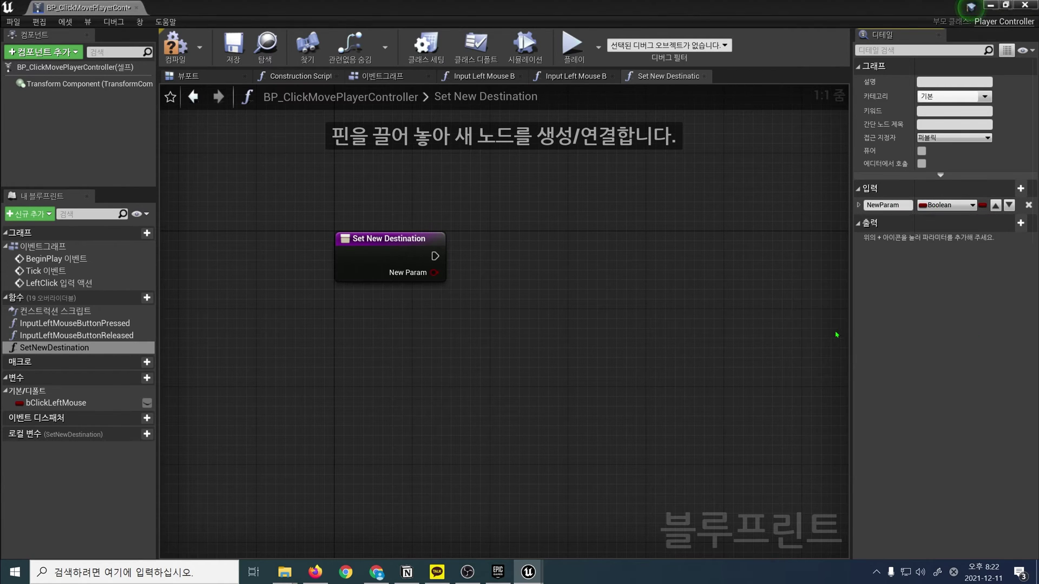
pyautogui.write('New')
pyautogui.press('Return')
# Step: Compute the Distance (Vector) between the controlled pawn's GetActorLocation and New Destination
pyautogui.rightClick(495, 300)
pyautogui.write('Get')
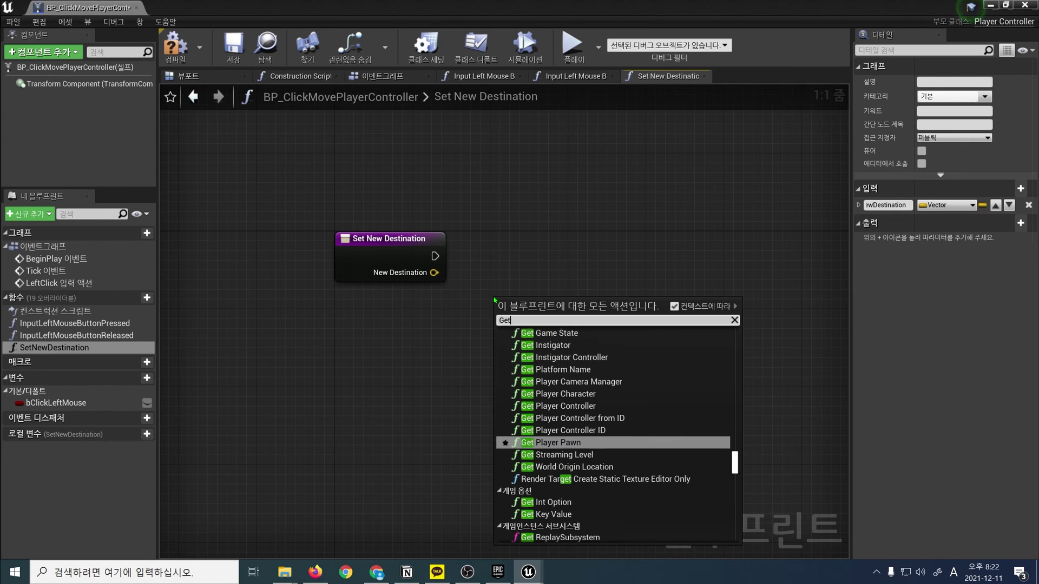
pyautogui.write('Pawn')
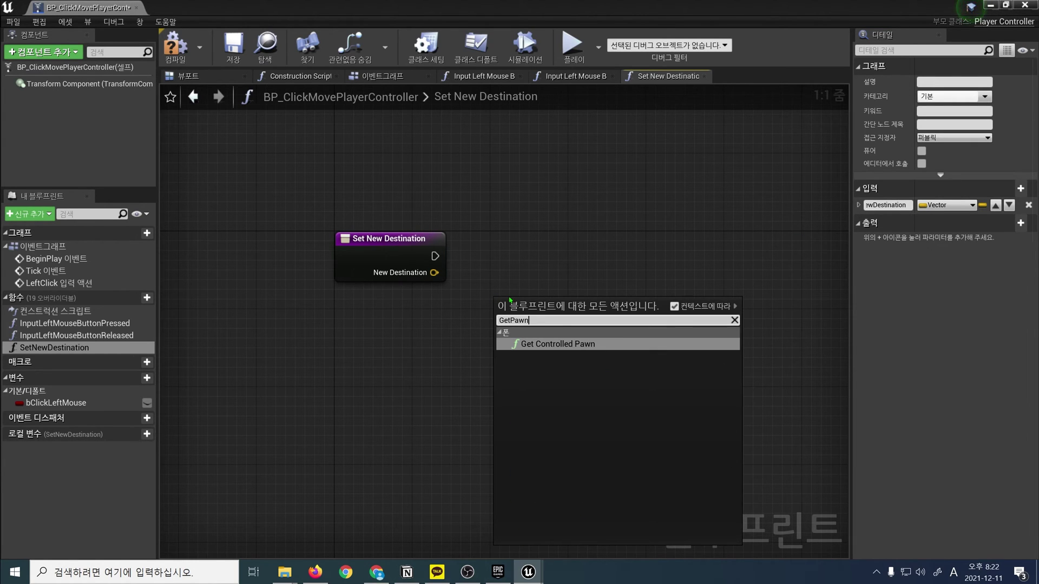
pyautogui.press('Return')
pyautogui.moveTo(451, 353); pyautogui.dragTo(512, 355)
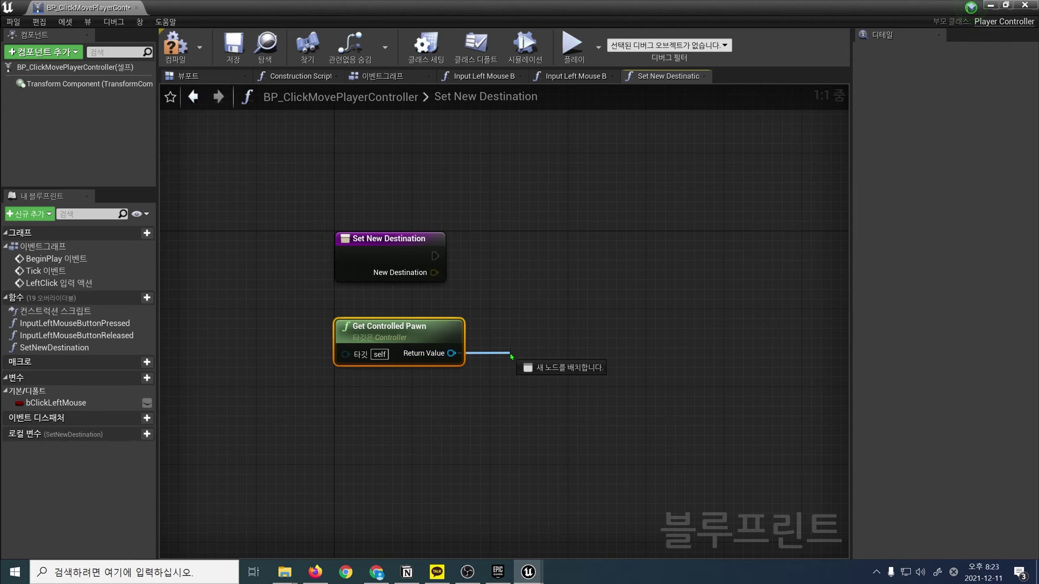
pyautogui.write('GetActorLocation')
pyautogui.press('Return')
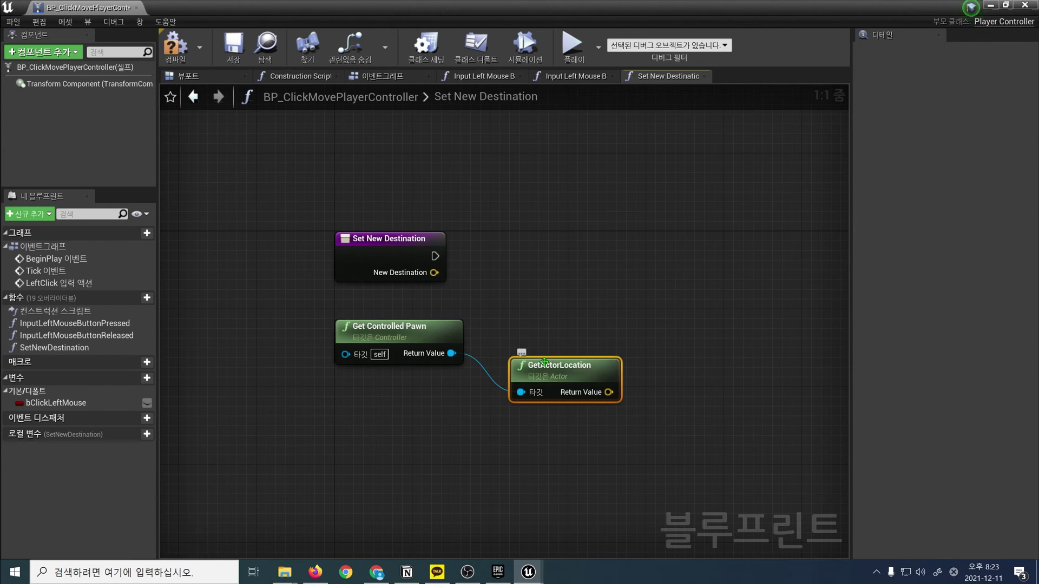
pyautogui.moveTo(543, 362); pyautogui.dragTo(369, 381)
pyautogui.moveTo(433, 412)
pyautogui.mouseDown()
pyautogui.moveTo(540, 312)
pyautogui.moveTo(587, 287)
pyautogui.mouseUp()
pyautogui.write('dist')
pyautogui.press('Return')
pyautogui.moveTo(434, 272); pyautogui.dragTo(540, 304)
pyautogui.moveTo(433, 412); pyautogui.dragTo(540, 320)
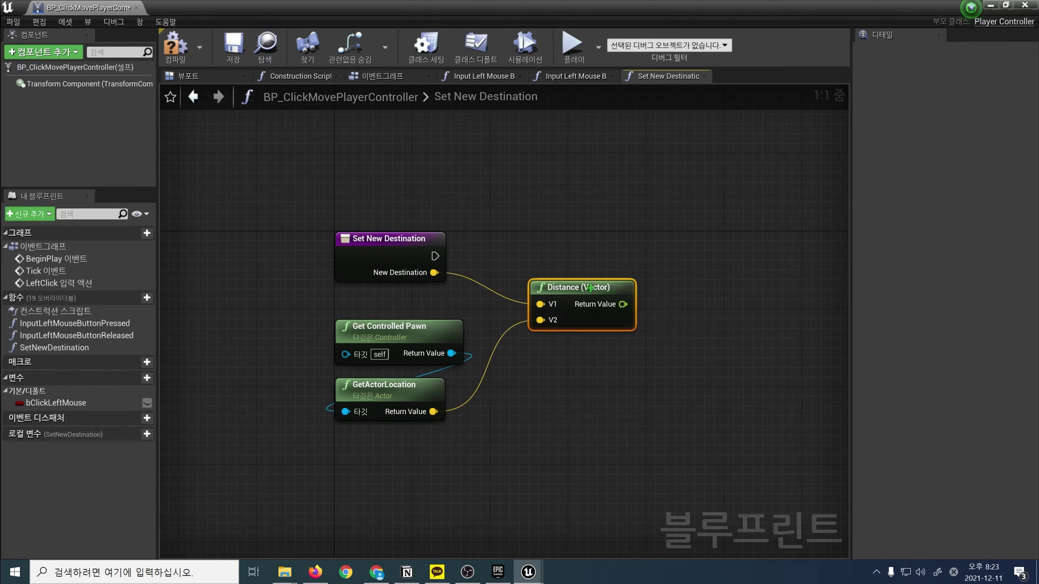
# Step: Test whether the distance is greater than 120 and feed the result into a Branch
pyautogui.moveTo(633, 433); pyautogui.dragTo(561, 435, button='right')
pyautogui.moveTo(522, 306); pyautogui.dragTo(590, 317)
pyautogui.write('>')
pyautogui.press('Return')
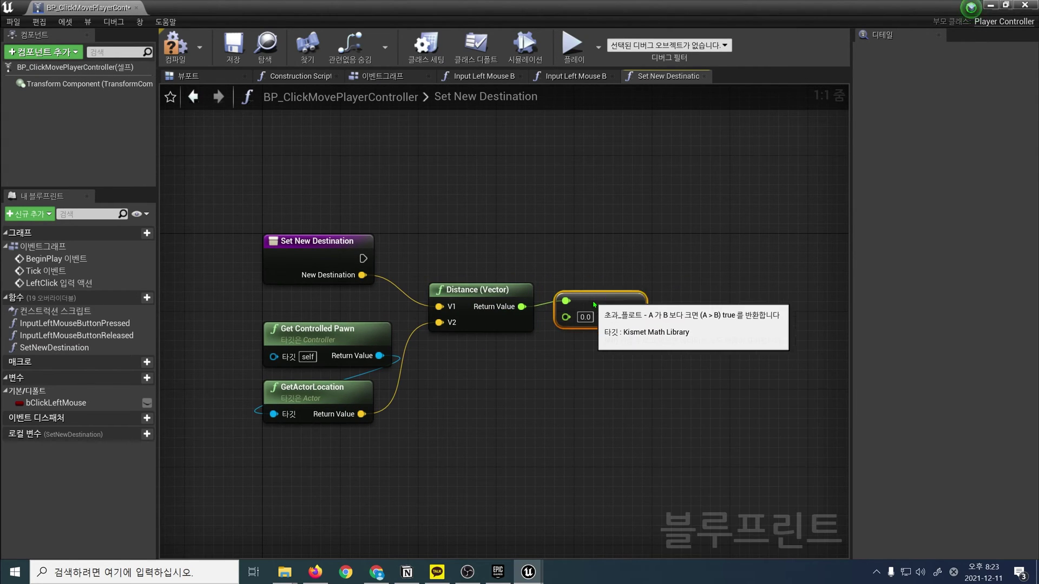
pyautogui.click(584, 317)
pyautogui.write('120')
pyautogui.press('Return')
pyautogui.moveTo(363, 258); pyautogui.dragTo(696, 268)
pyautogui.write('branch')
pyautogui.press('Return')
pyautogui.moveTo(642, 310); pyautogui.dragTo(675, 289)
# Step: On True, call Simple Move to Location with Self as controller and New Destination as Goal
pyautogui.moveTo(834, 268); pyautogui.dragTo(741, 226, button='right')
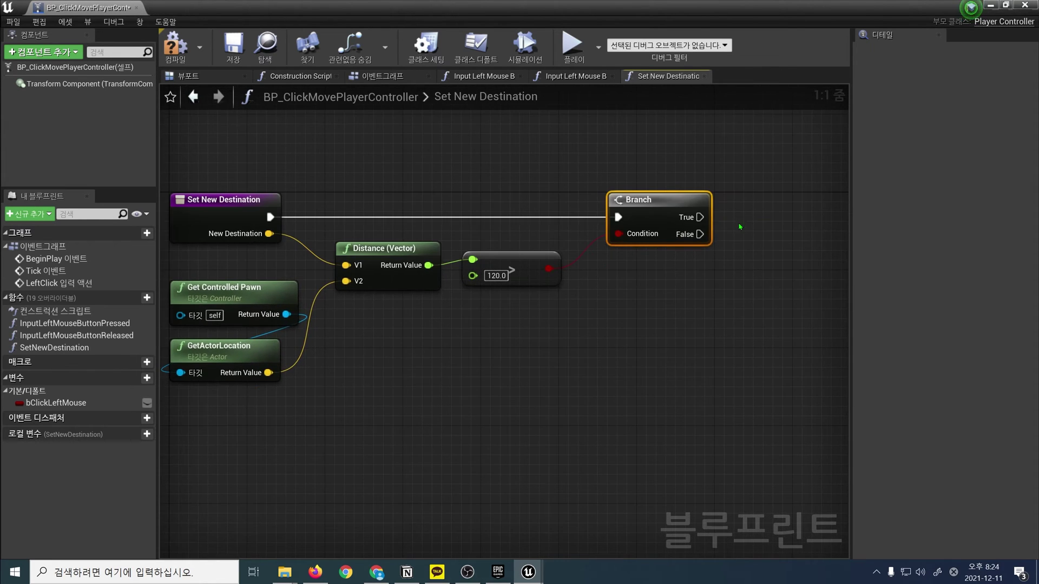
pyautogui.moveTo(699, 217)
pyautogui.mouseDown()
pyautogui.moveTo(624, 282)
pyautogui.moveTo(607, 284)
pyautogui.mouseUp()
pyautogui.write('Sim')
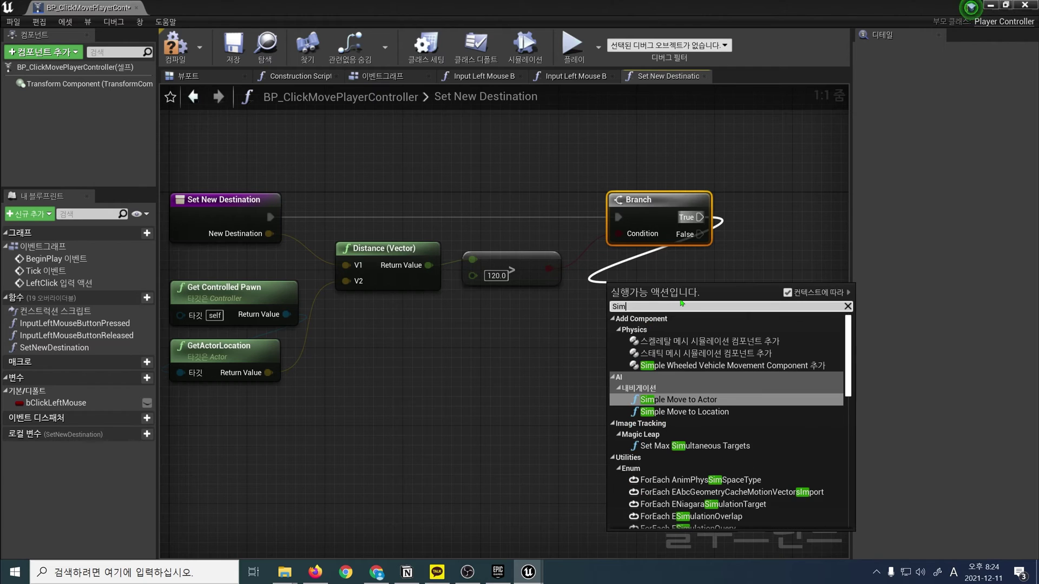
pyautogui.write('p')
pyautogui.press('Down')
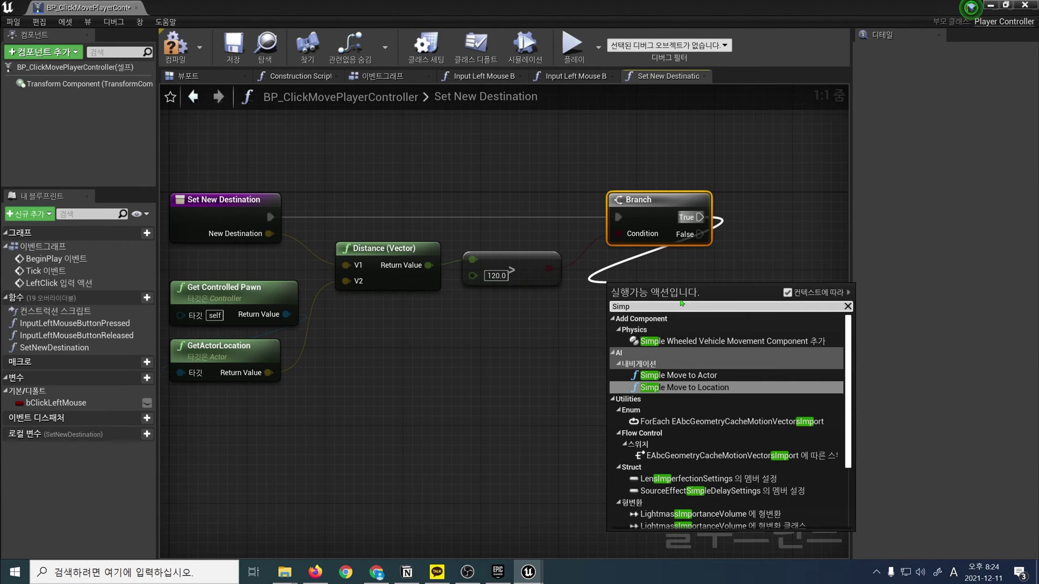
pyautogui.press('Return')
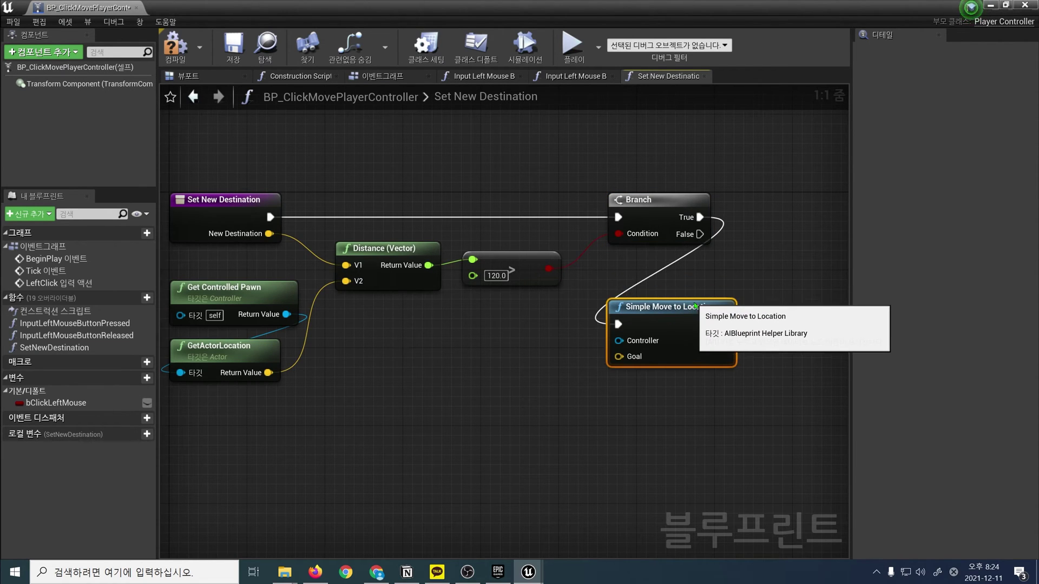
pyautogui.moveTo(696, 291); pyautogui.dragTo(696, 330)
pyautogui.rightClick(512, 345)
pyautogui.write('self')
pyautogui.press('Return')
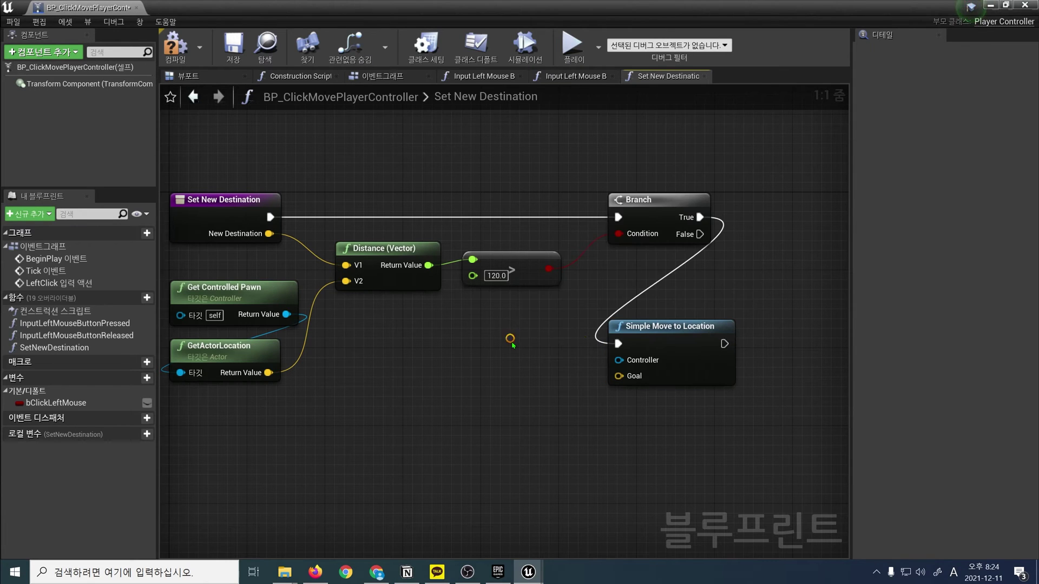
pyautogui.moveTo(269, 234); pyautogui.dragTo(619, 376)
pyautogui.doubleClick(470, 319)
pyautogui.moveTo(383, 343); pyautogui.dragTo(356, 373)
pyautogui.moveTo(648, 426); pyautogui.dragTo(700, 421, button='right')
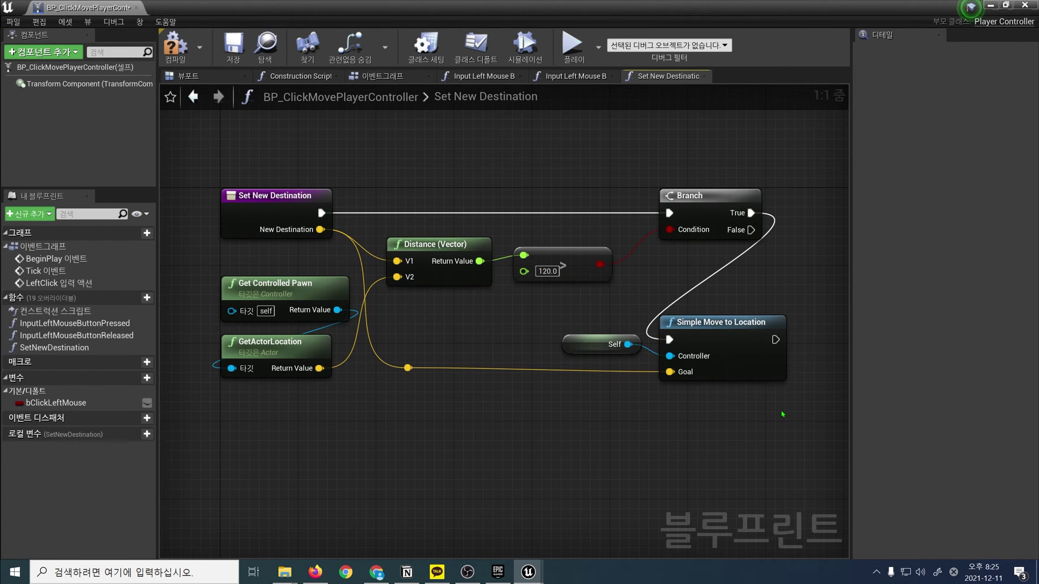
pyautogui.click(146, 298)
pyautogui.write('MoveToMouseCurco')
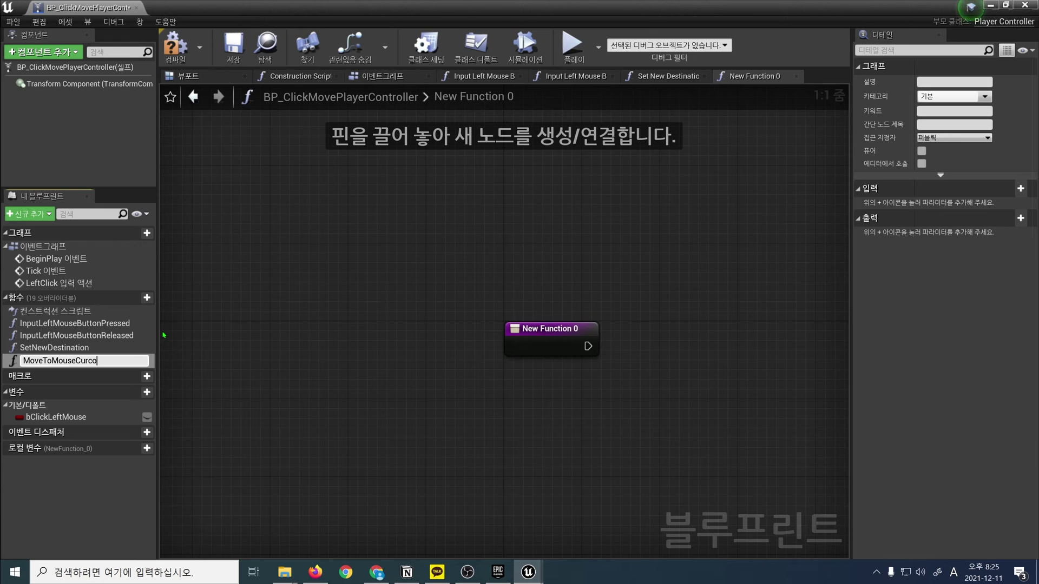
# Step: Name the function MoveToMouseCursor and branch on Self's Get Hit Result Under Cursor by Channel
pyautogui.press('Return')
pyautogui.moveTo(593, 396); pyautogui.dragTo(319, 278, button='right')
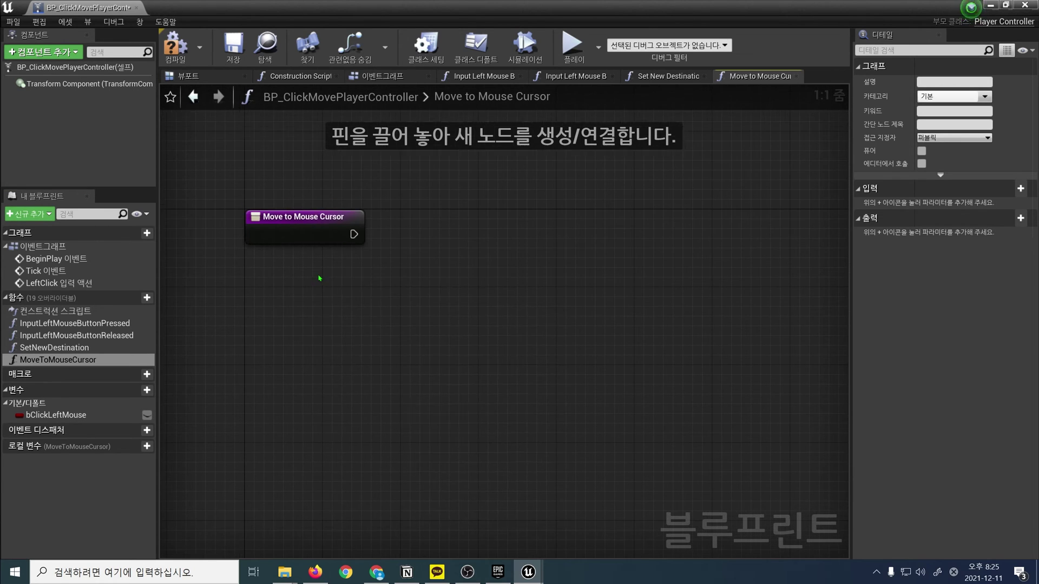
pyautogui.rightClick(319, 278)
pyautogui.write('self')
pyautogui.press('Return')
pyautogui.moveTo(380, 287)
pyautogui.mouseDown()
pyautogui.moveTo(459, 288)
pyautogui.moveTo(557, 233)
pyautogui.mouseUp()
pyautogui.write('GetHi')
pyautogui.click(560, 355)
pyautogui.write('bra')
pyautogui.press('Return')
# Step: On True, break the hit result and pass its Location to Set New Destination
pyautogui.moveTo(354, 234); pyautogui.dragTo(567, 234)
pyautogui.moveTo(463, 302); pyautogui.dragTo(549, 305)
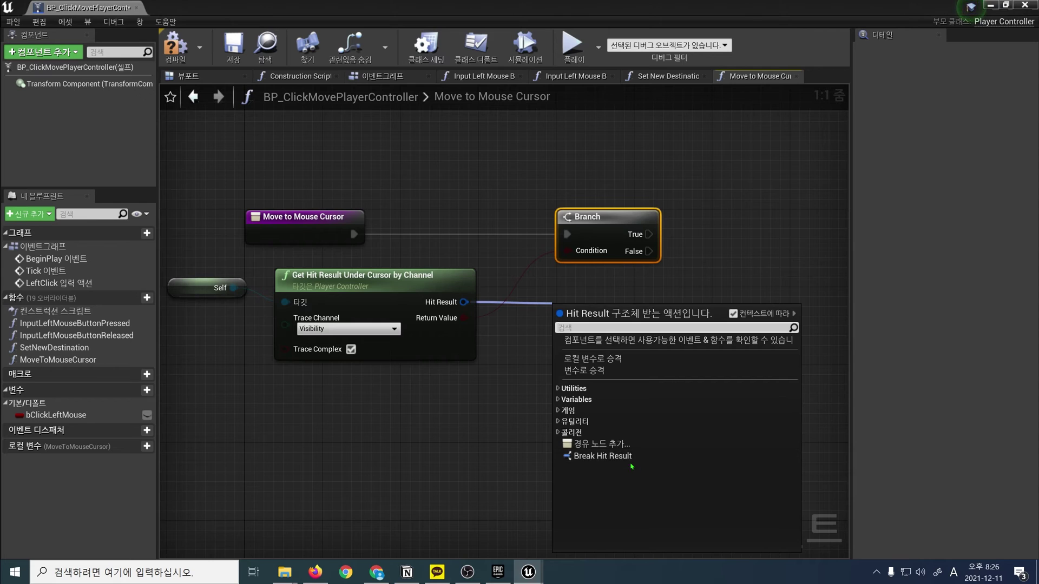
pyautogui.click(607, 329)
pyautogui.moveTo(608, 306); pyautogui.dragTo(607, 277)
pyautogui.moveTo(608, 277); pyautogui.dragTo(530, 292, button='right')
pyautogui.moveTo(570, 248)
pyautogui.mouseDown()
pyautogui.moveTo(626, 250)
pyautogui.moveTo(674, 228)
pyautogui.mouseUp()
pyautogui.click(654, 267)
pyautogui.click(532, 345)
pyautogui.moveTo(578, 380); pyautogui.dragTo(655, 283)
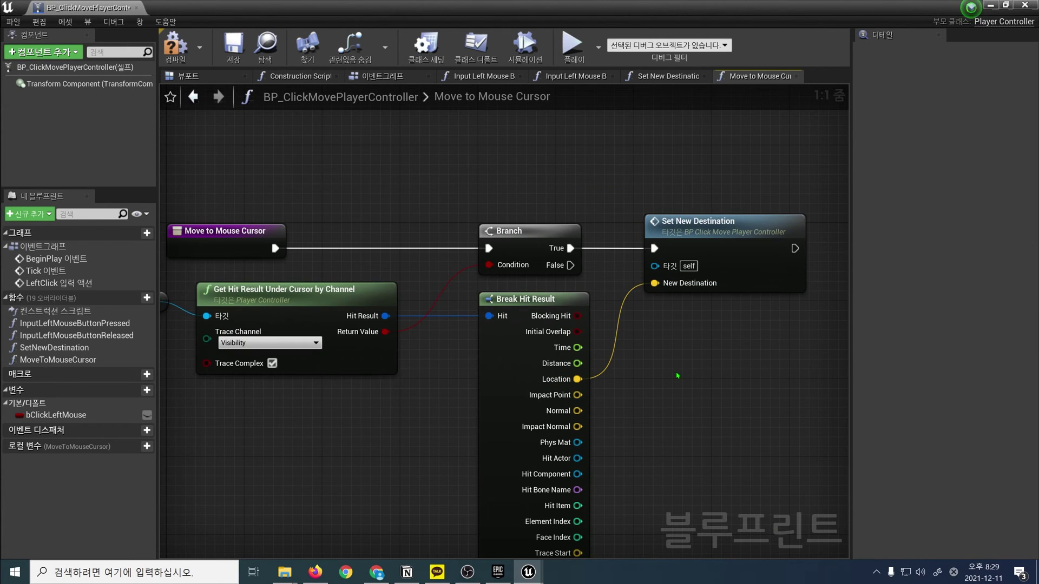
pyautogui.scroll(-1, 678, 375)
pyautogui.scroll(-1, 684, 381)
pyautogui.moveTo(661, 390); pyautogui.dragTo(692, 404, button='right')
pyautogui.click(384, 76)
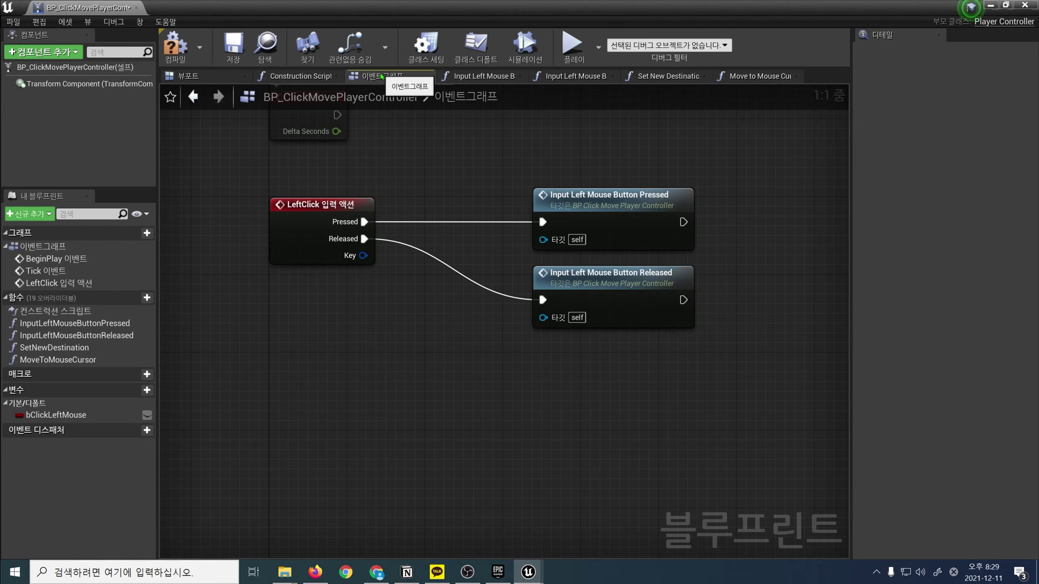
# Step: Make Event Tick branch on bClickLeftMouse to call Move to Mouse Cursor, then save the controller blueprint
pyautogui.moveTo(419, 158); pyautogui.dragTo(399, 329, button='right')
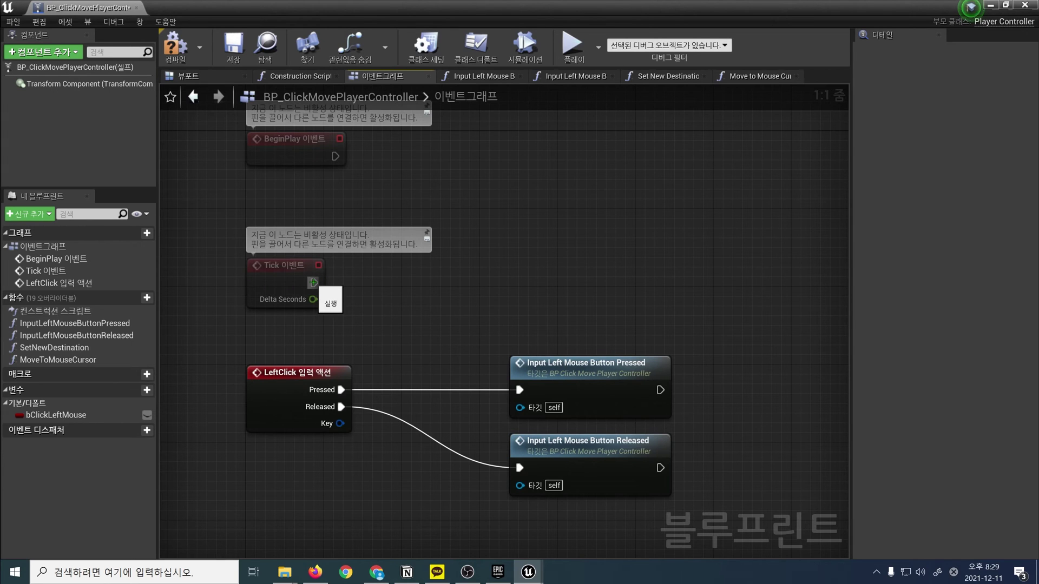
pyautogui.moveTo(313, 282); pyautogui.dragTo(425, 284)
pyautogui.write('branch')
pyautogui.press('Return')
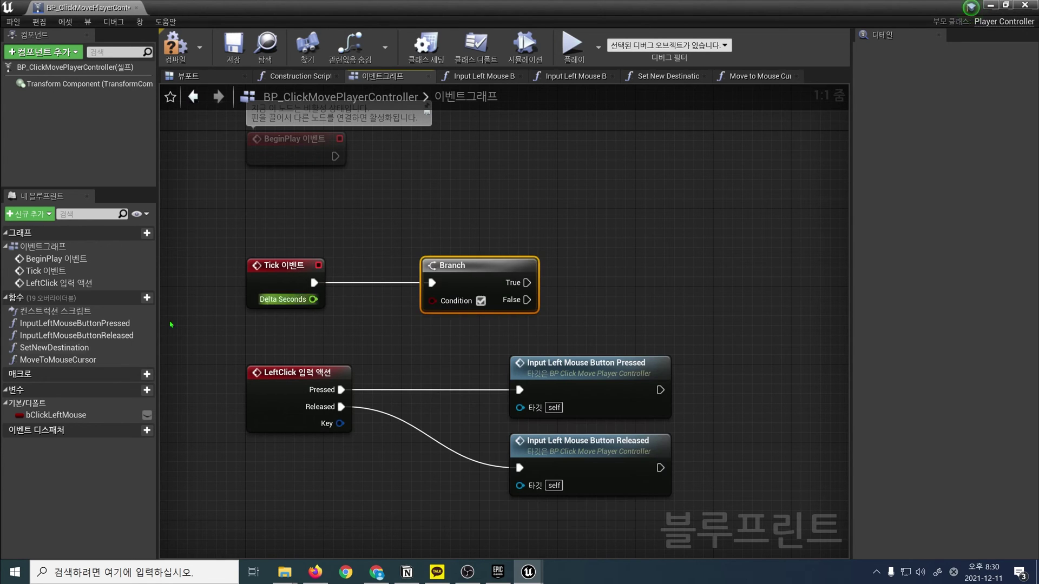
pyautogui.keyDown('ctrl'); pyautogui.moveTo(56, 415); pyautogui.dragTo(431, 300); pyautogui.keyUp('ctrl')
pyautogui.moveTo(513, 283); pyautogui.dragTo(598, 284)
pyautogui.write('Moveto')
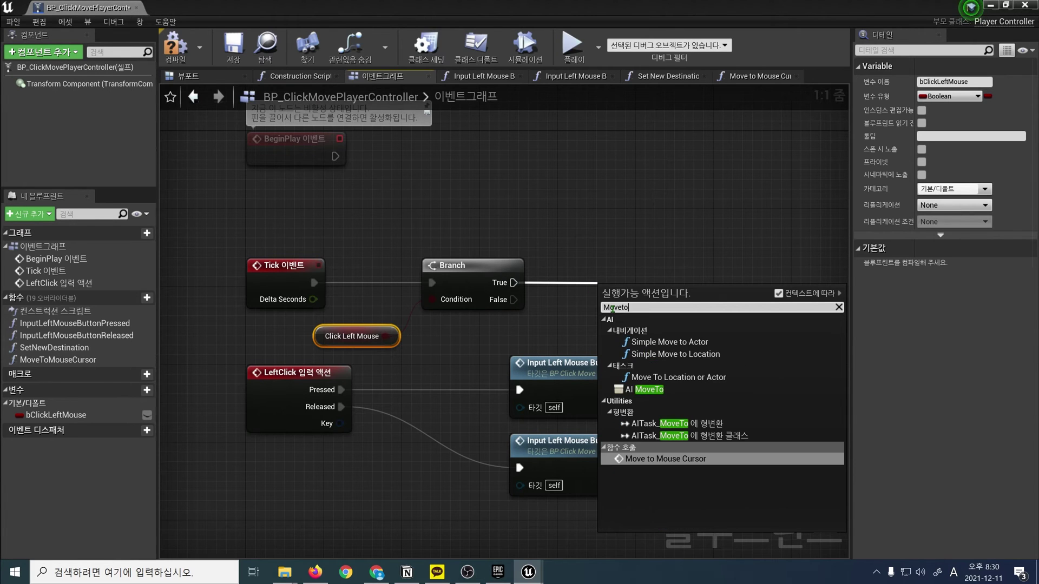
pyautogui.press('Return')
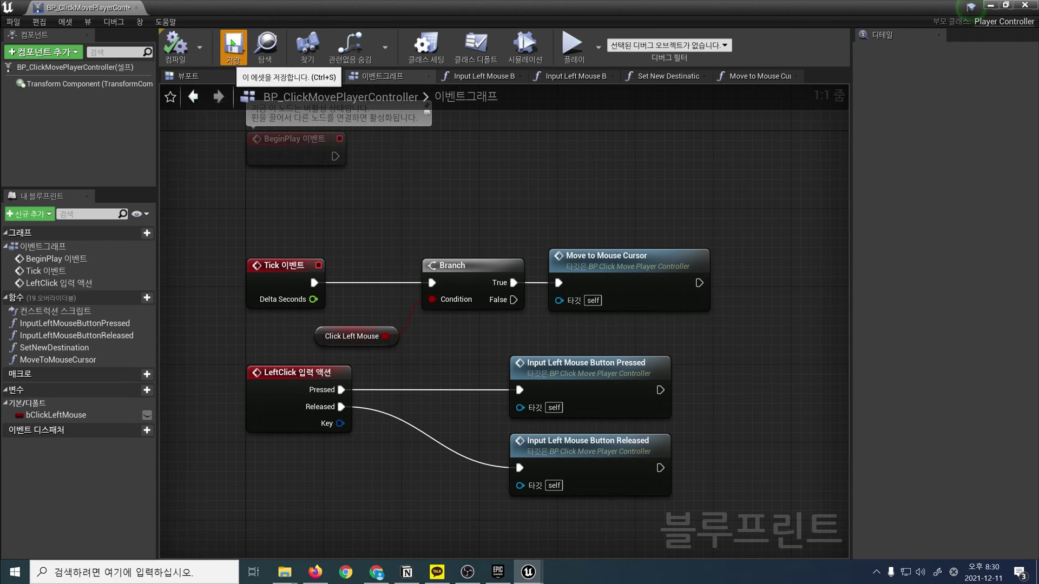
pyautogui.click(232, 43)
pyautogui.click(1024, 5)
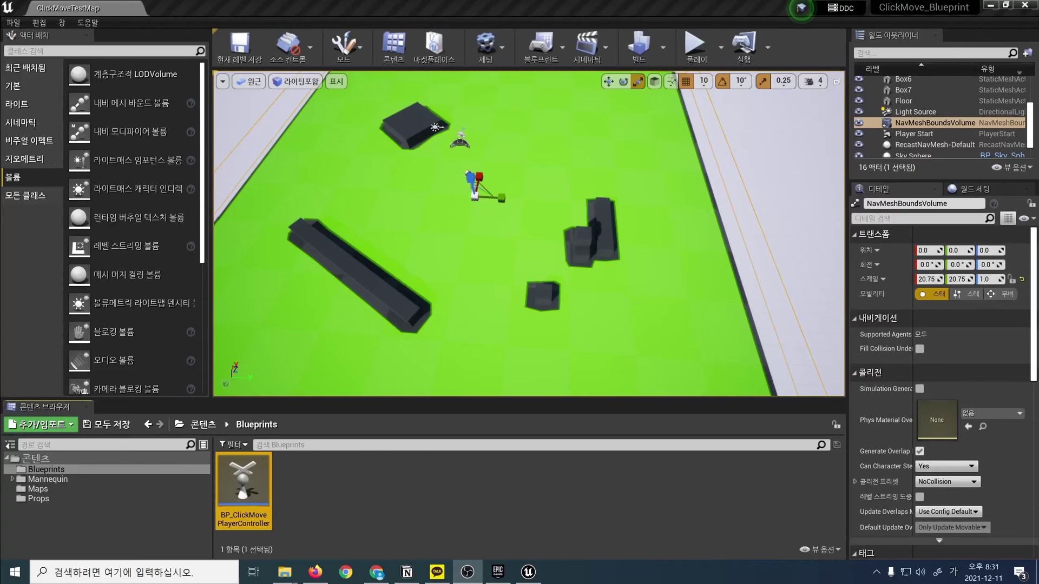
# Step: Create a Character-based blueprint named BP_ClickMoveCharacter in the Blueprints folder and open it
pyautogui.rightClick(335, 486)
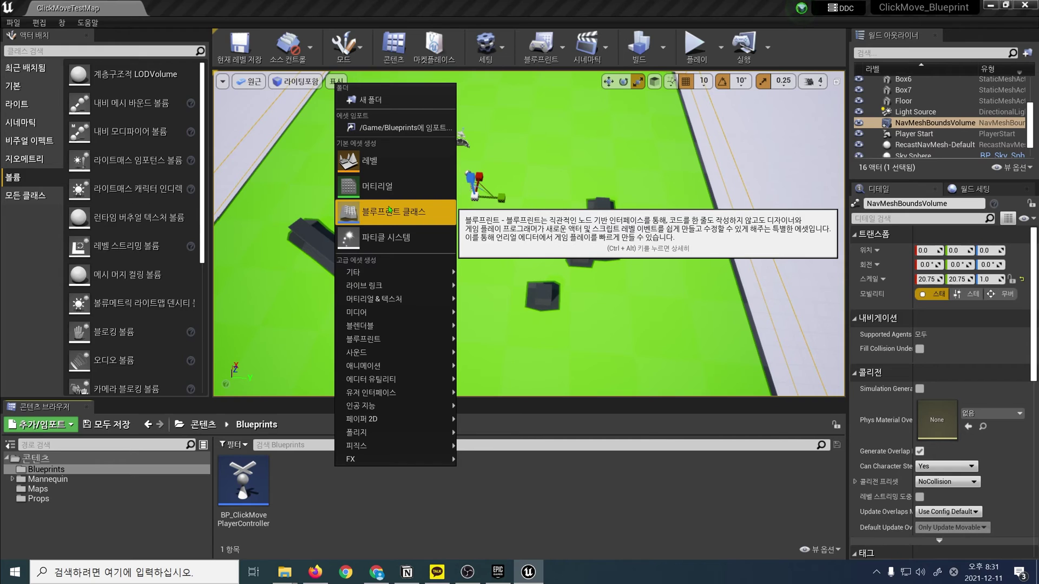
pyautogui.click(389, 211)
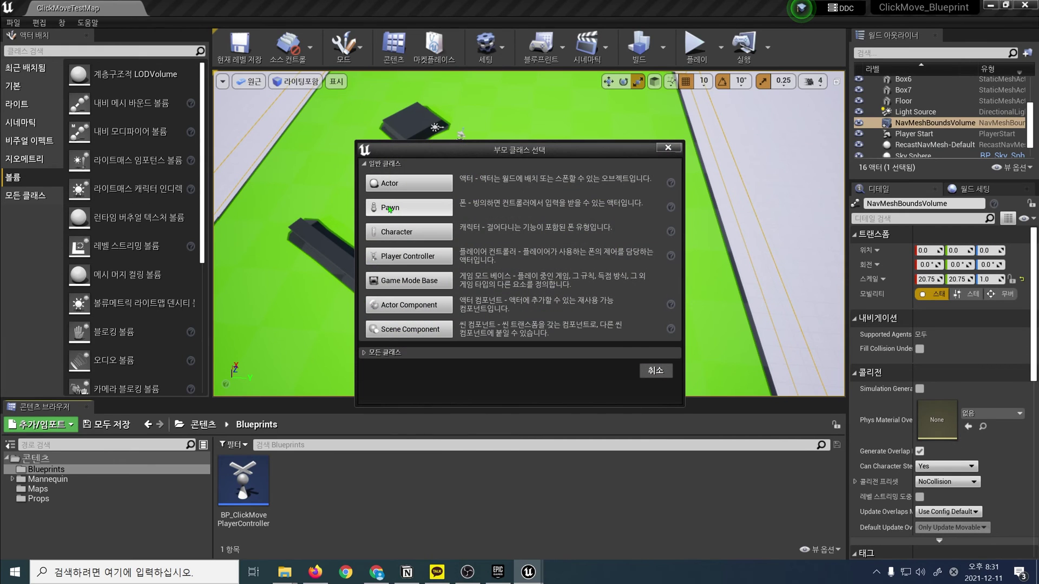
pyautogui.click(427, 233)
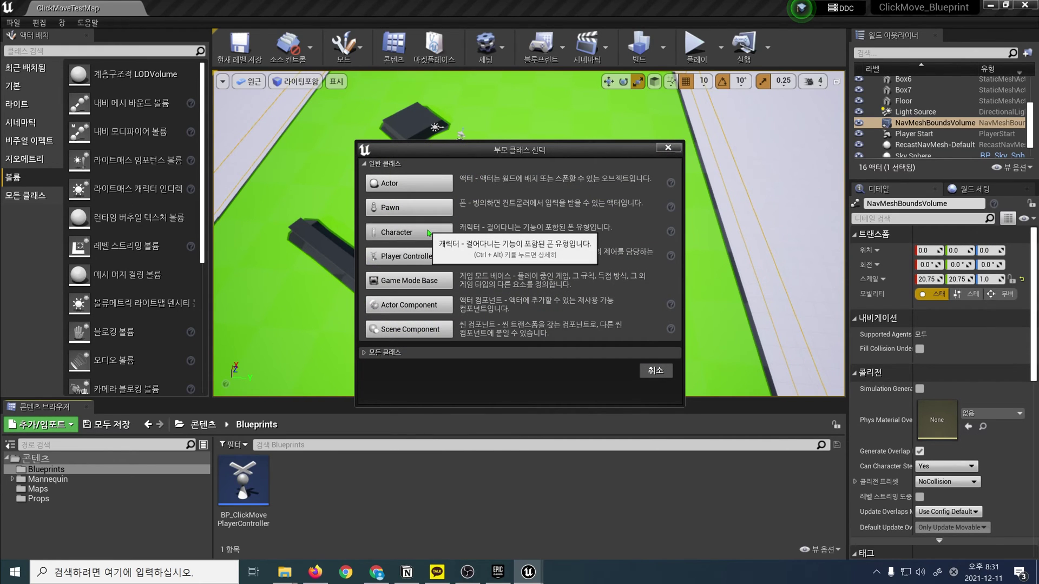
pyautogui.write('BP_ClickMoveCharacter')
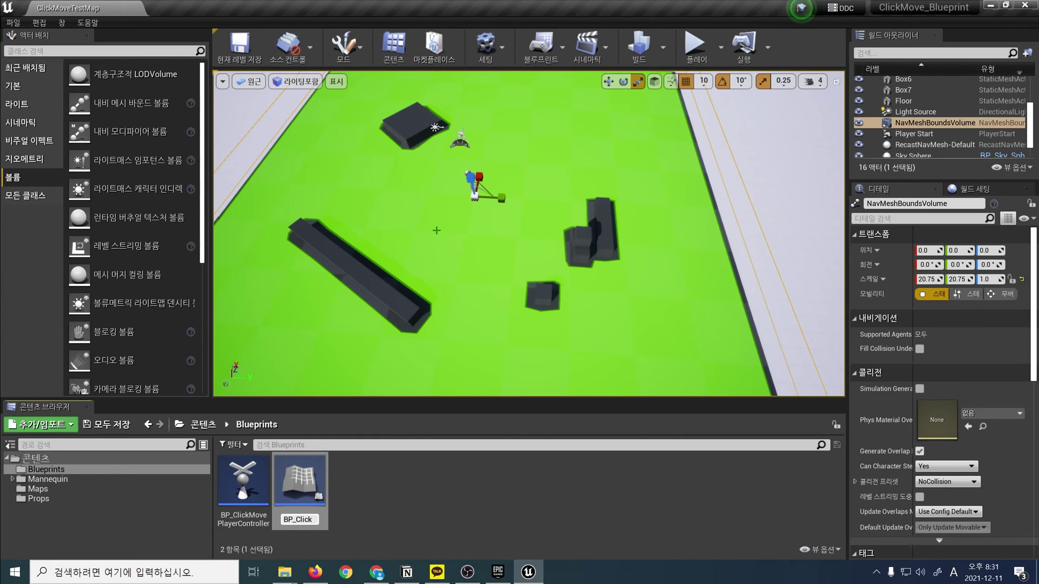
pyautogui.press('Return')
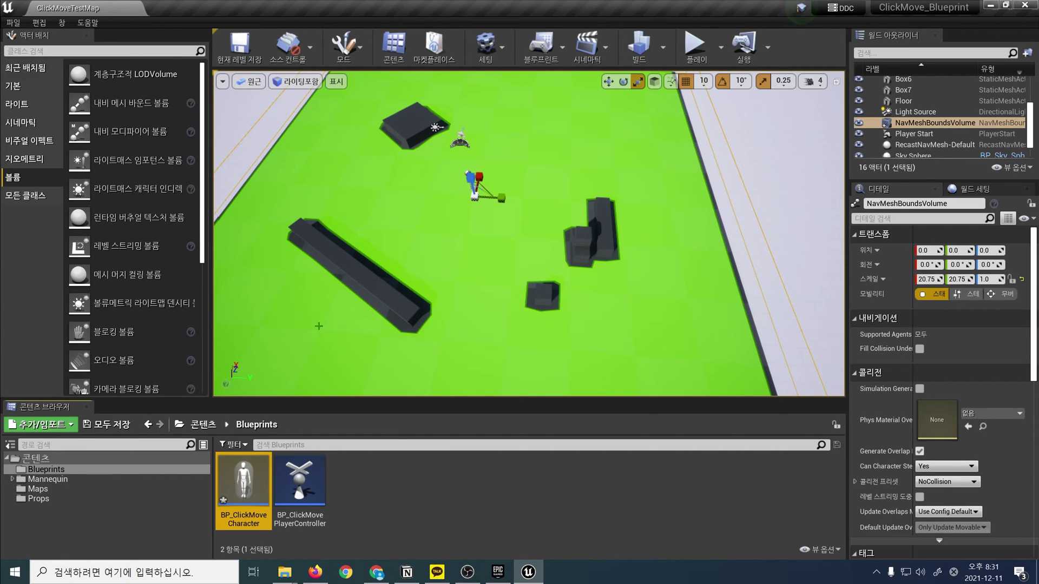
pyautogui.doubleClick(243, 488)
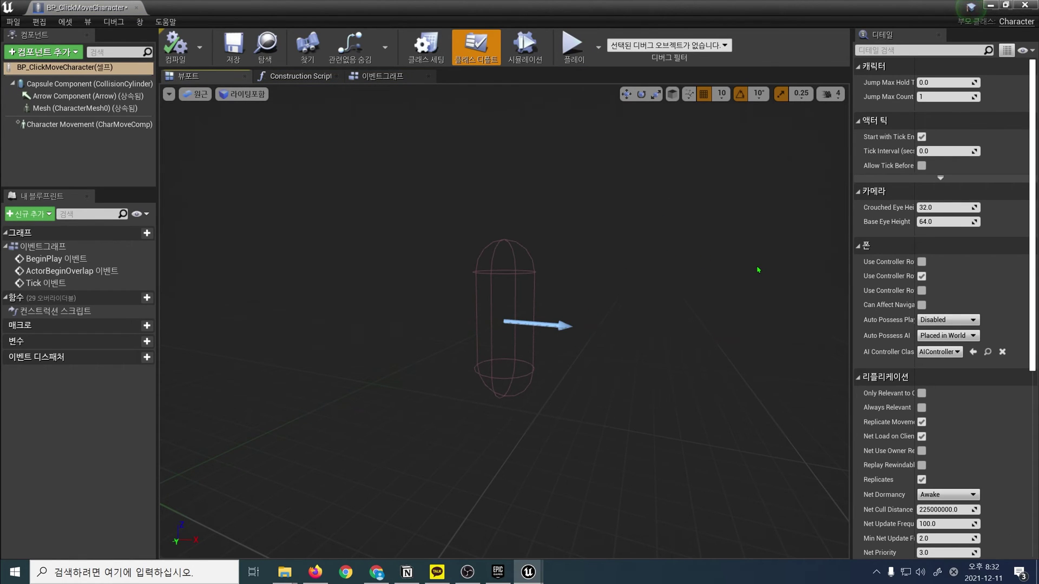
# Step: Set the capsule component's half height to 96 and radius to 42
pyautogui.click(89, 84)
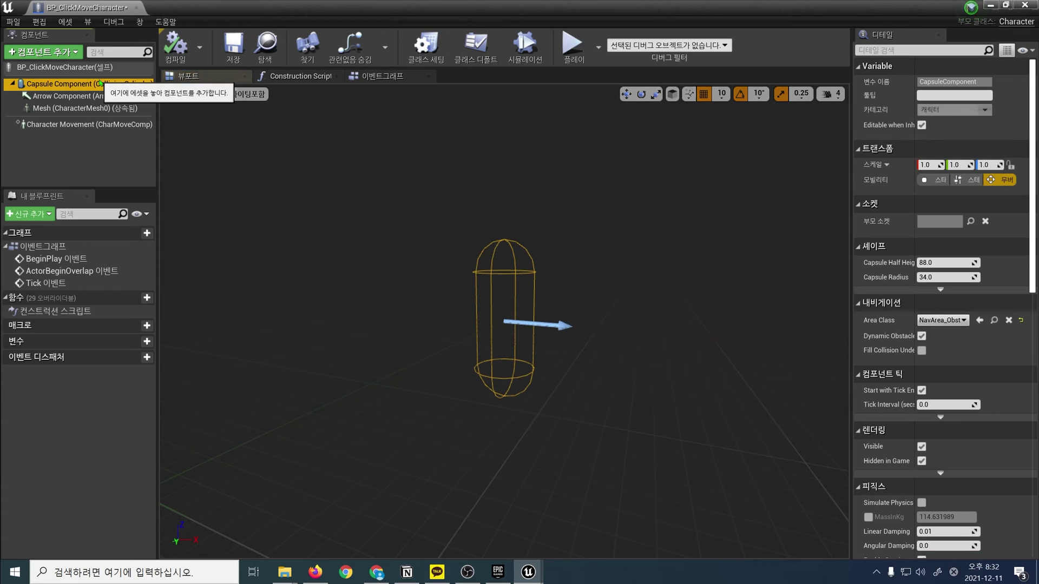
pyautogui.click(947, 262)
pyautogui.write('96')
pyautogui.press('Tab')
pyautogui.write('42')
pyautogui.press('Return')
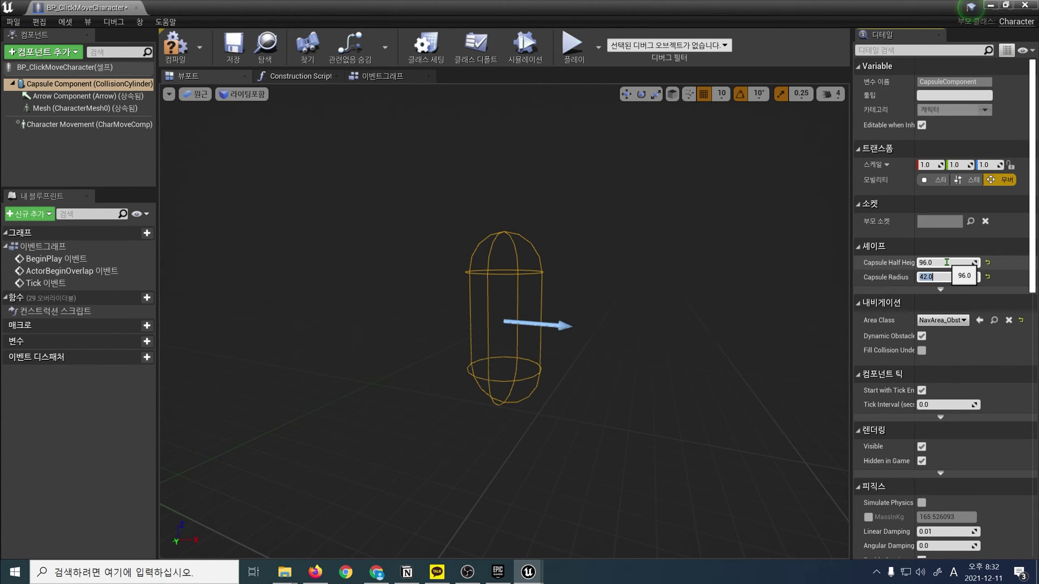
# Step: Turn off Use Controller Rotation Yaw in the character's class defaults
pyautogui.click(80, 69)
pyautogui.moveTo(852, 243)
pyautogui.mouseDown()
pyautogui.moveTo(750, 244)
pyautogui.moveTo(866, 243)
pyautogui.mouseUp()
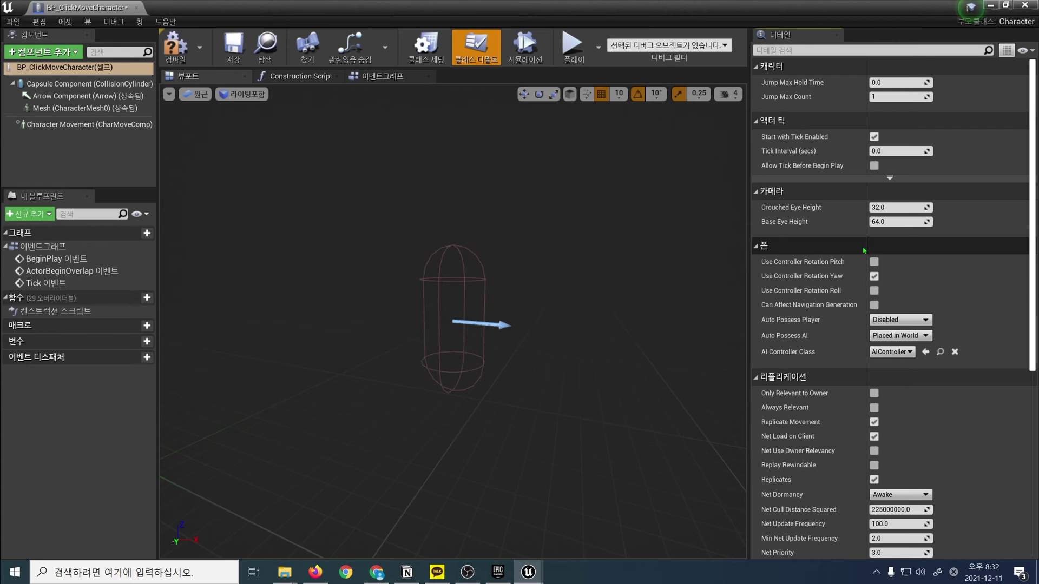
pyautogui.click(874, 278)
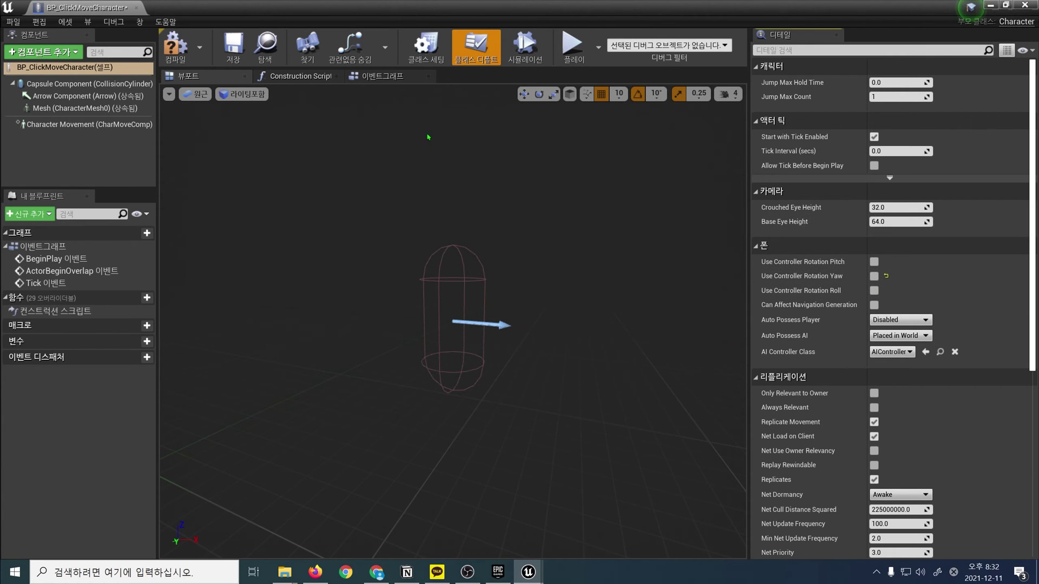
pyautogui.click(123, 125)
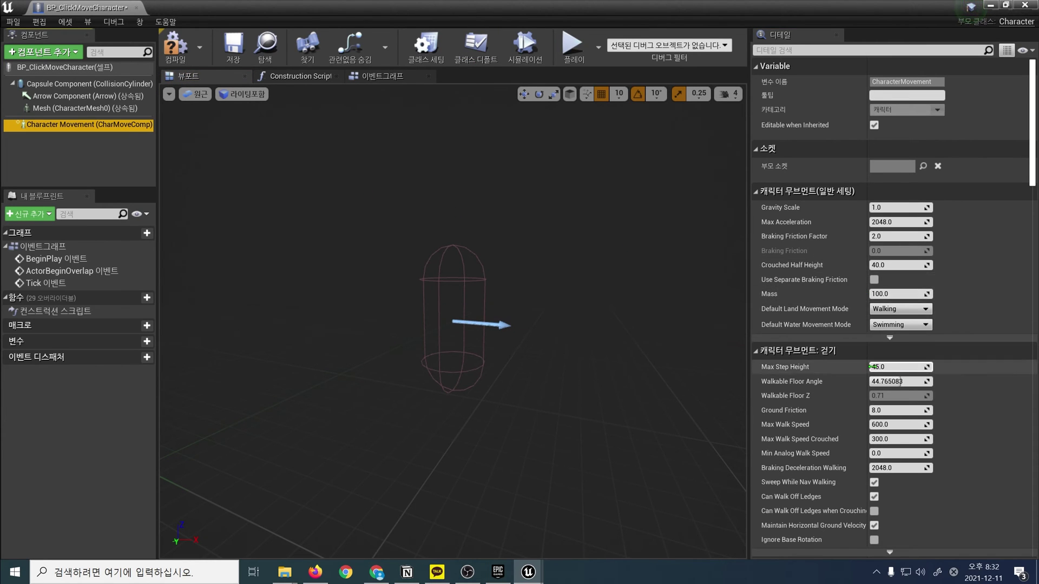
# Step: Enable Orient Rotation to Movement and set the Z rotation rate to 640
pyautogui.scroll(-5, 817, 336)
pyautogui.scroll(-5, 817, 336)
pyautogui.scroll(-5, 817, 336)
pyautogui.click(874, 325)
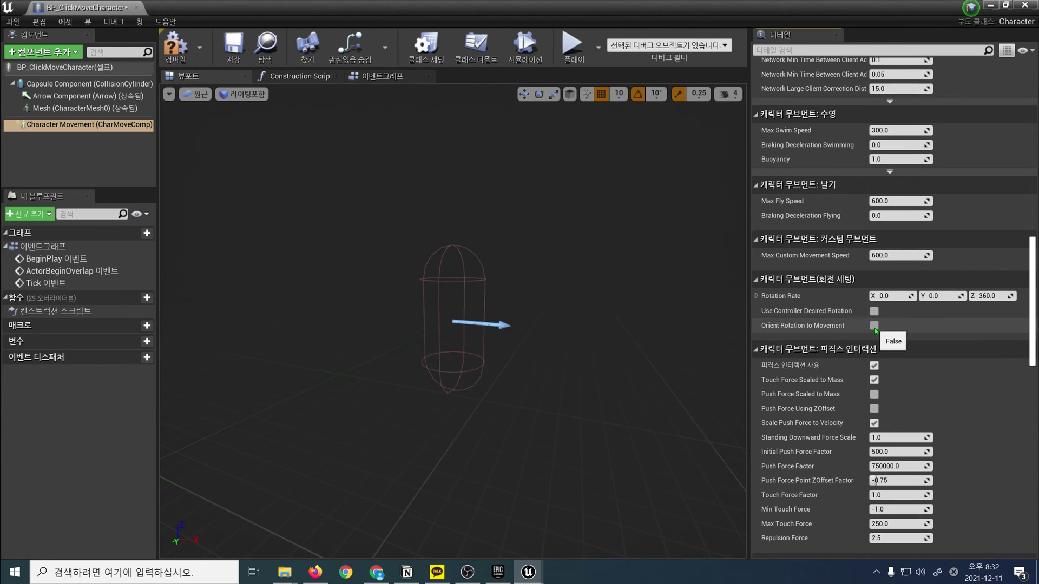
pyautogui.click(990, 296)
pyautogui.write('640')
pyautogui.press('Return')
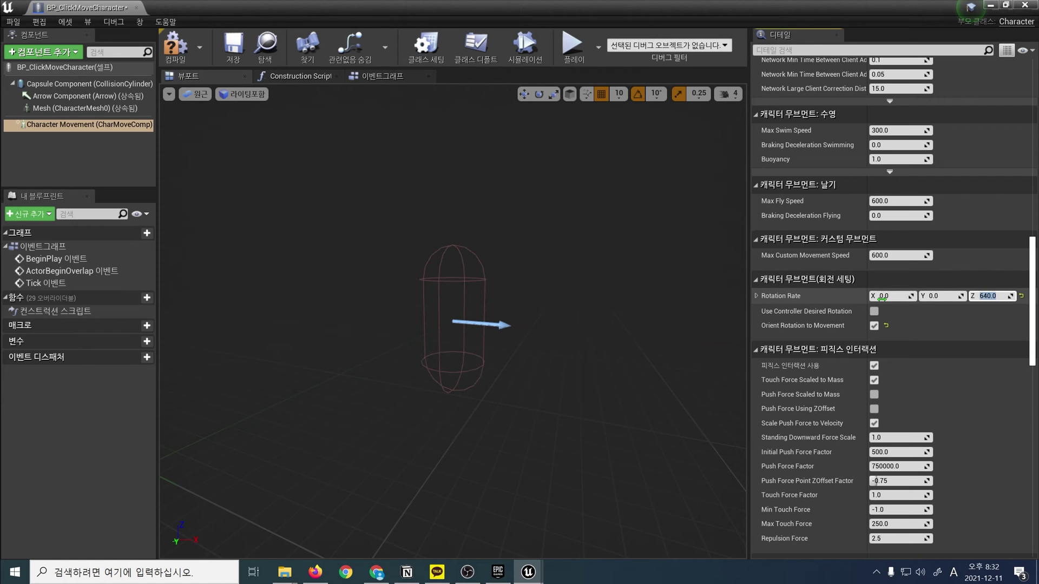
# Step: Turn on Constrain to Plane and Snap to Plane at Start
pyautogui.scroll(-5, 898, 308)
pyautogui.scroll(-5, 920, 325)
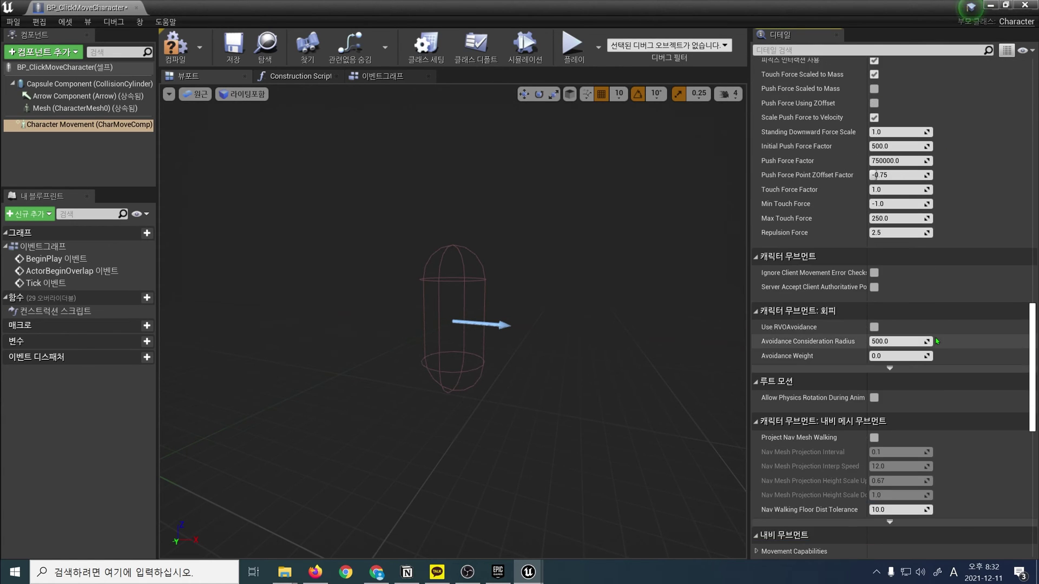
pyautogui.scroll(-5, 940, 342)
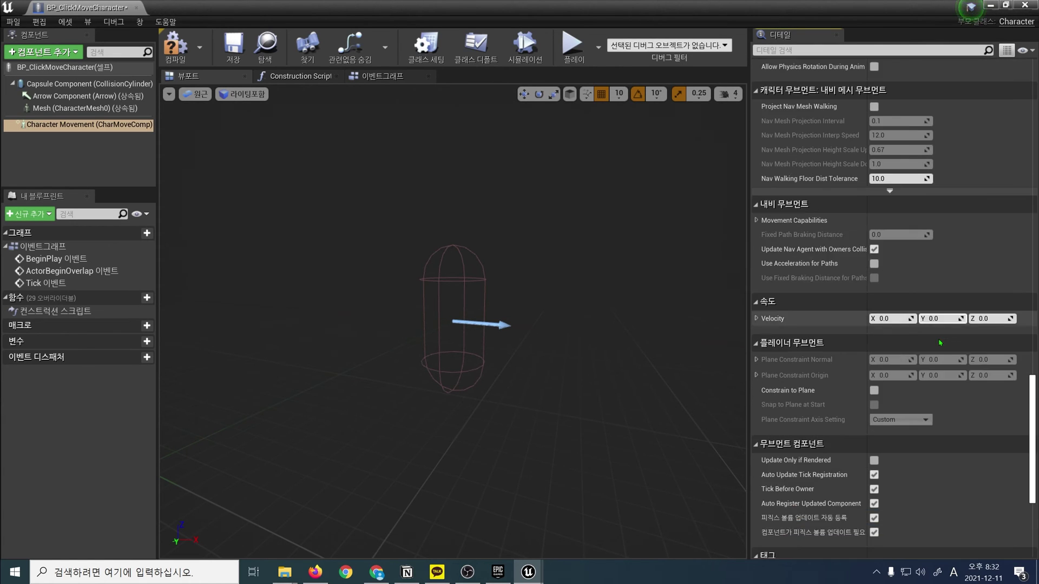
pyautogui.click(874, 390)
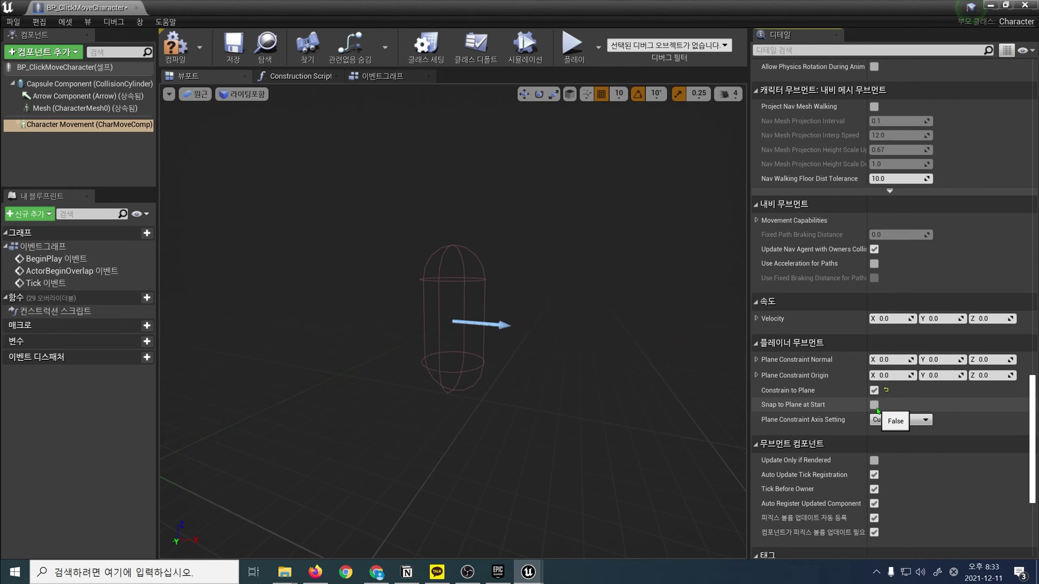
pyautogui.click(875, 407)
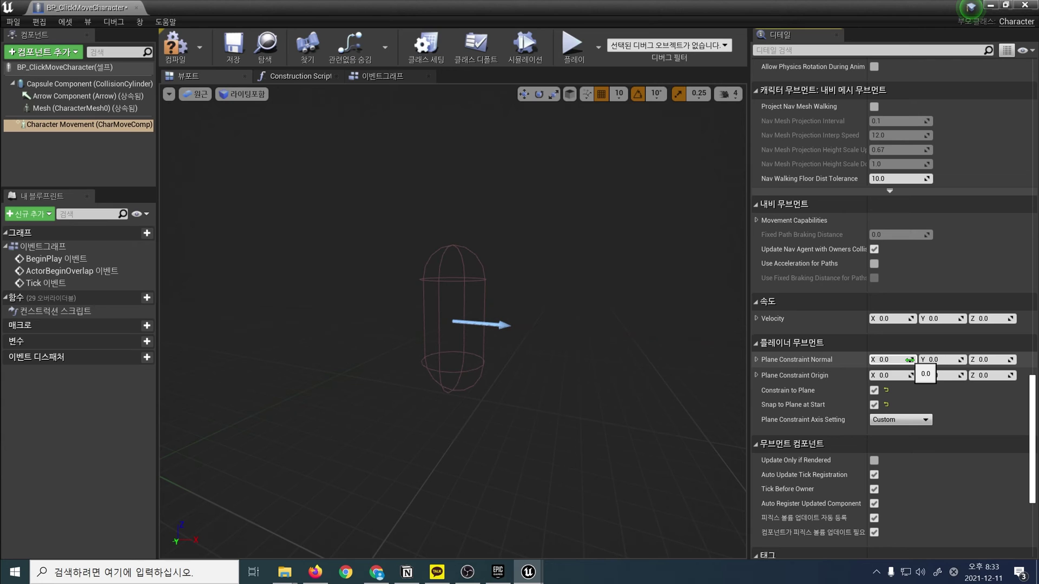
# Step: Add a Spring Arm component under the capsule and name it 'Spring Arm'
pyautogui.click(102, 87)
pyautogui.click(73, 54)
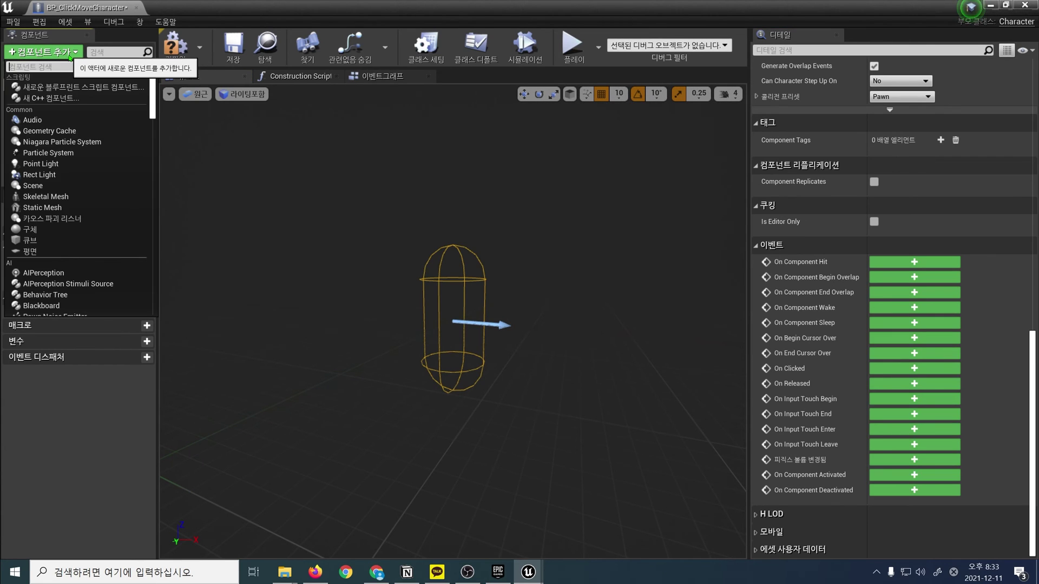
pyautogui.write('spri')
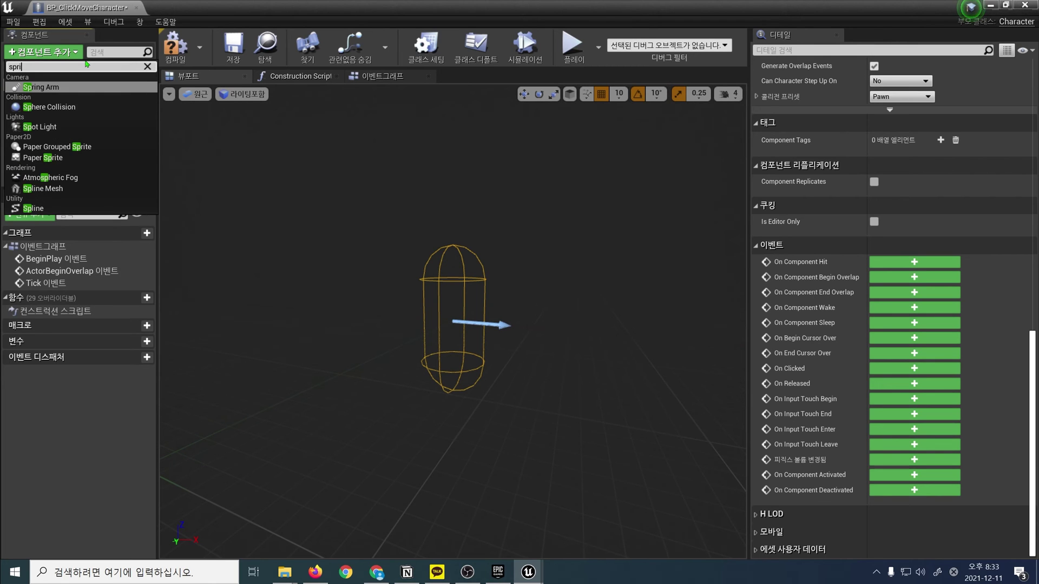
pyautogui.write('n')
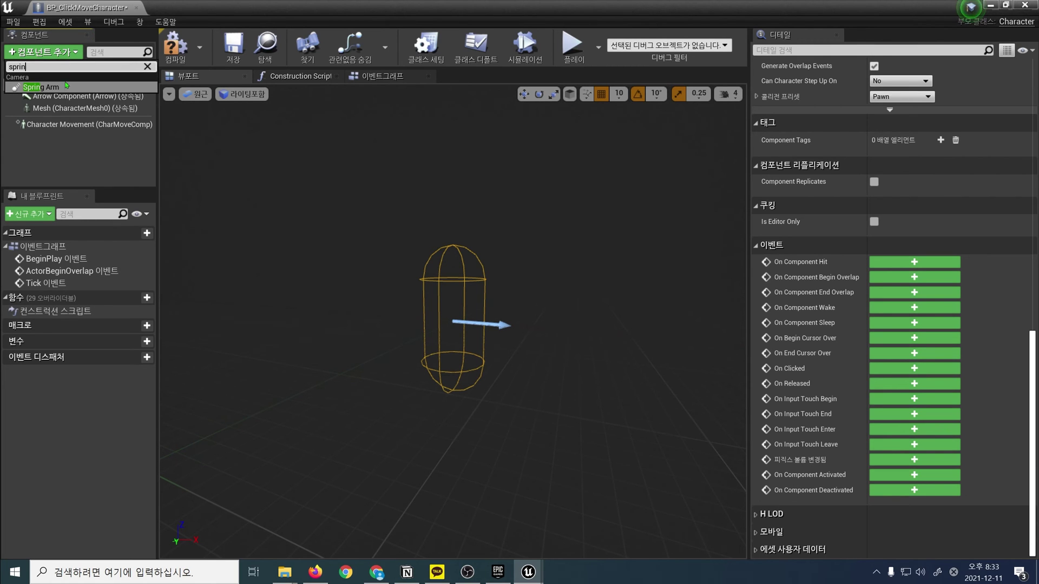
pyautogui.click(66, 84)
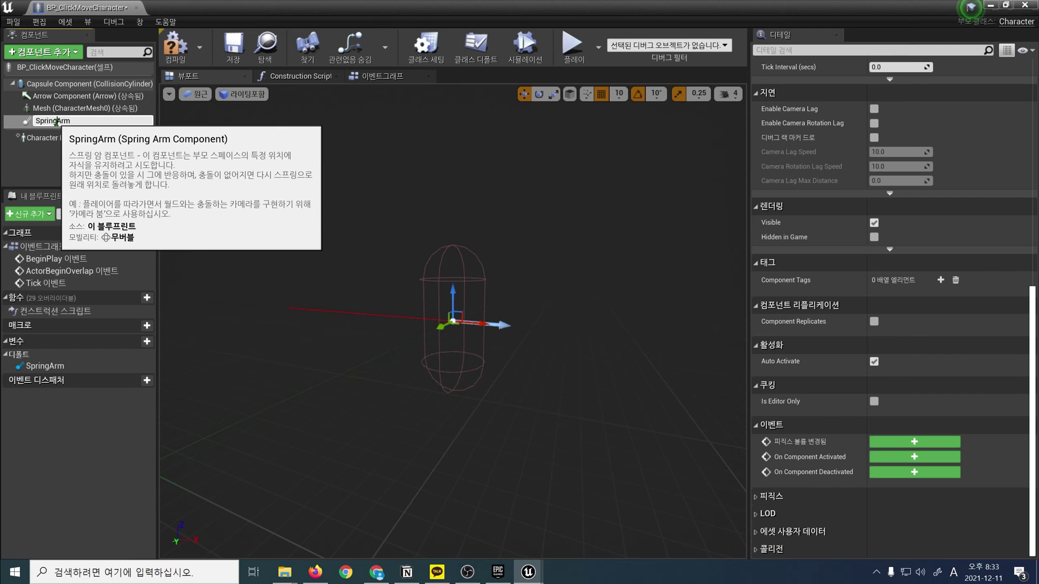
pyautogui.write('Spring Arm')
pyautogui.press('Return')
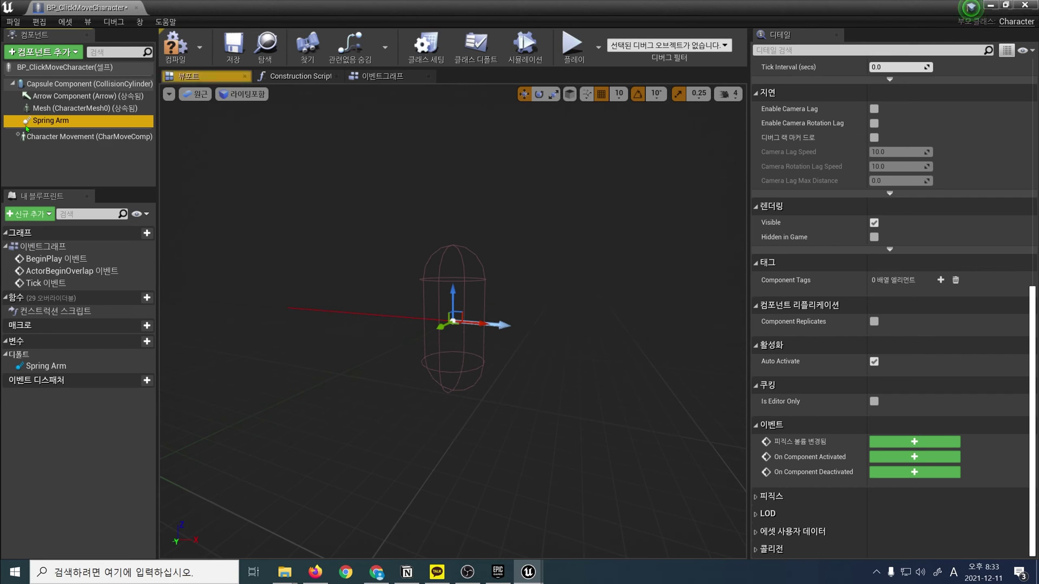
# Step: Turn off the spring arm's Inherit Pitch, Inherit Yaw and Inherit Roll
pyautogui.scroll(5, 925, 339)
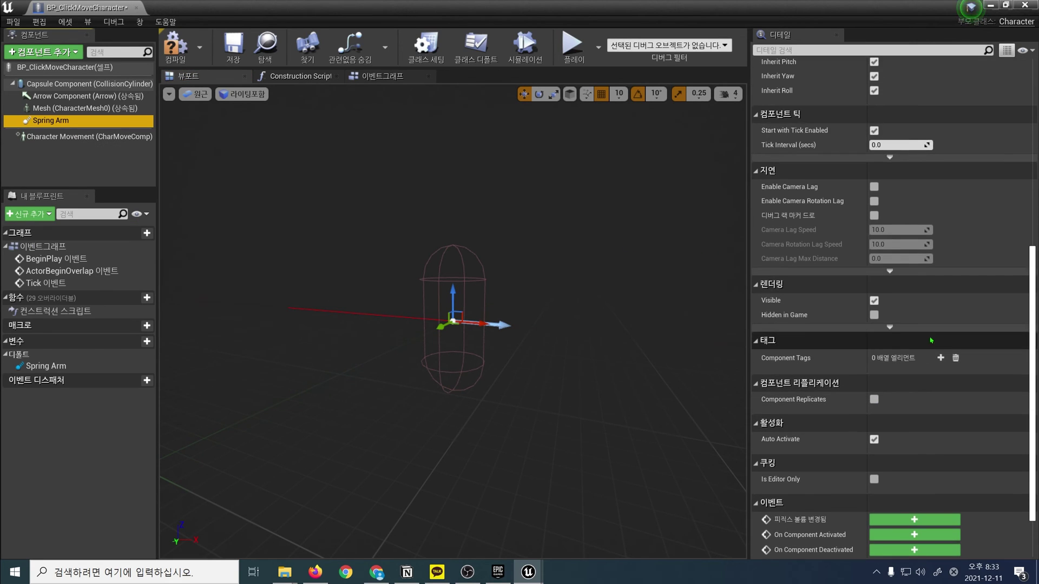
pyautogui.scroll(5, 925, 338)
pyautogui.scroll(5, 925, 339)
pyautogui.click(874, 335)
pyautogui.click(874, 349)
pyautogui.click(874, 363)
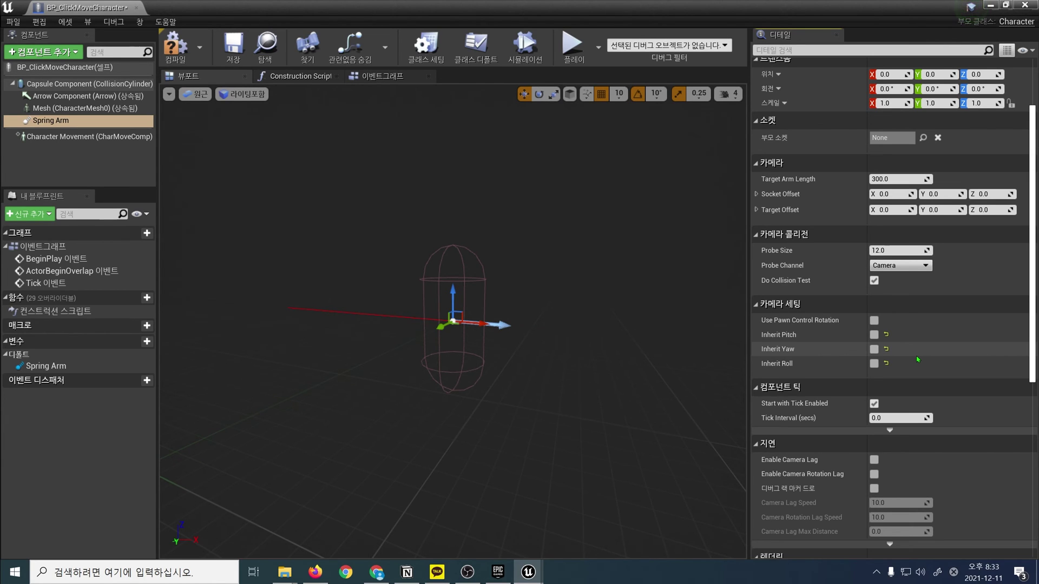
# Step: Set Target Arm Length 800, rotation Y -45 and Z 45, and disable Do Collision Test
pyautogui.scroll(1, 918, 359)
pyautogui.click(898, 198)
pyautogui.write('800')
pyautogui.press('Return')
pyautogui.click(934, 108)
pyautogui.write('-45')
pyautogui.press('Return')
pyautogui.click(973, 108)
pyautogui.write('45')
pyautogui.press('Return')
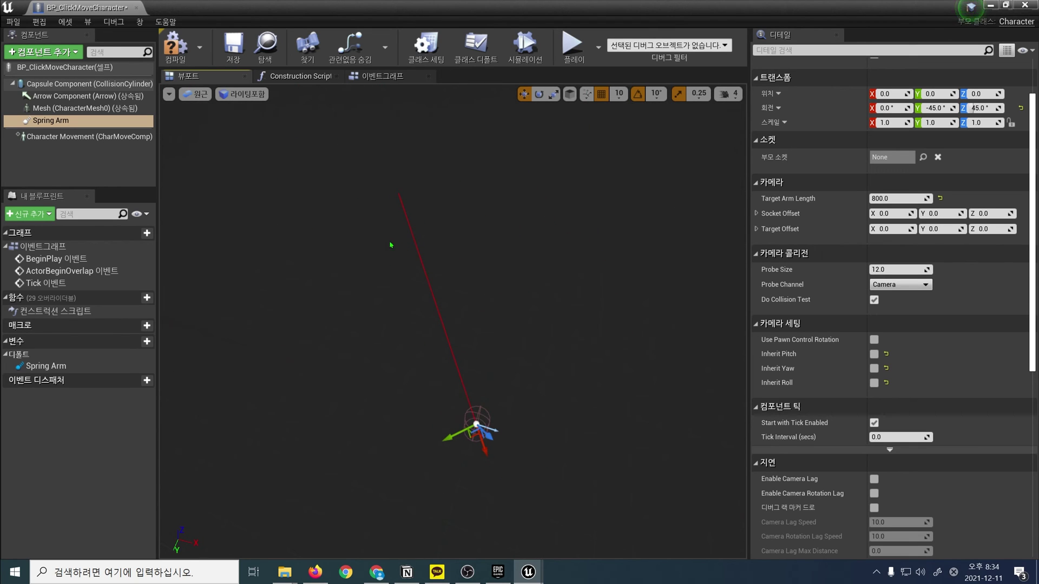
pyautogui.click(876, 302)
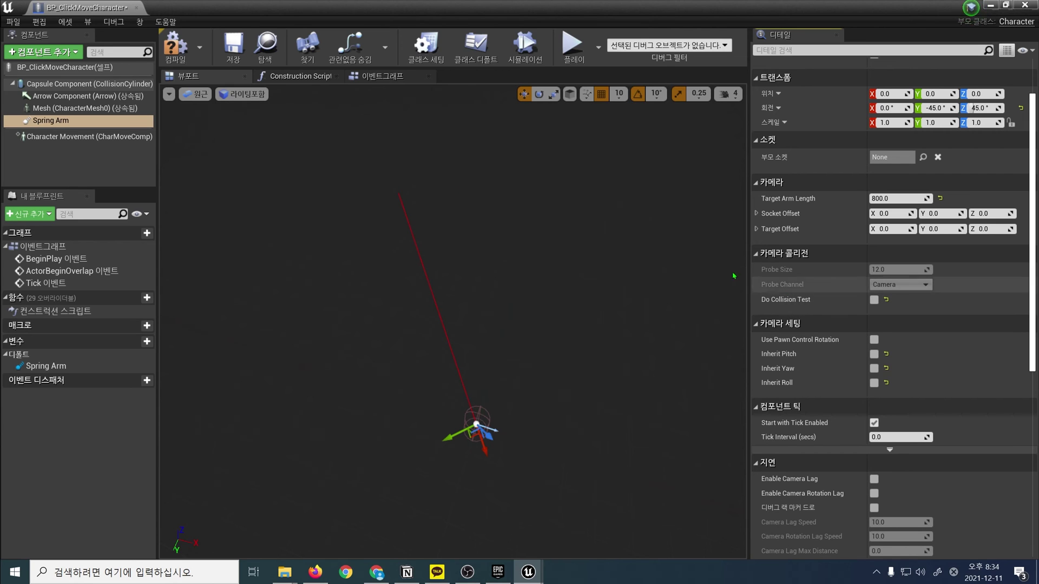
# Step: Add a Camera component as a child of the spring arm
pyautogui.click(69, 51)
pyautogui.write('camera')
pyautogui.click(40, 87)
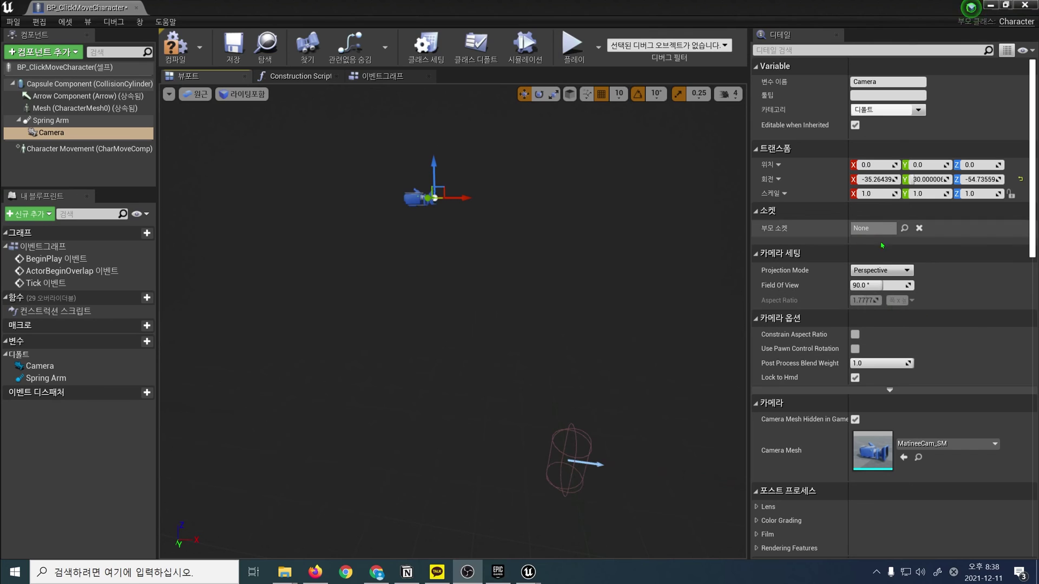
# Step: Enter 0 for the Camera's X, Y and Z rotation in Details
pyautogui.click(874, 179)
pyautogui.write('0')
pyautogui.press('Tab')
pyautogui.write('0')
pyautogui.press('Tab')
pyautogui.write('0')
pyautogui.press('Return')
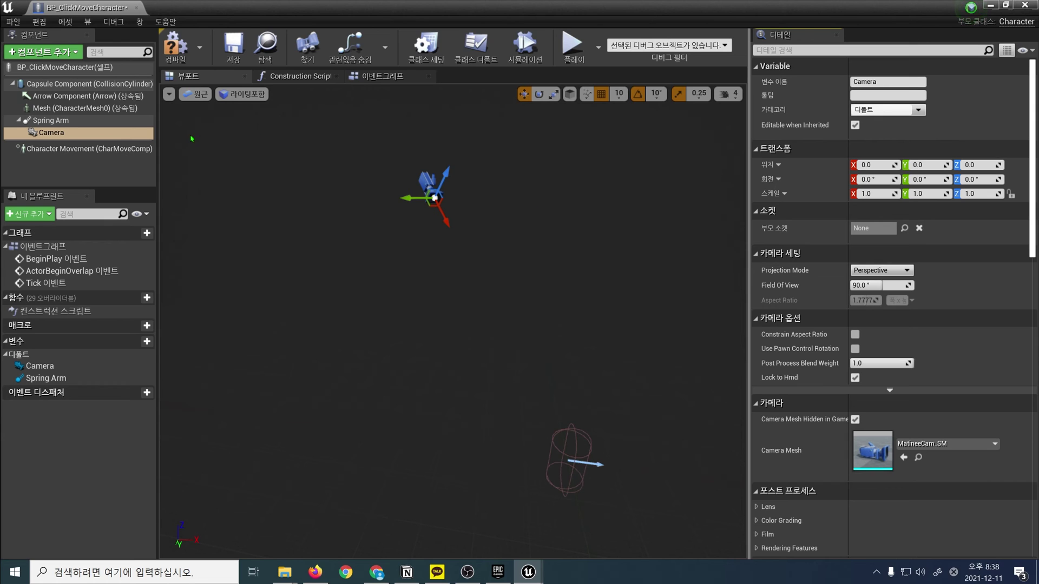
# Step: Give the Mesh component SK_Mannequin with ThirdPerson_AnimBP_C as its anim class
pyautogui.click(81, 109)
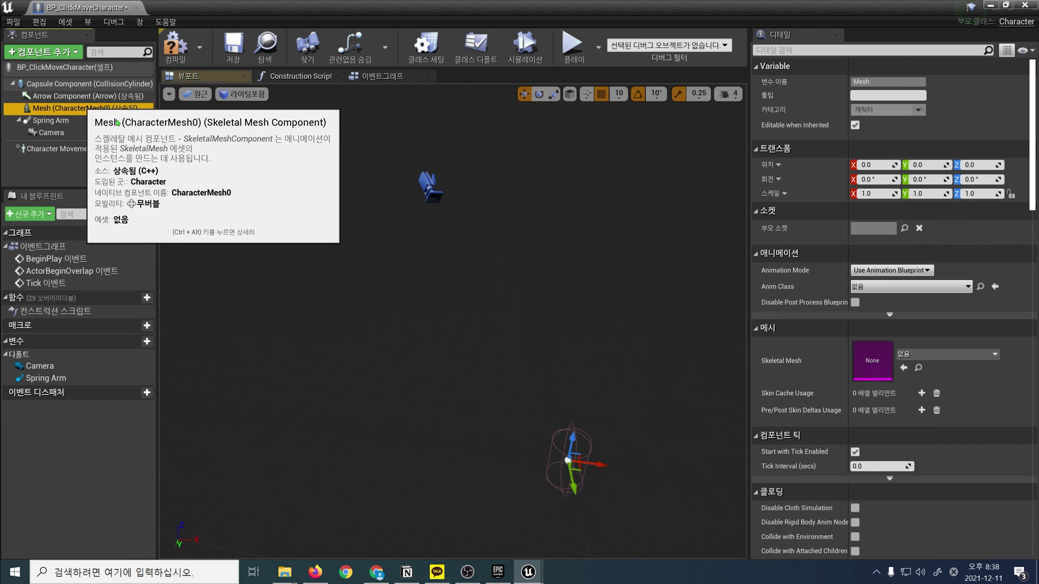
pyautogui.click(973, 356)
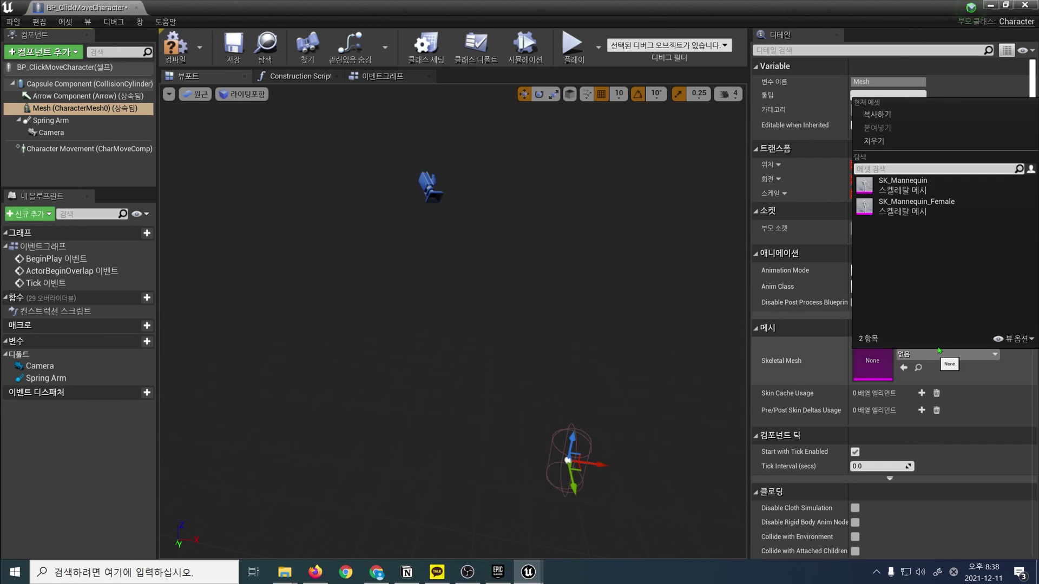
pyautogui.click(923, 189)
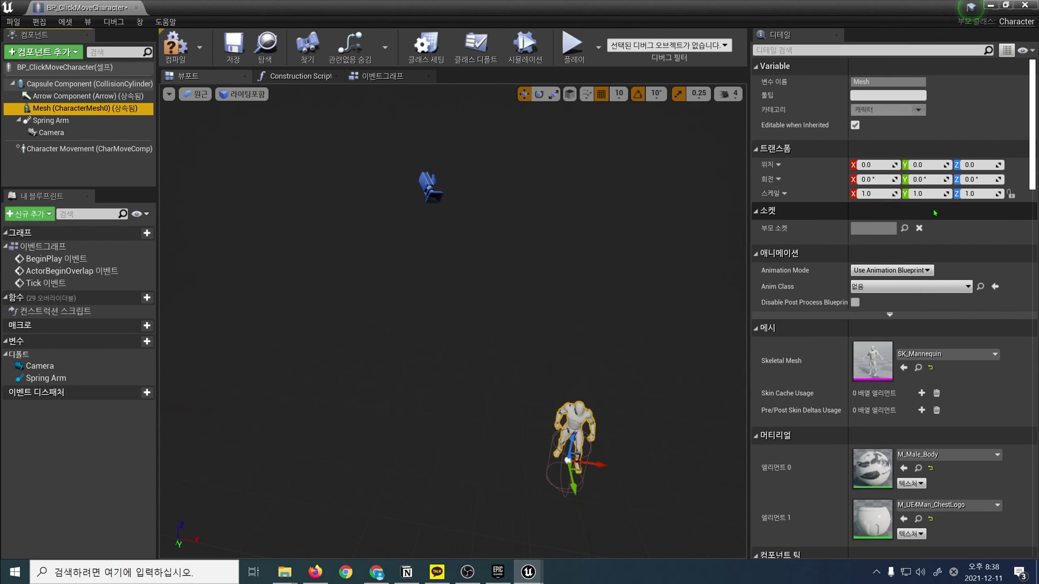
pyautogui.click(894, 287)
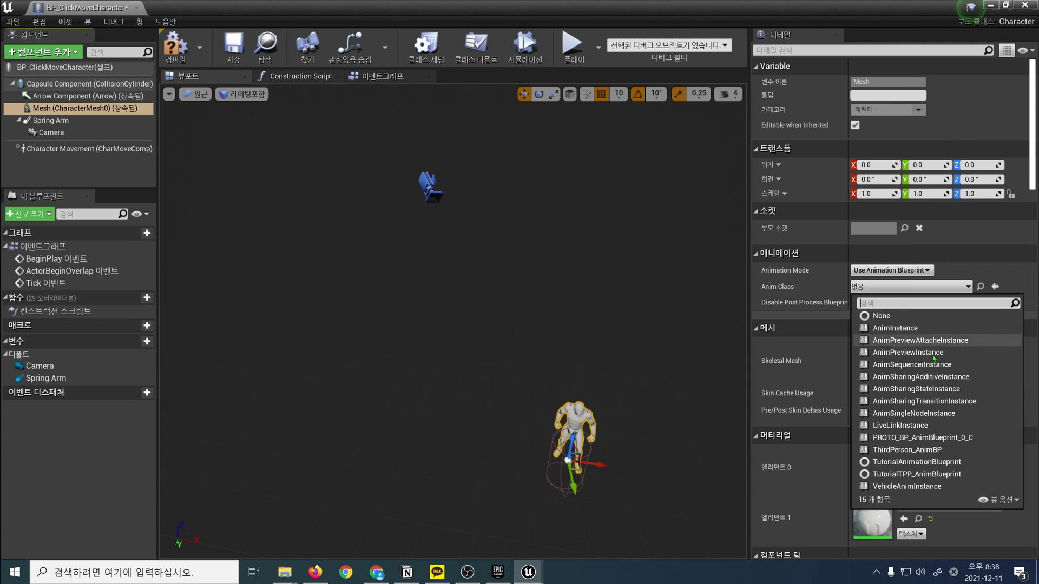
pyautogui.click(932, 449)
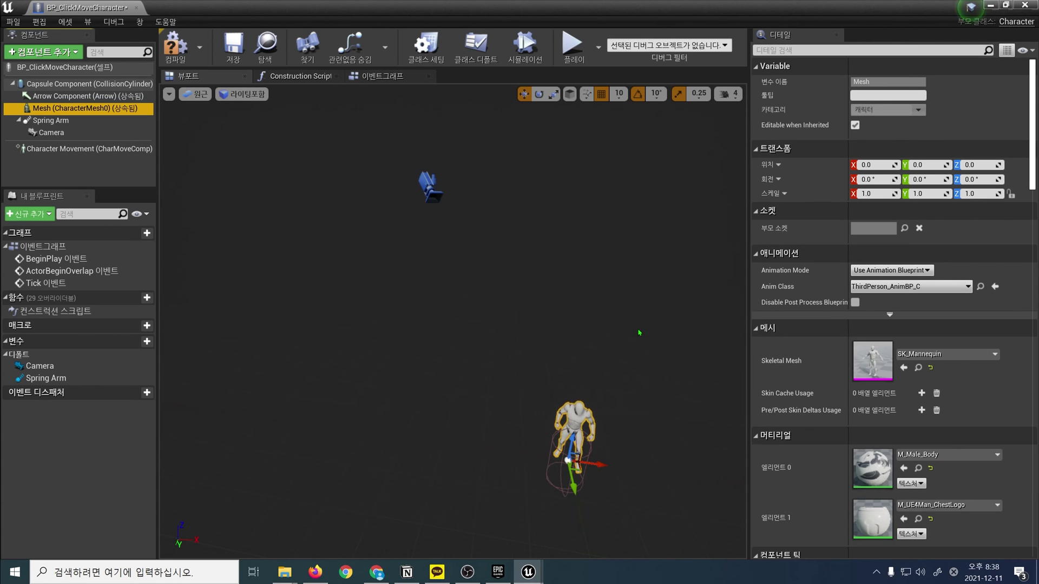
pyautogui.moveTo(541, 324); pyautogui.dragTo(541, 379, button='right')
pyautogui.moveTo(697, 285); pyautogui.dragTo(697, 292, button='right')
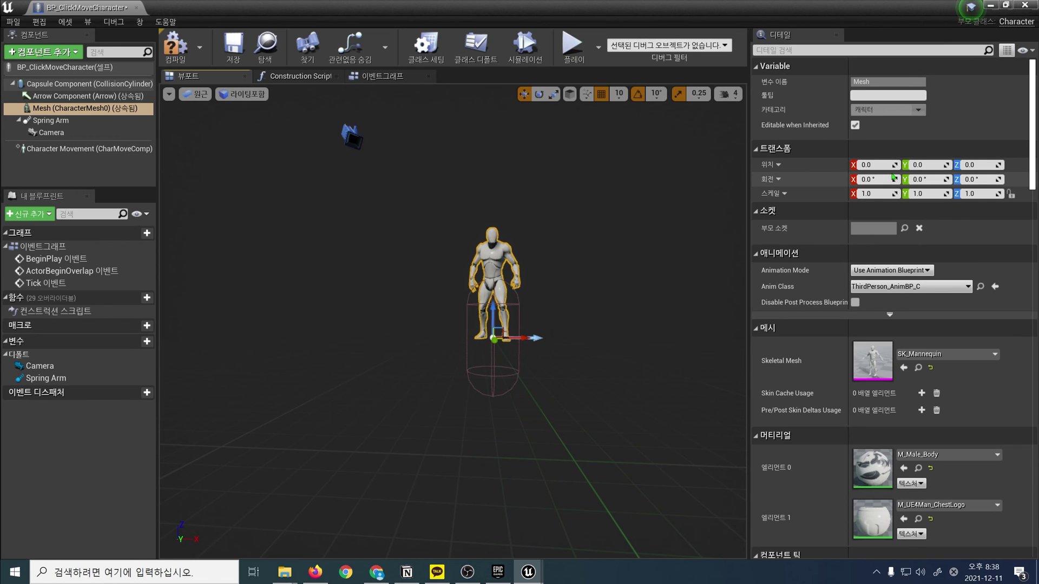
# Step: Set the mesh location Z to -90 and rotation Z to -90
pyautogui.click(975, 166)
pyautogui.write('-90')
pyautogui.press('Return')
pyautogui.press('Tab')
pyautogui.press('Tab')
pyautogui.press('Tab')
pyautogui.write('-90')
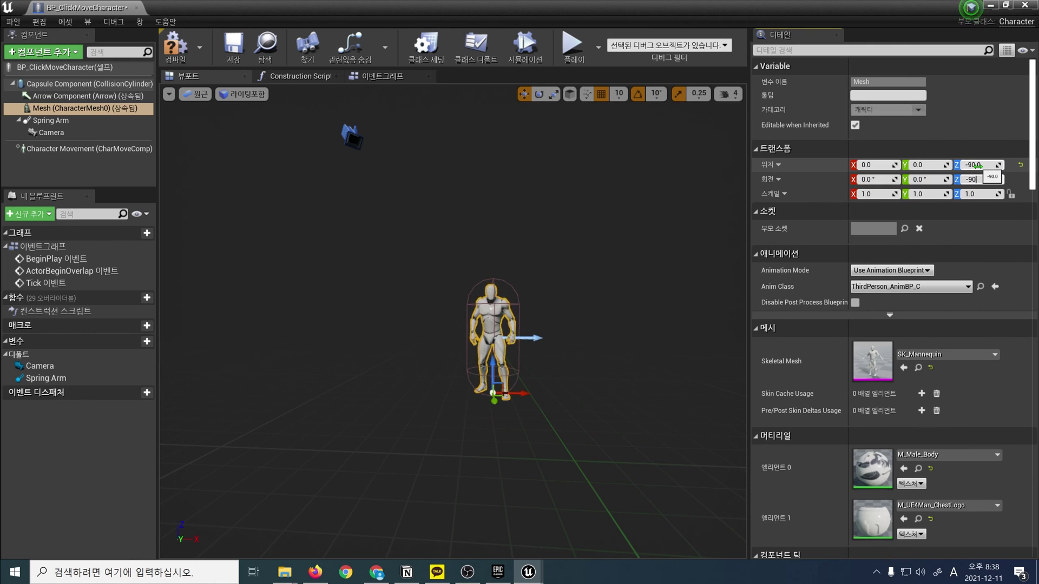
pyautogui.press('Return')
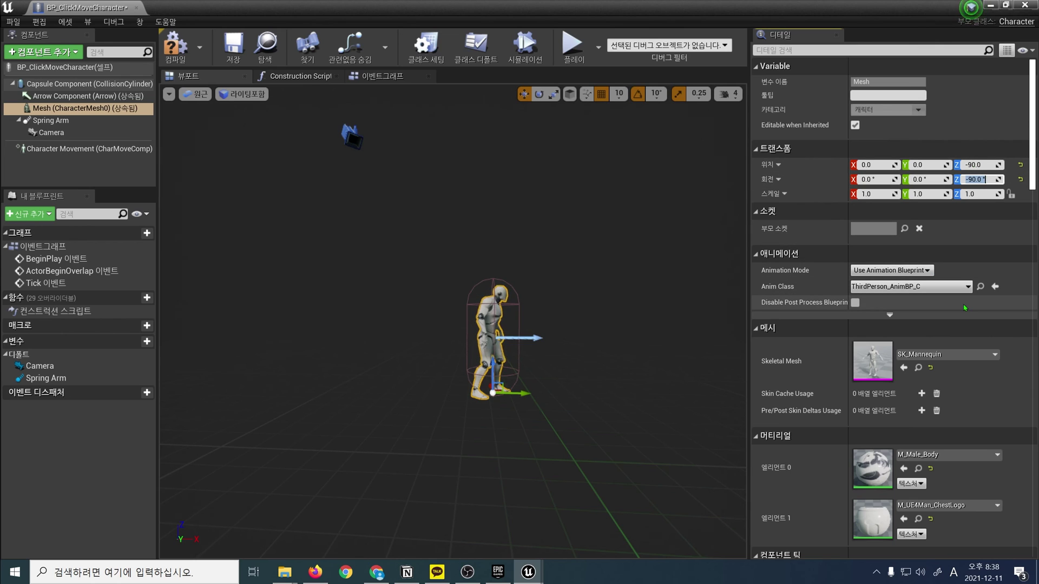
pyautogui.click(407, 572)
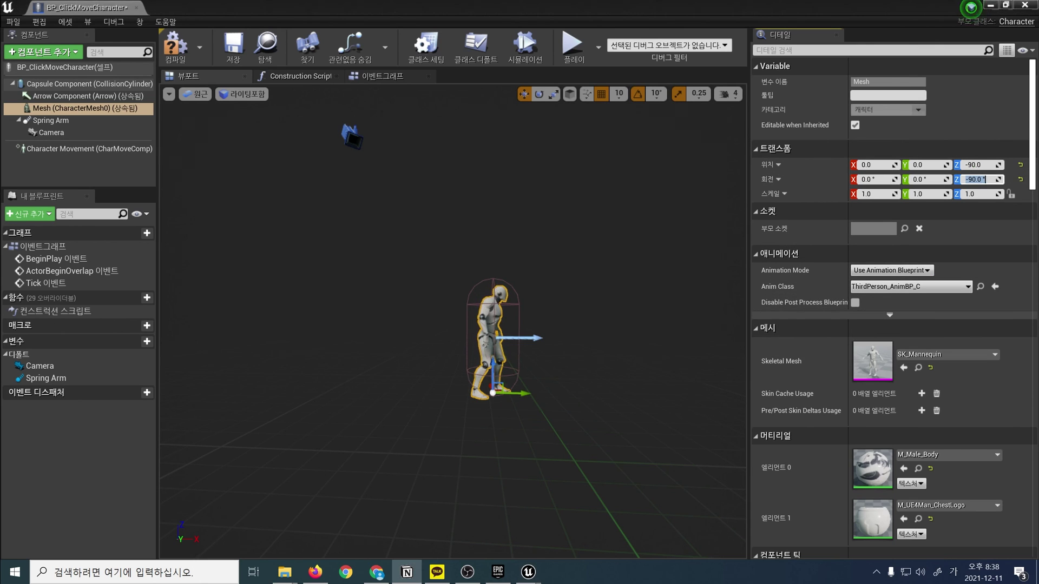
# Step: Compile and save BP_ClickMoveCharacter, then close its editor
pyautogui.click(174, 46)
pyautogui.click(231, 50)
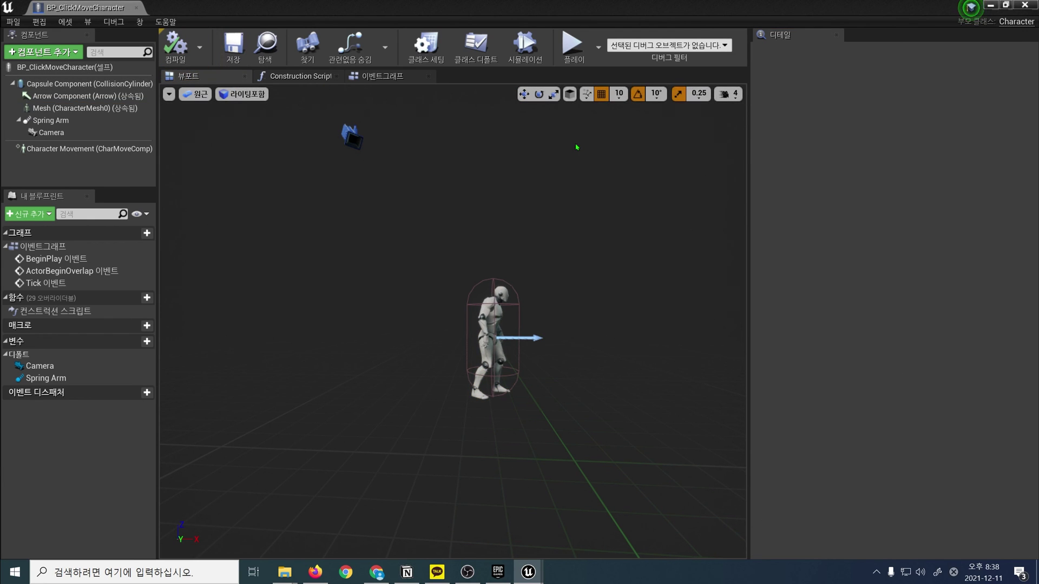
pyautogui.click(1024, 5)
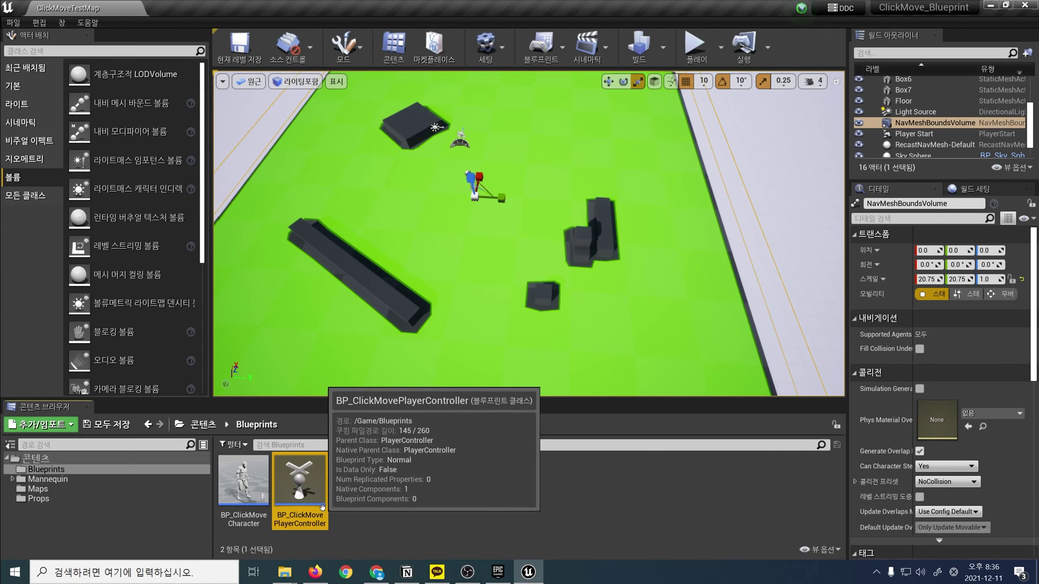
# Step: Create a Game Mode Base blueprint named BP_ClickMoveGameMode in Blueprints and open it
pyautogui.click(519, 521)
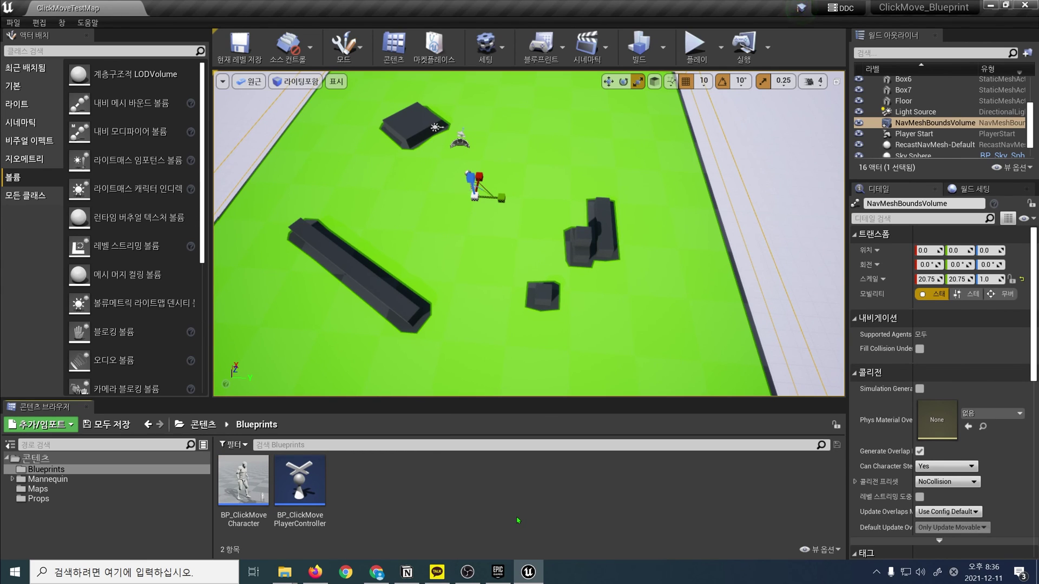
pyautogui.rightClick(517, 521)
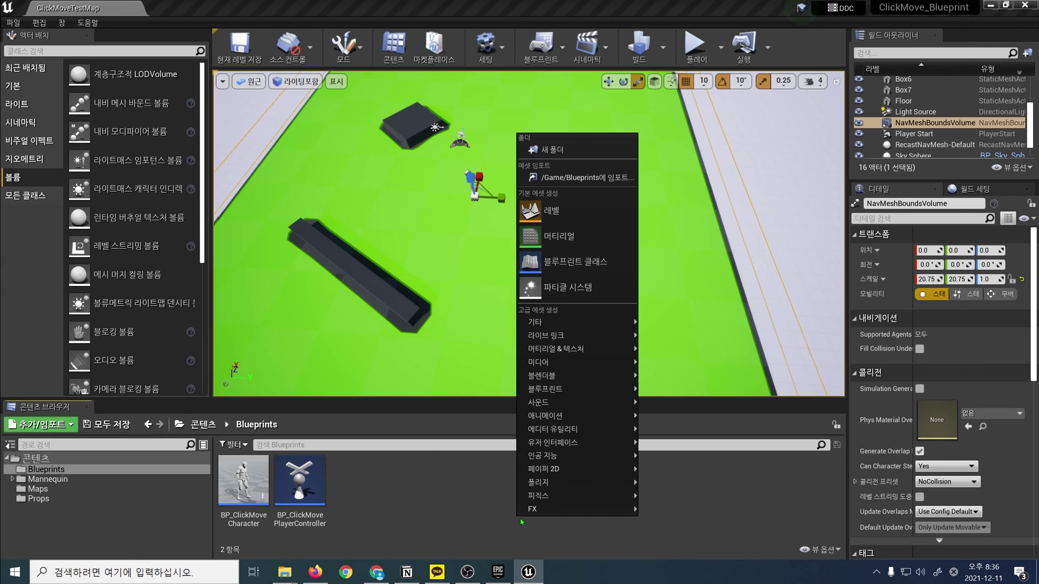
pyautogui.click(587, 263)
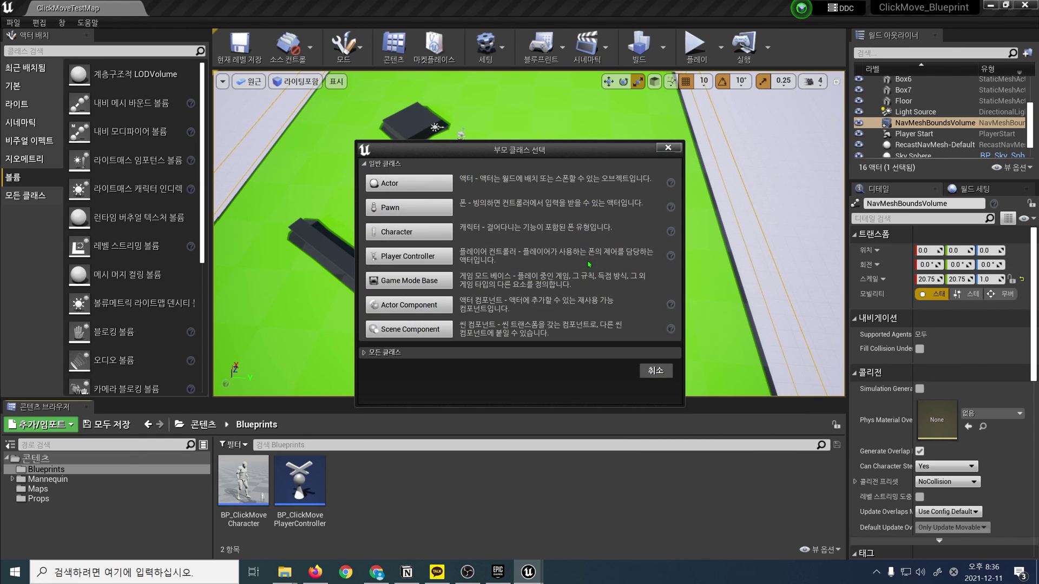
pyautogui.click(433, 282)
pyautogui.write('BP_ClickMoveGameMode')
pyautogui.press('Return')
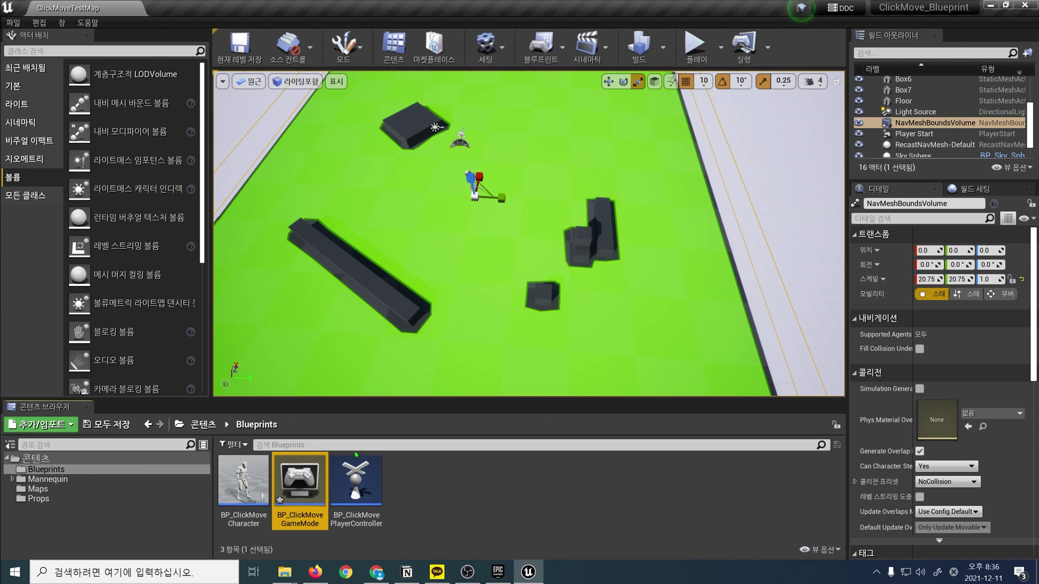
pyautogui.doubleClick(308, 486)
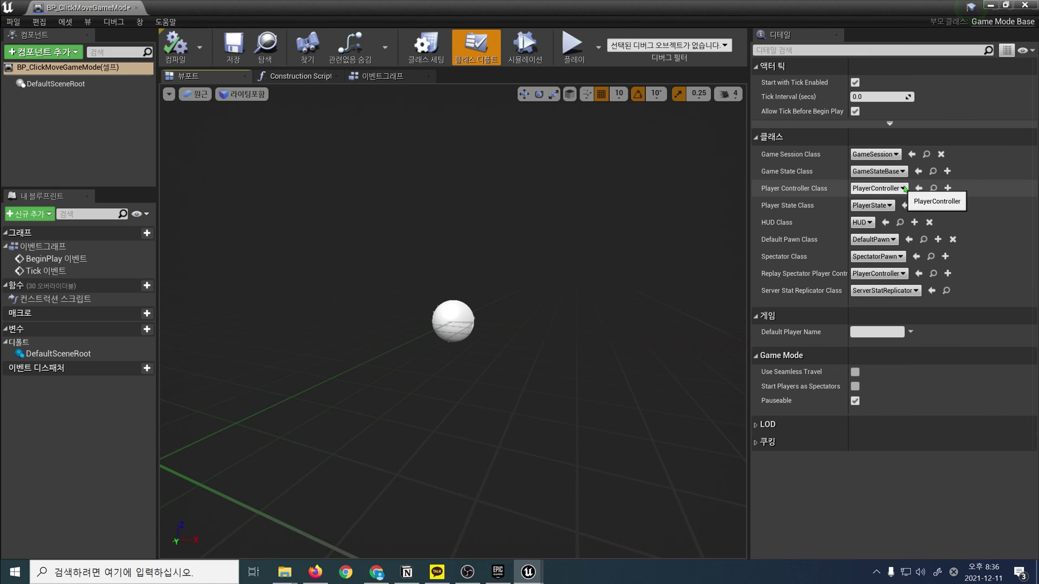
# Step: Set Player Controller Class to BP_ClickMovePlayerController and Default Pawn Class to BP_ClickMoveCharacter, save, and close
pyautogui.click(887, 192)
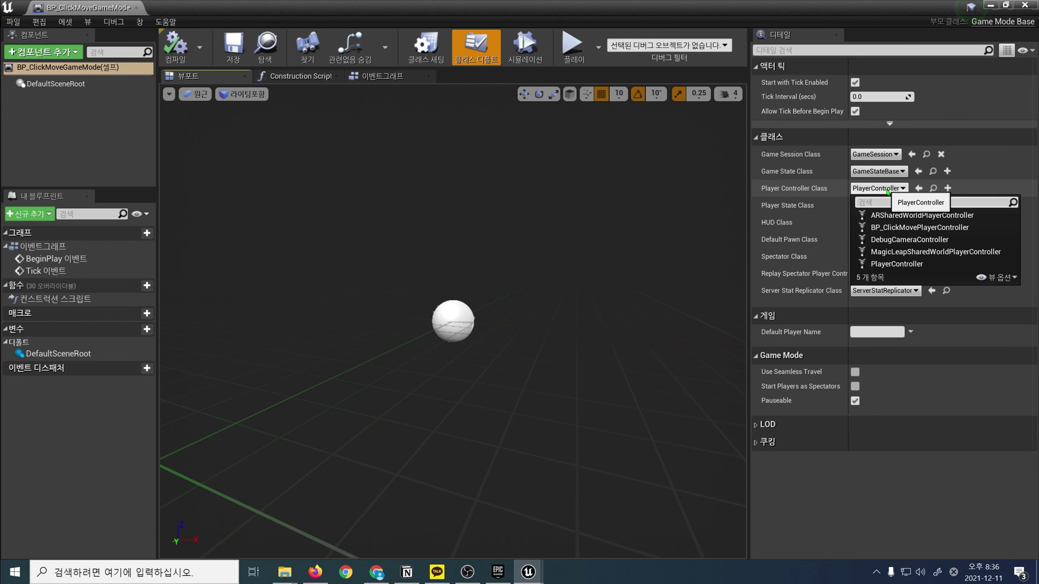
pyautogui.click(911, 228)
pyautogui.click(877, 240)
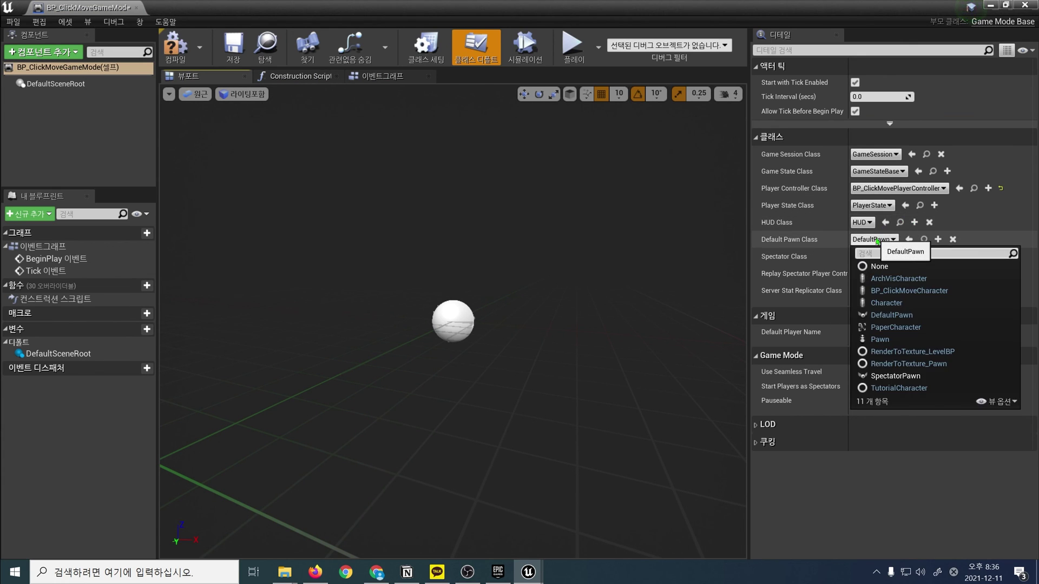
pyautogui.click(942, 293)
pyautogui.click(942, 293)
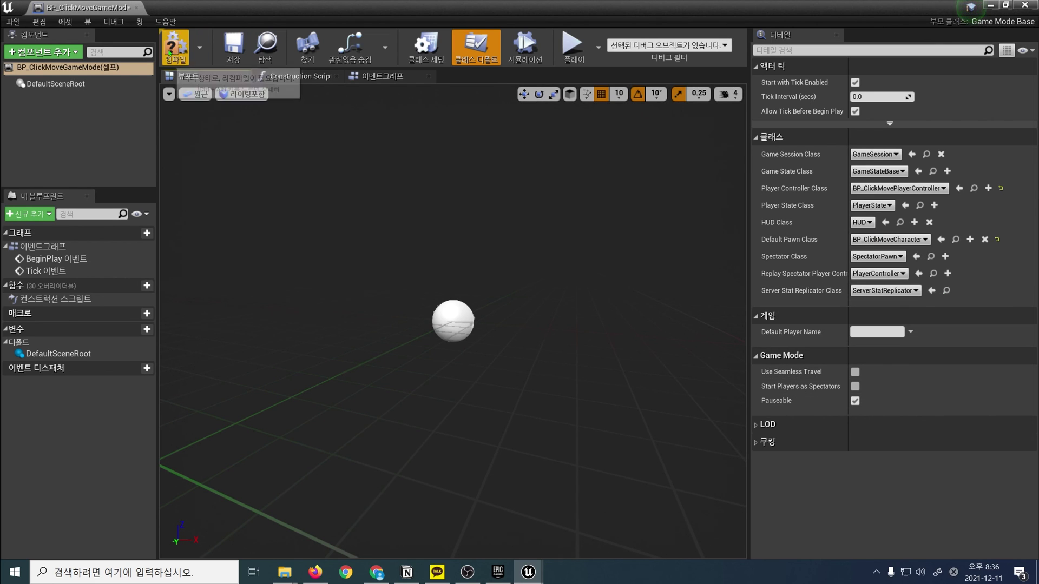
pyautogui.click(234, 49)
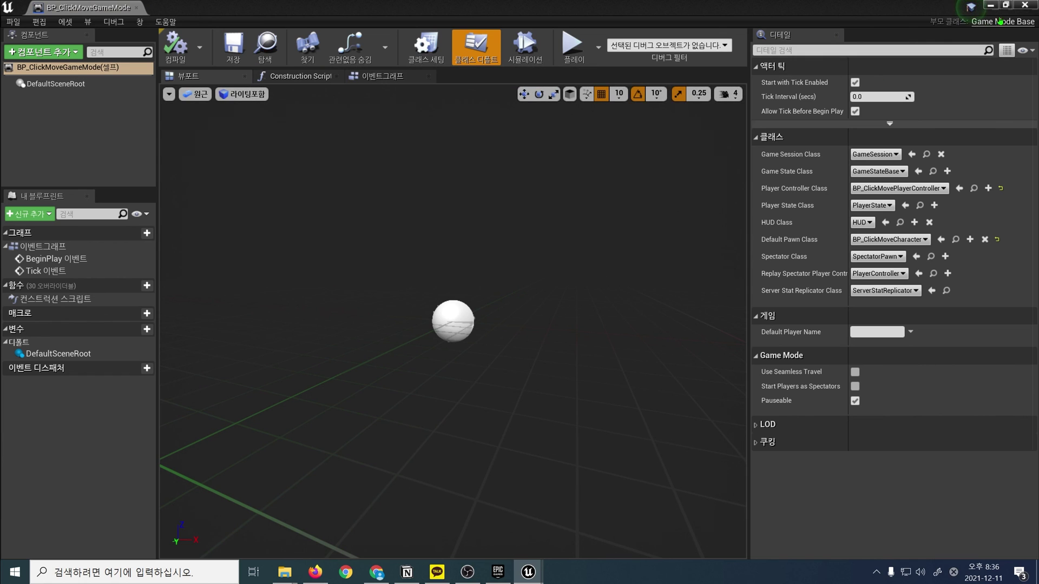
pyautogui.click(1034, 5)
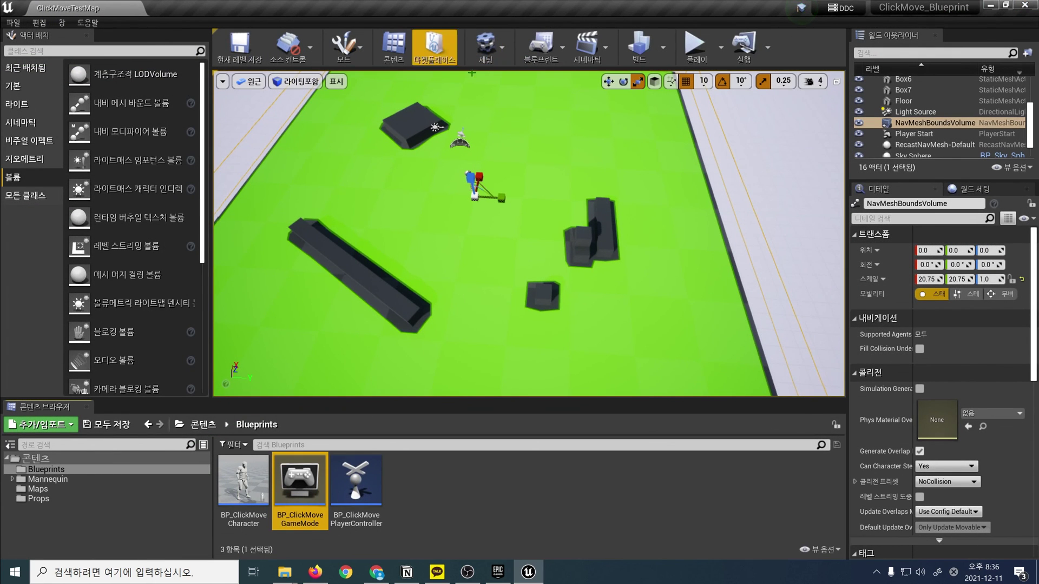
# Step: Set GameMode Override to BP_ClickMoveGameMode in the World Settings panel
pyautogui.click(502, 48)
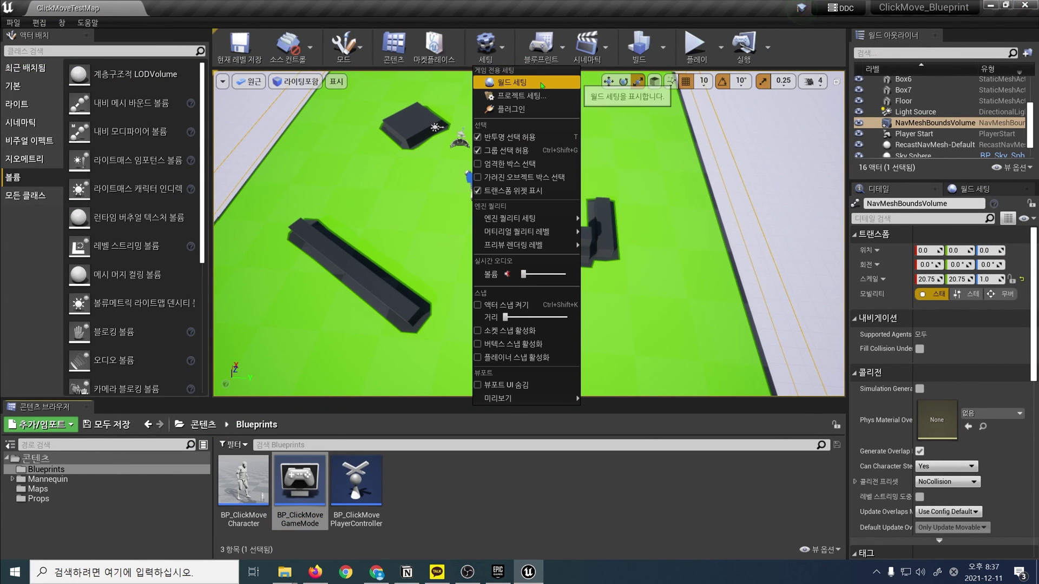
pyautogui.click(542, 86)
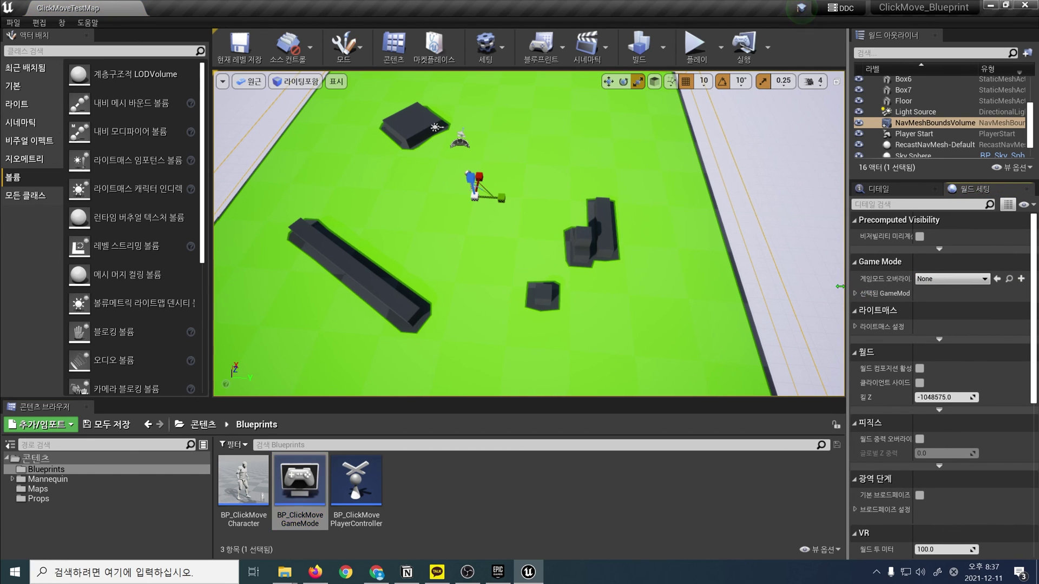
pyautogui.moveTo(847, 244); pyautogui.dragTo(820, 244)
pyautogui.click(943, 280)
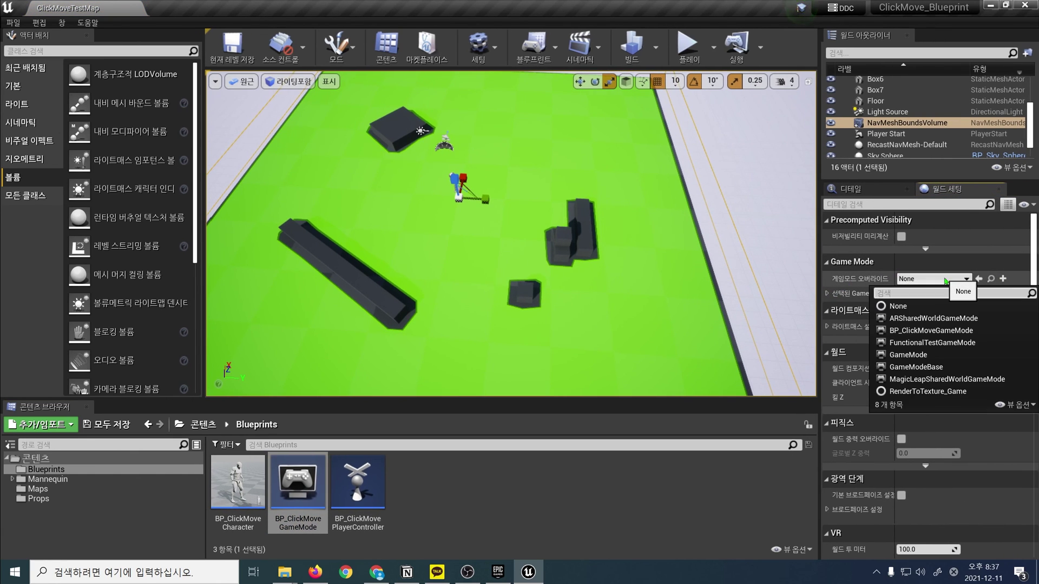
pyautogui.click(930, 331)
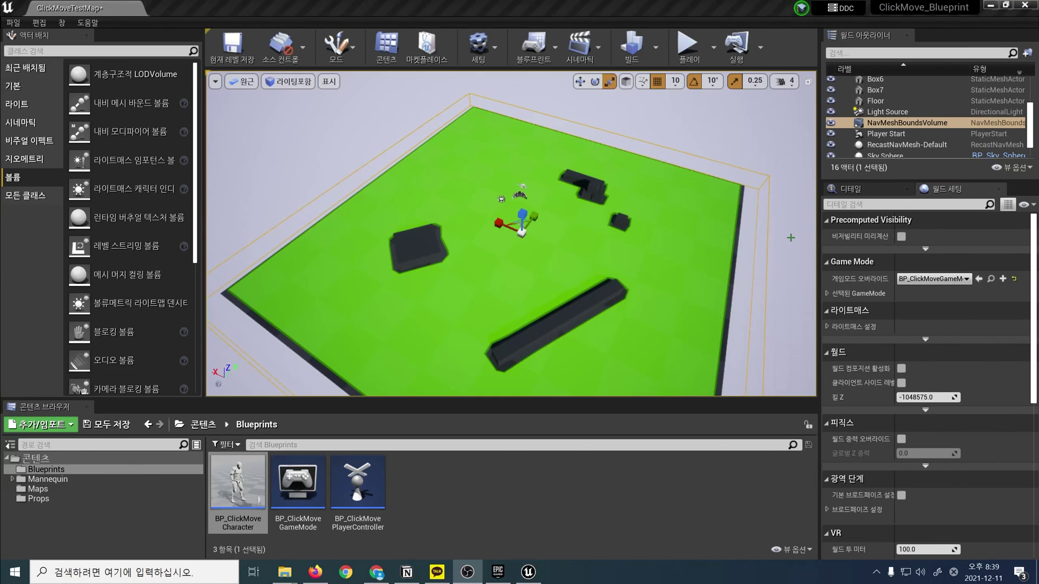
# Step: Play the level and click four floor spots so the mannequin runs to each
pyautogui.click(688, 52)
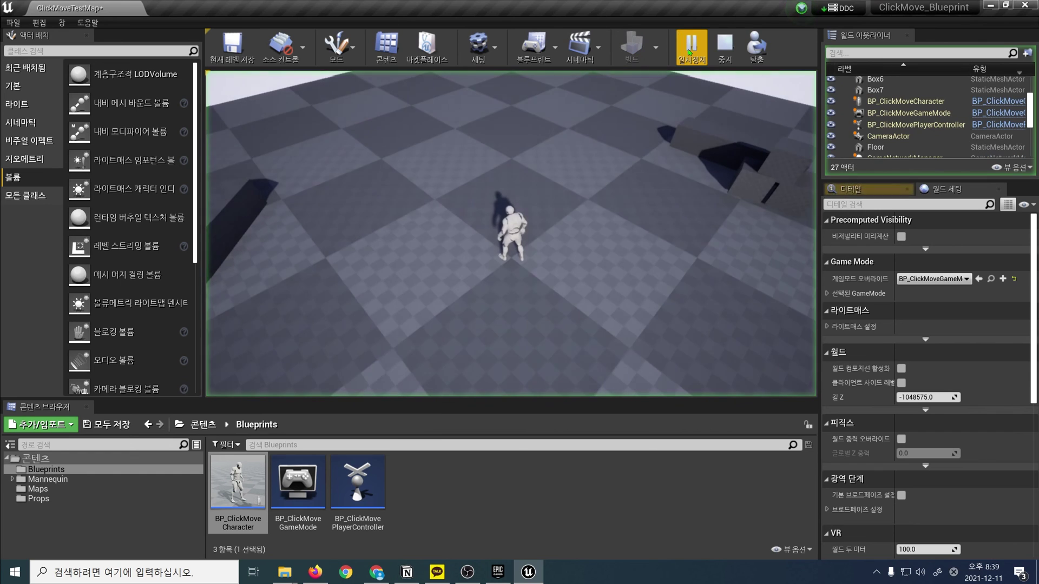
pyautogui.click(641, 206)
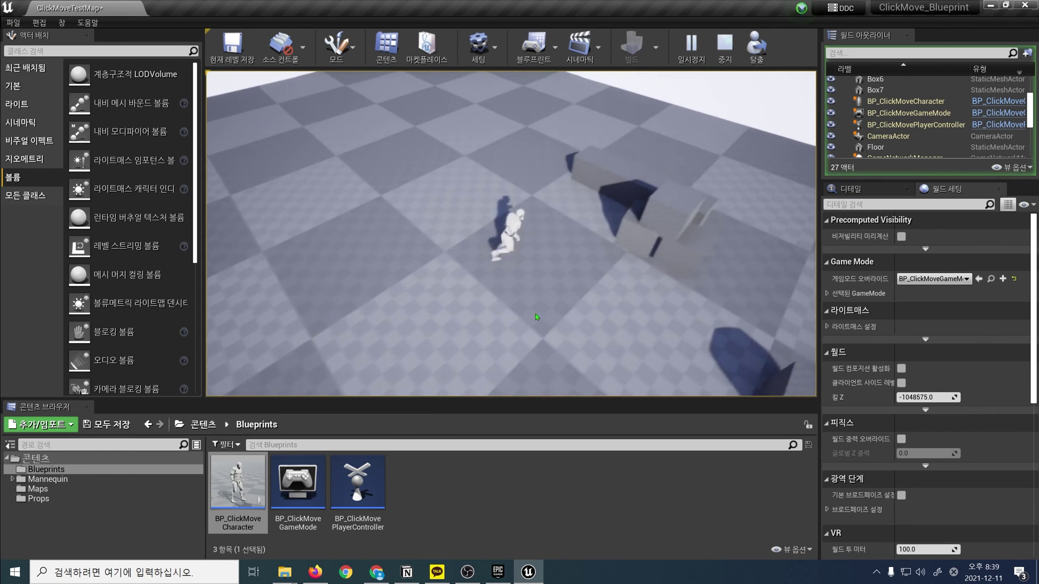
pyautogui.click(654, 125)
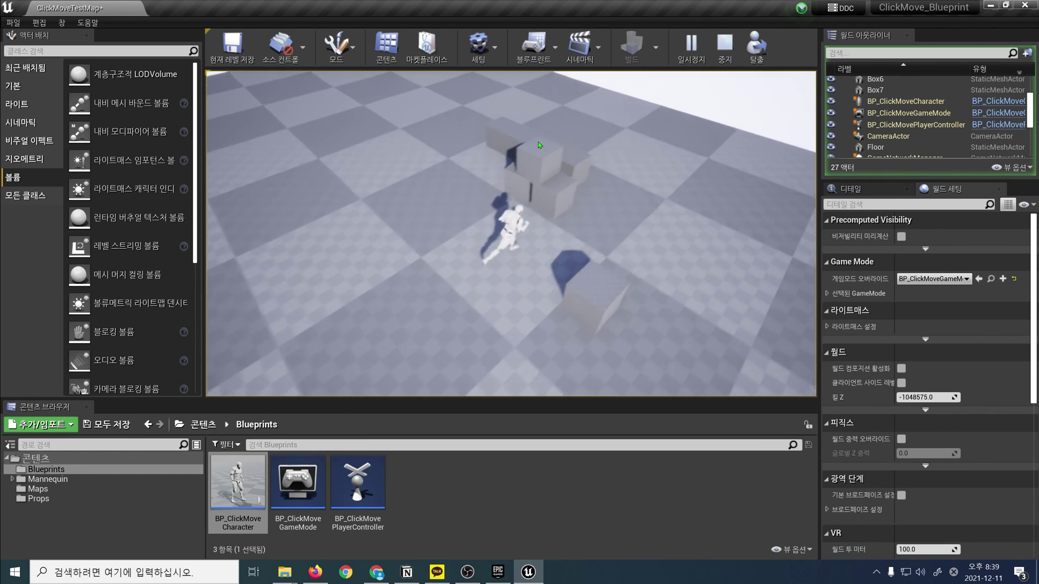
pyautogui.click(307, 326)
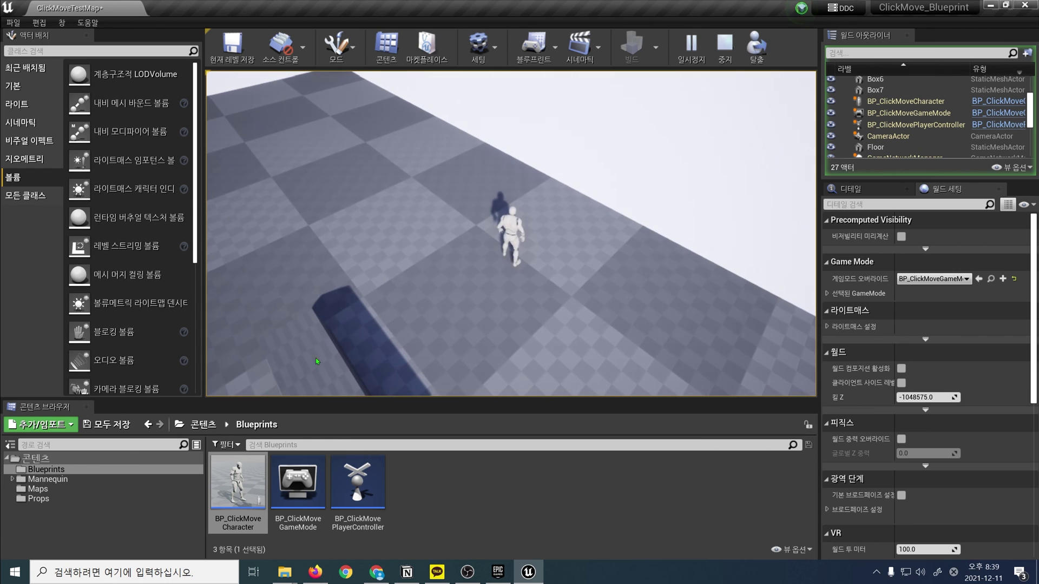
pyautogui.click(669, 216)
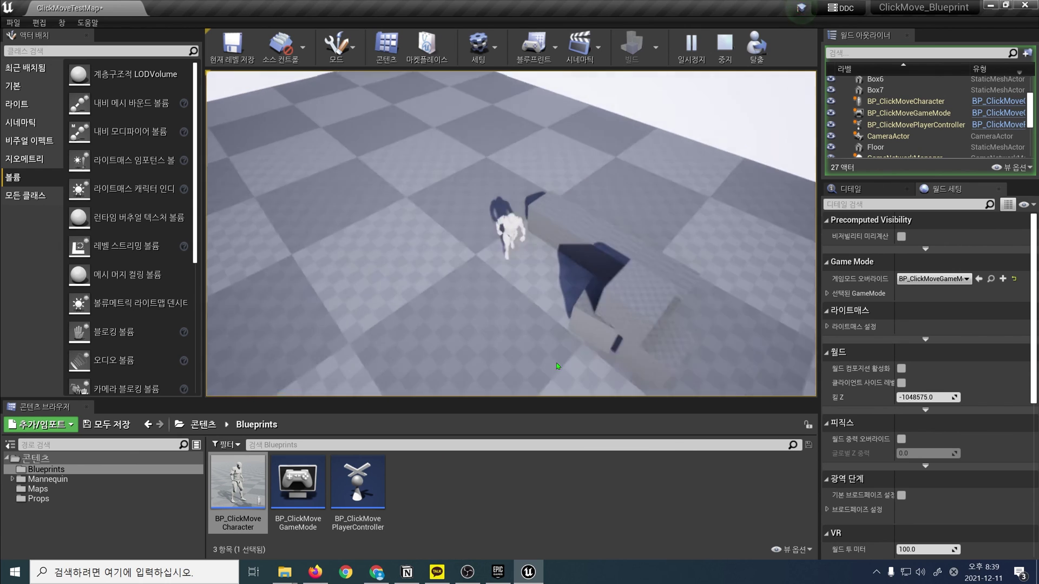